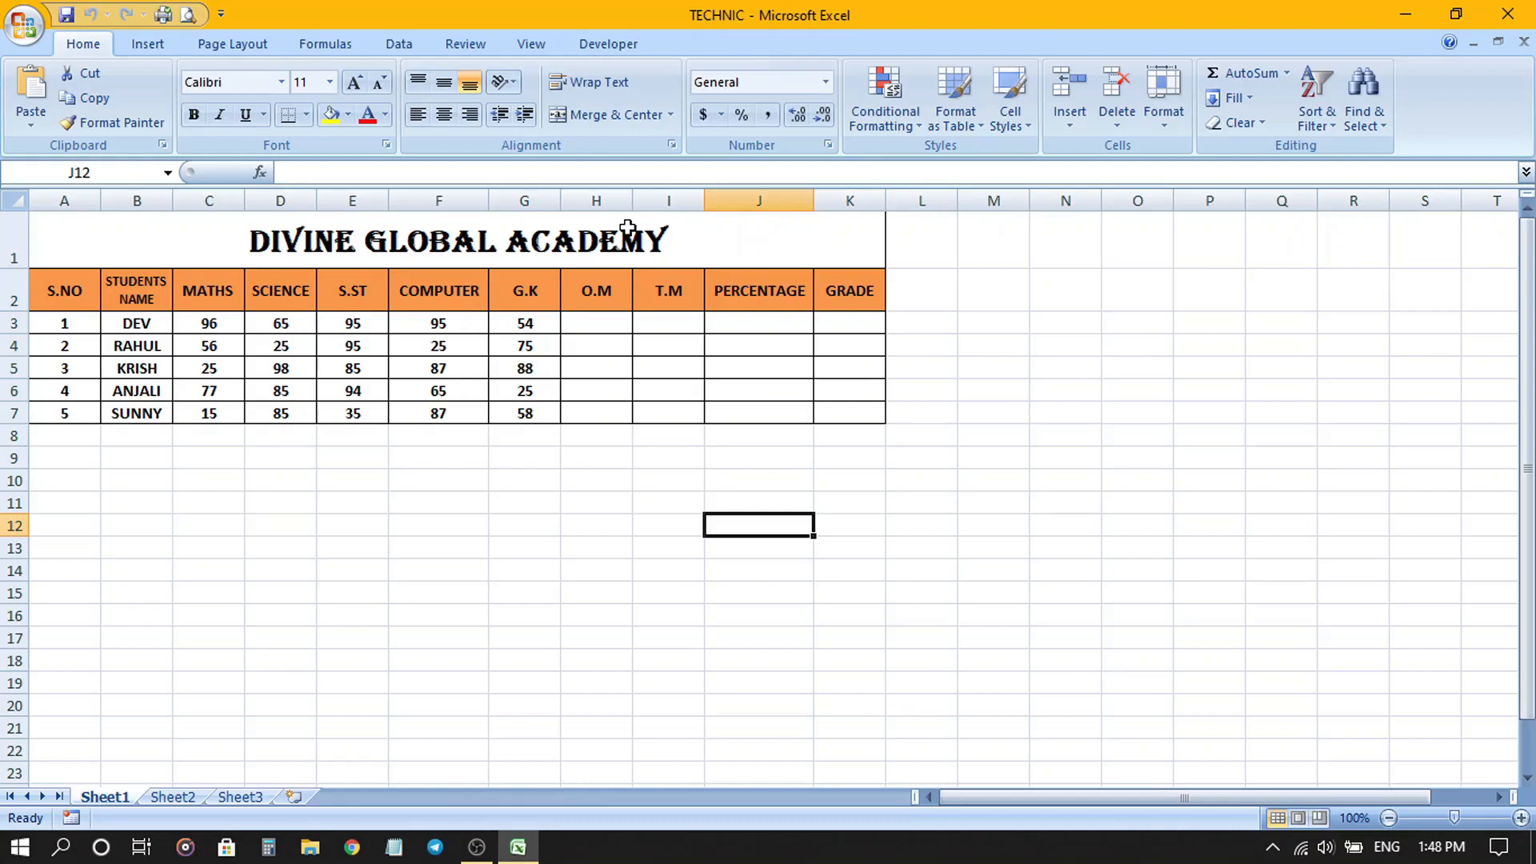
- Examine the empty O.M cell H3 and the first student's subject marks in C3:G3
left_click(599, 303)
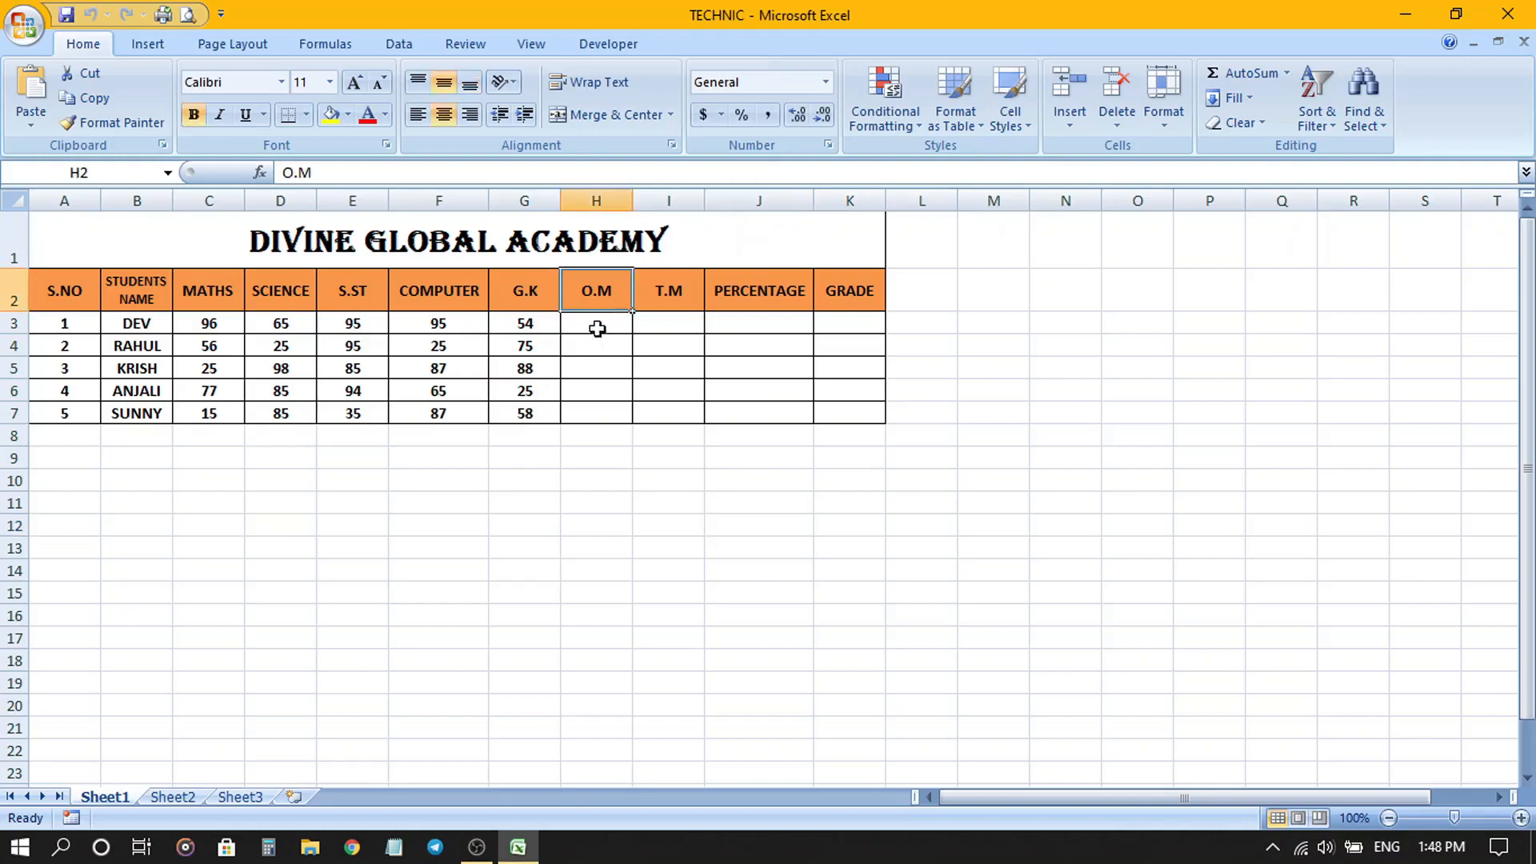
left_click(597, 326)
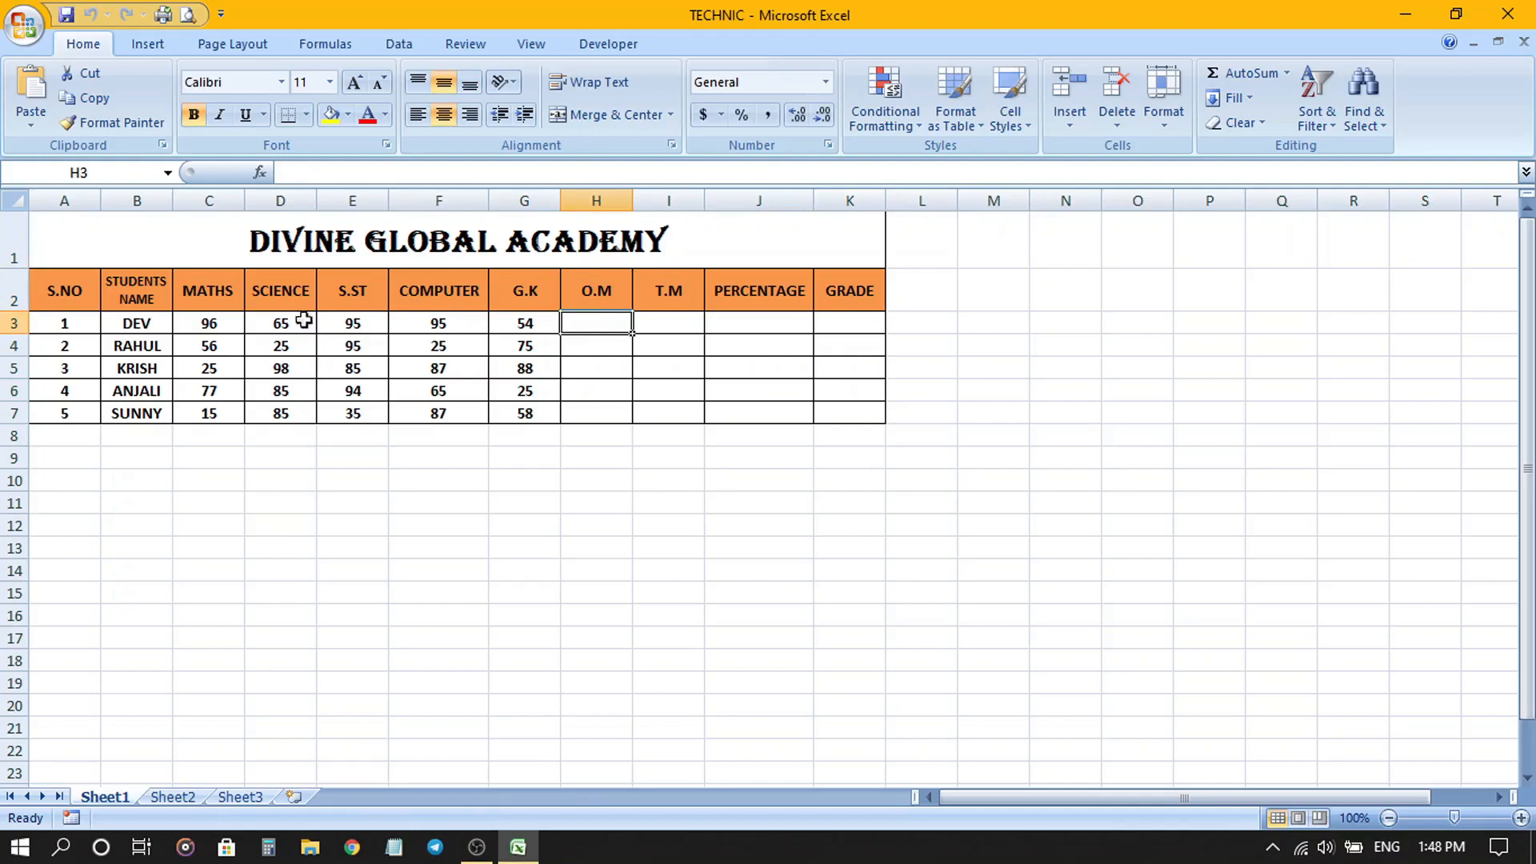
left_click(223, 329)
left_click(296, 329)
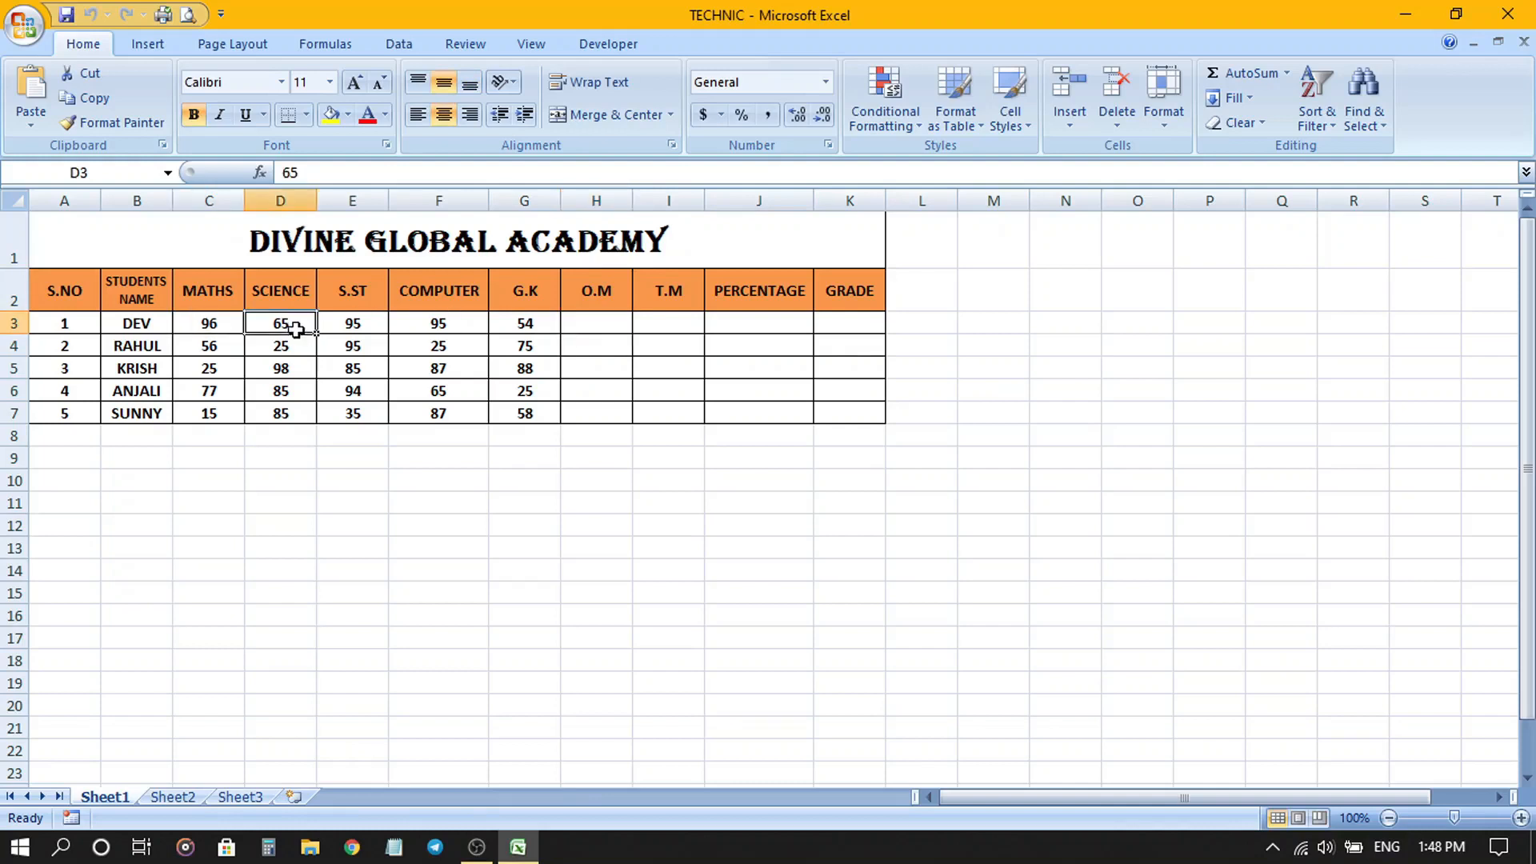
left_click(340, 329)
left_click_drag(340, 329, 412, 332)
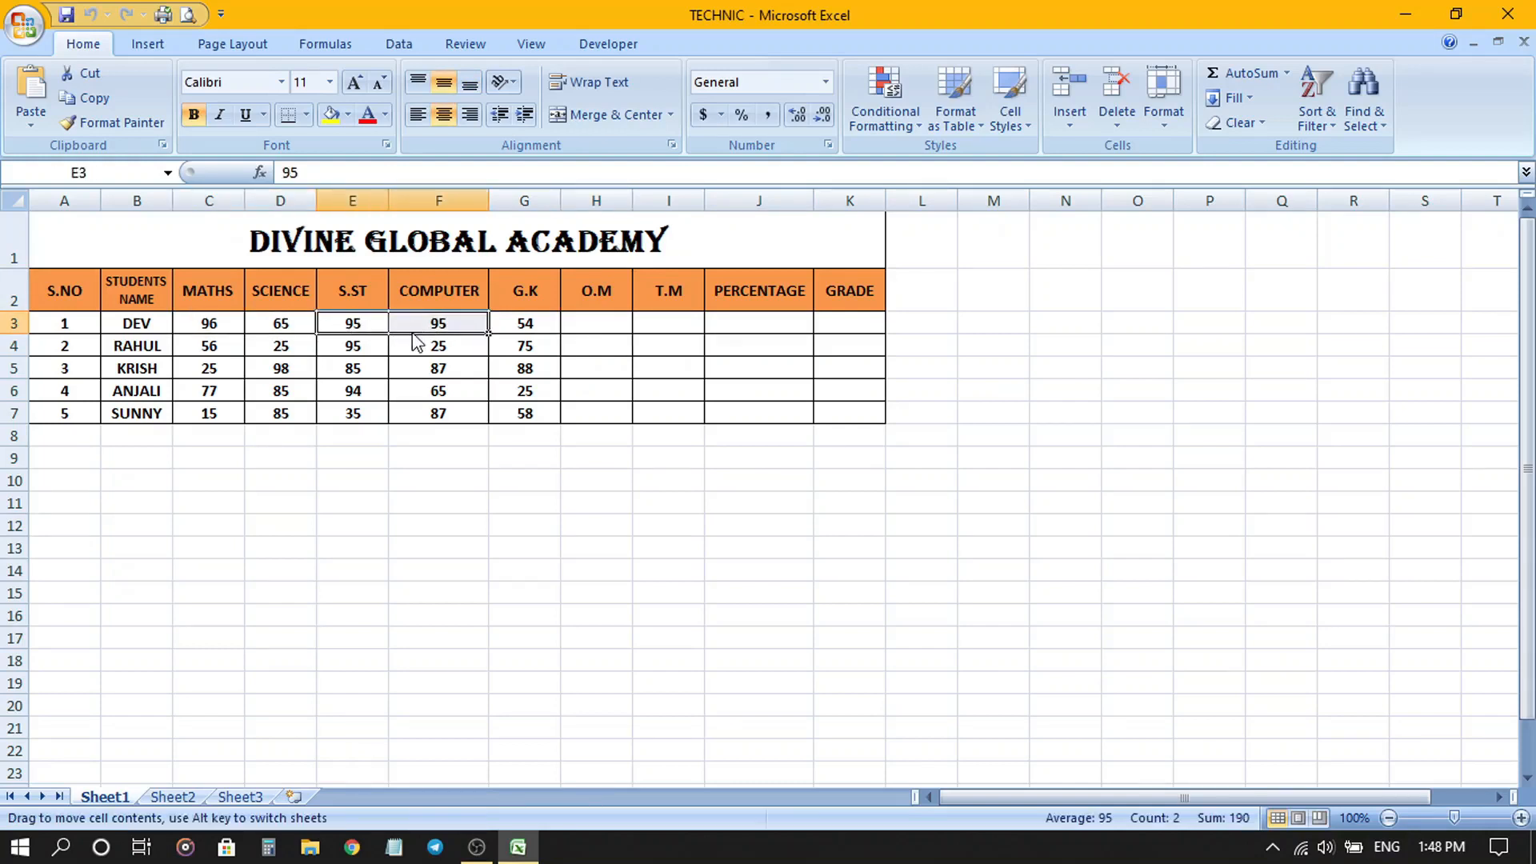
left_click(519, 336)
left_click(528, 321)
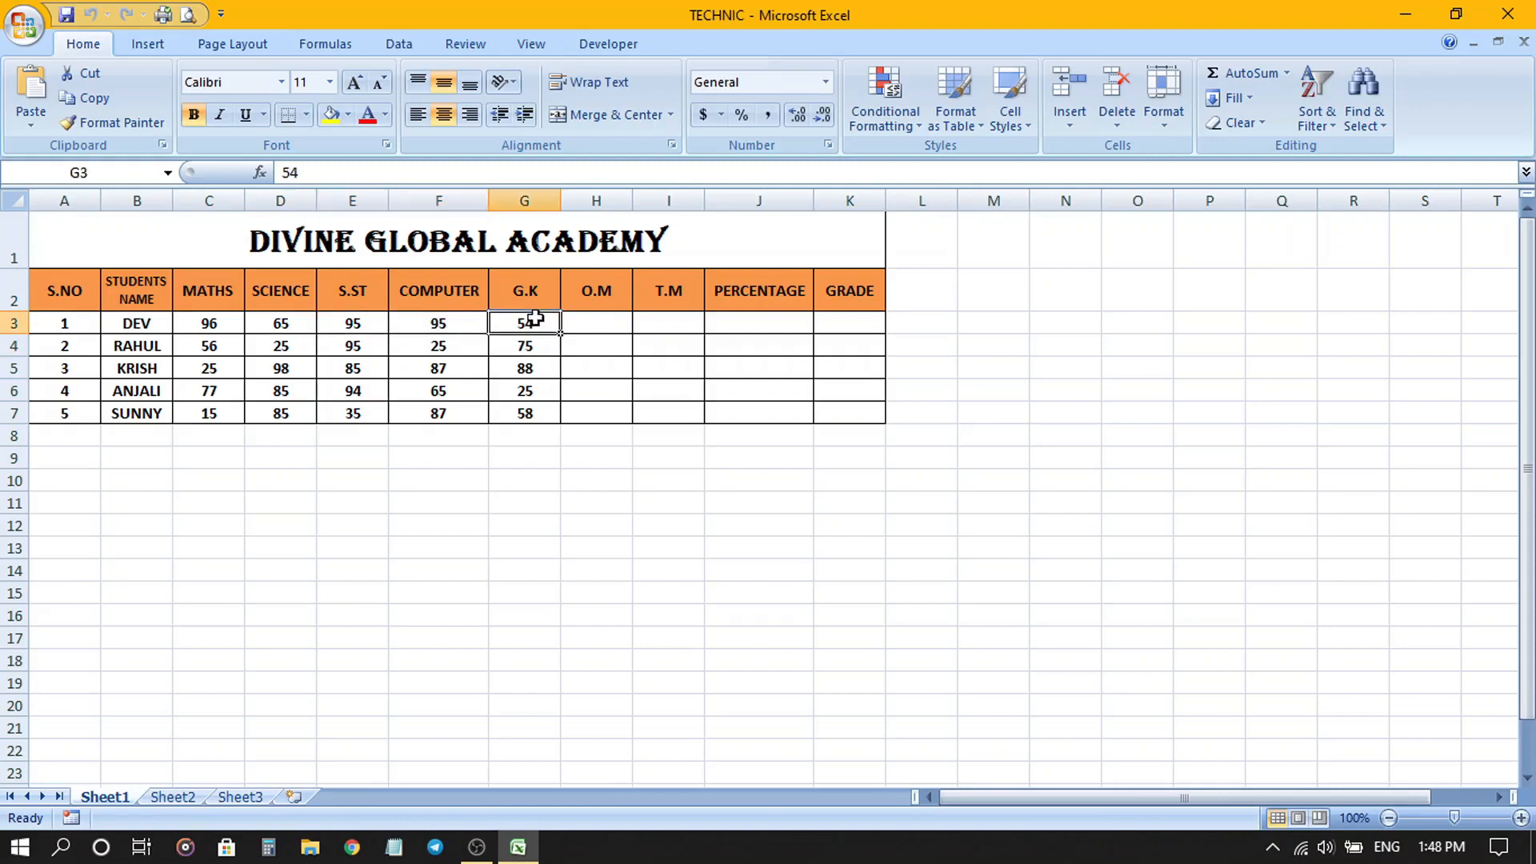
- Enter the formula =SUM(G3+F3+E3+D3+C3) in H3 to total the first student's obtained marks
left_click(598, 323)
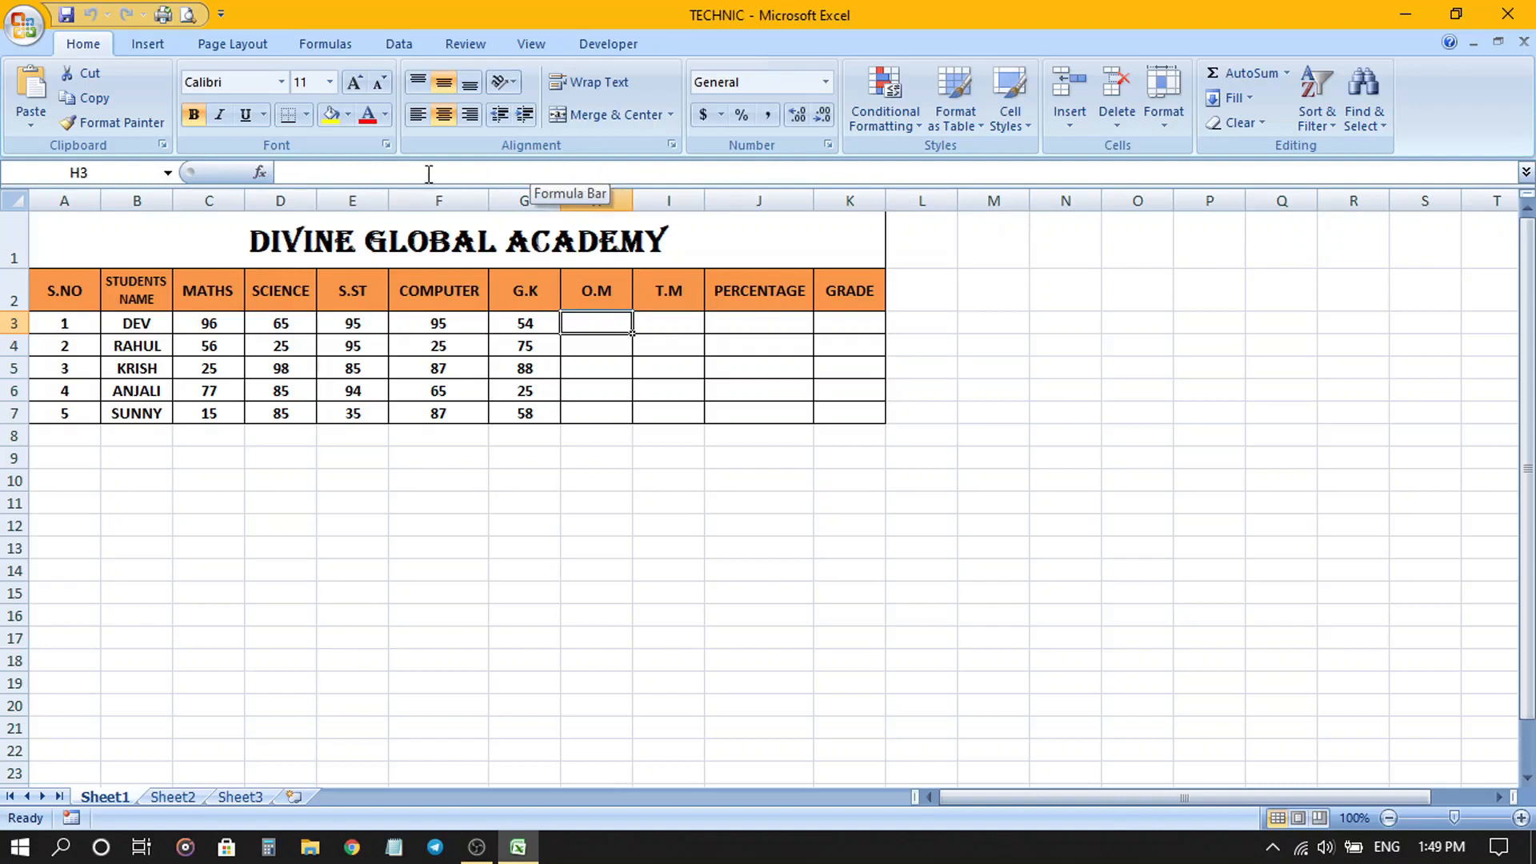
double_click(590, 322)
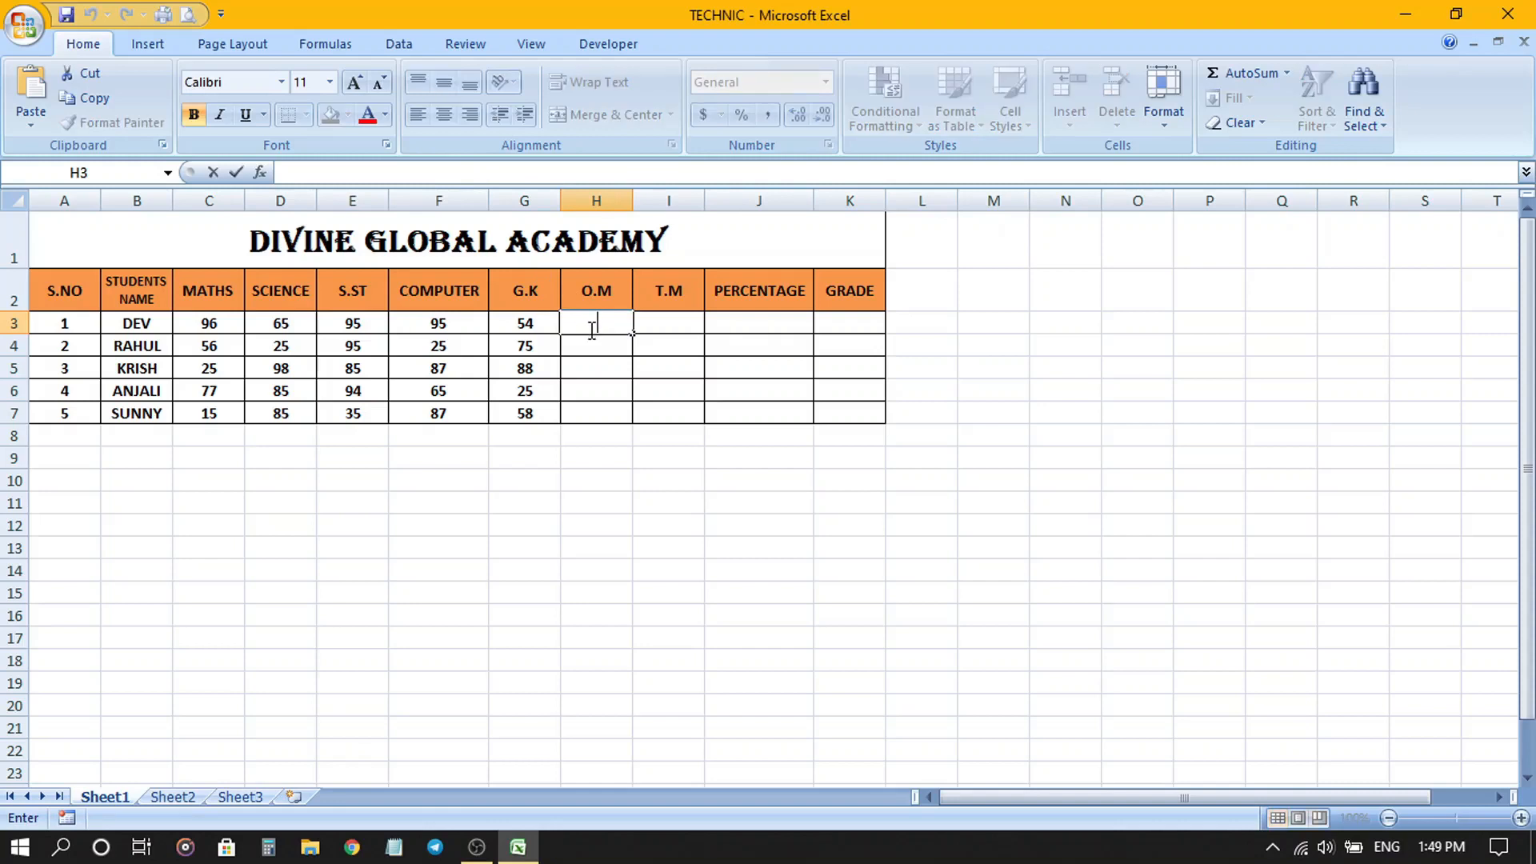
type("=")
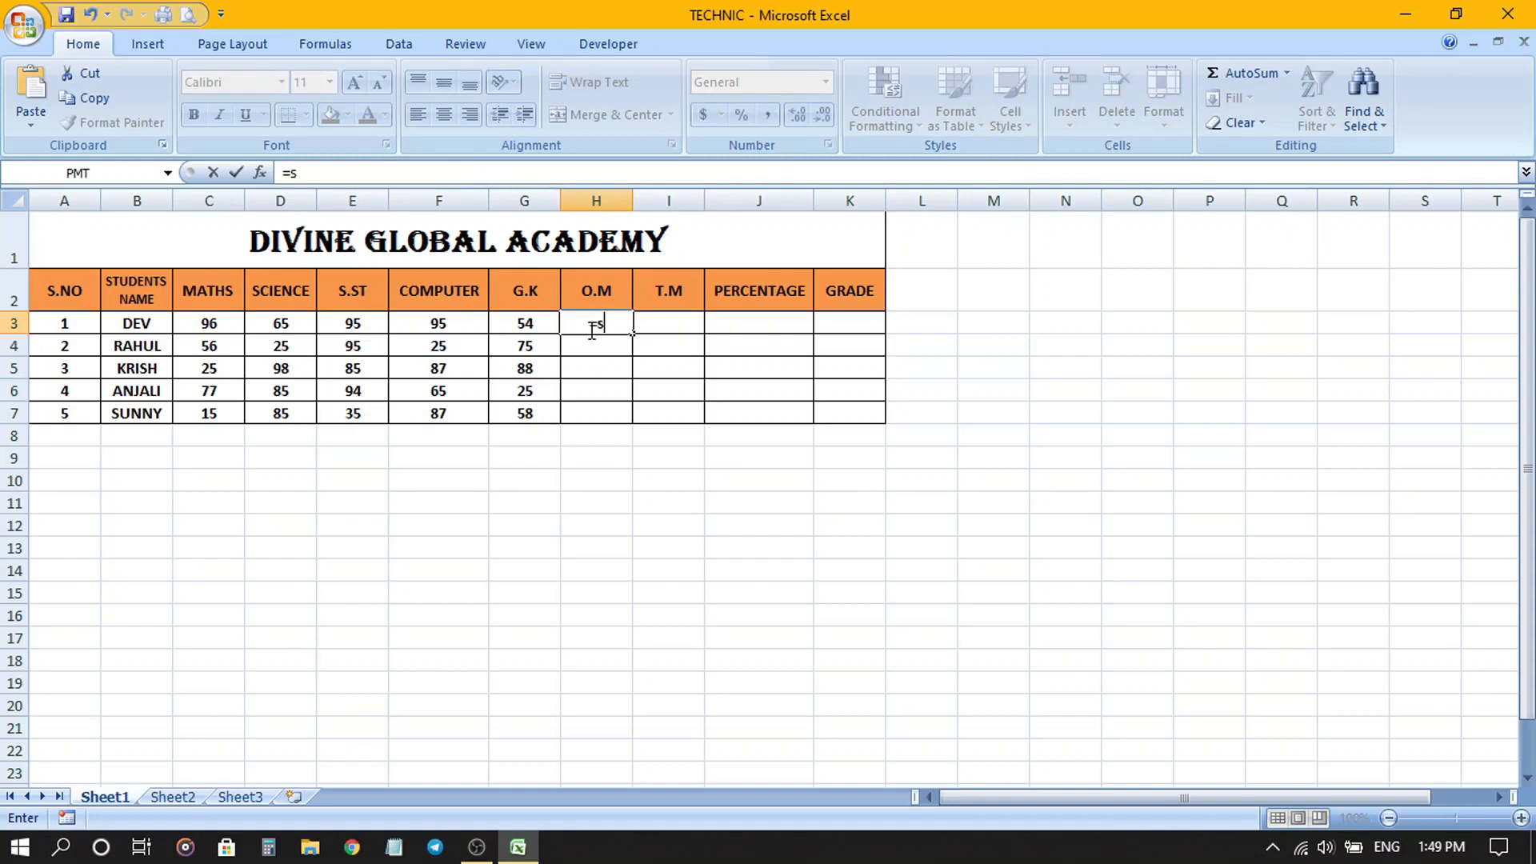
type("sum")
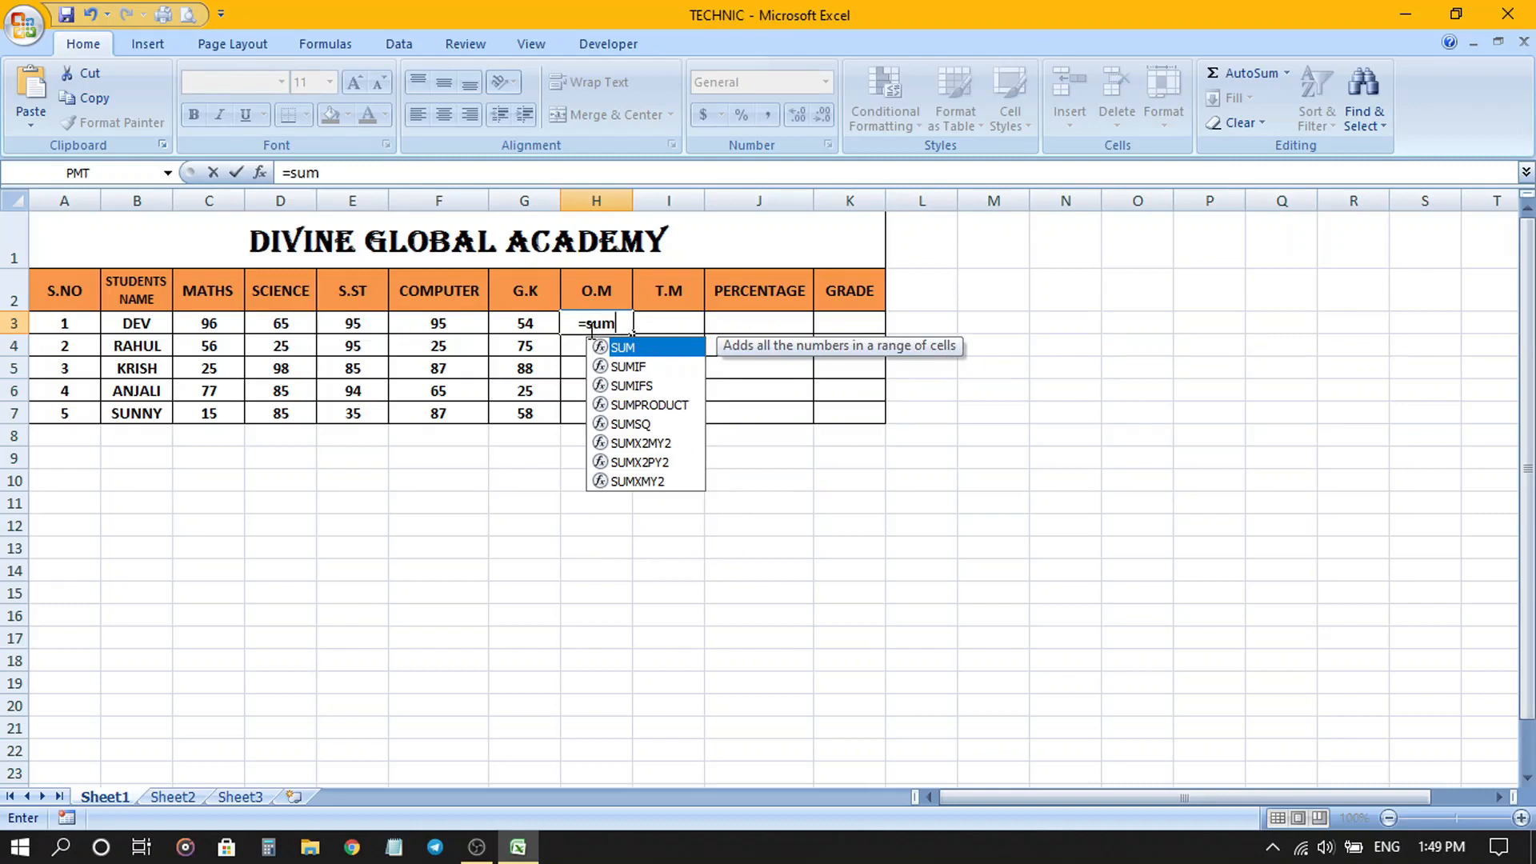
type("(")
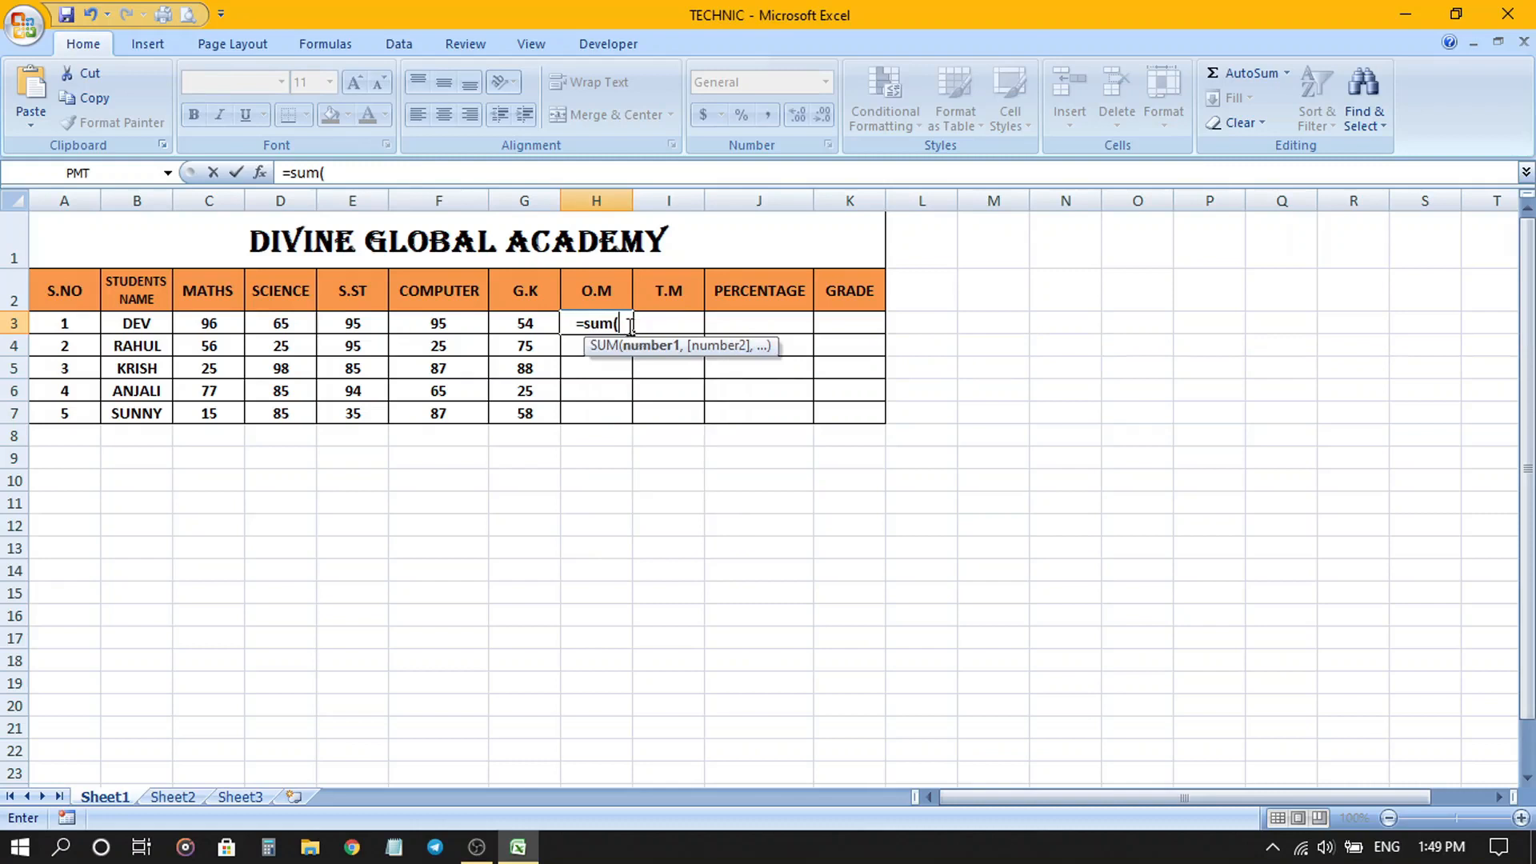
left_click(535, 324)
type("+")
left_click(412, 318)
type("+")
left_click(343, 319)
type("+")
left_click(261, 322)
type("+")
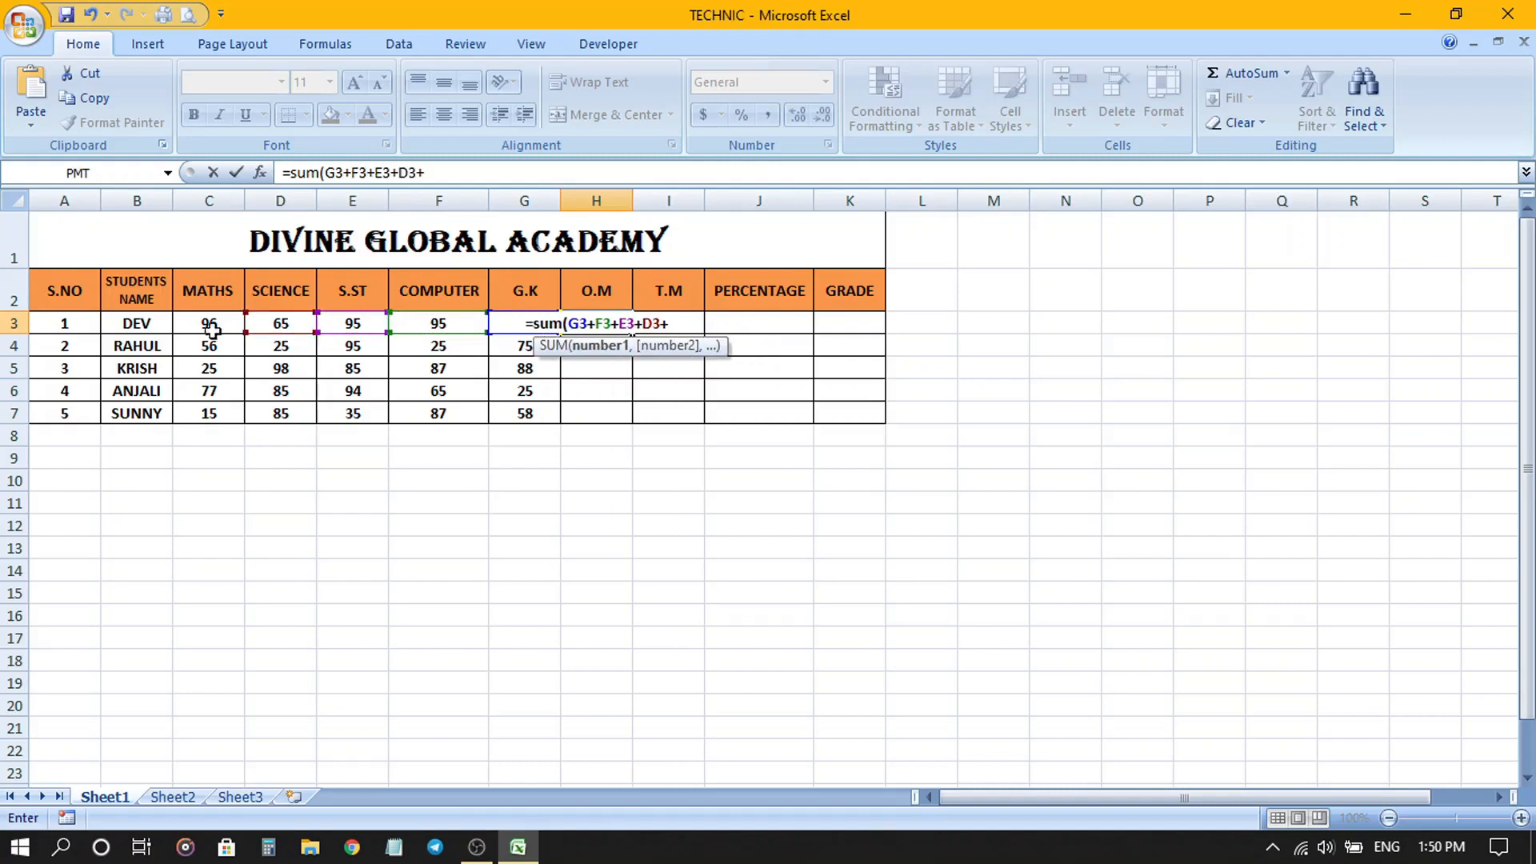
left_click(202, 325)
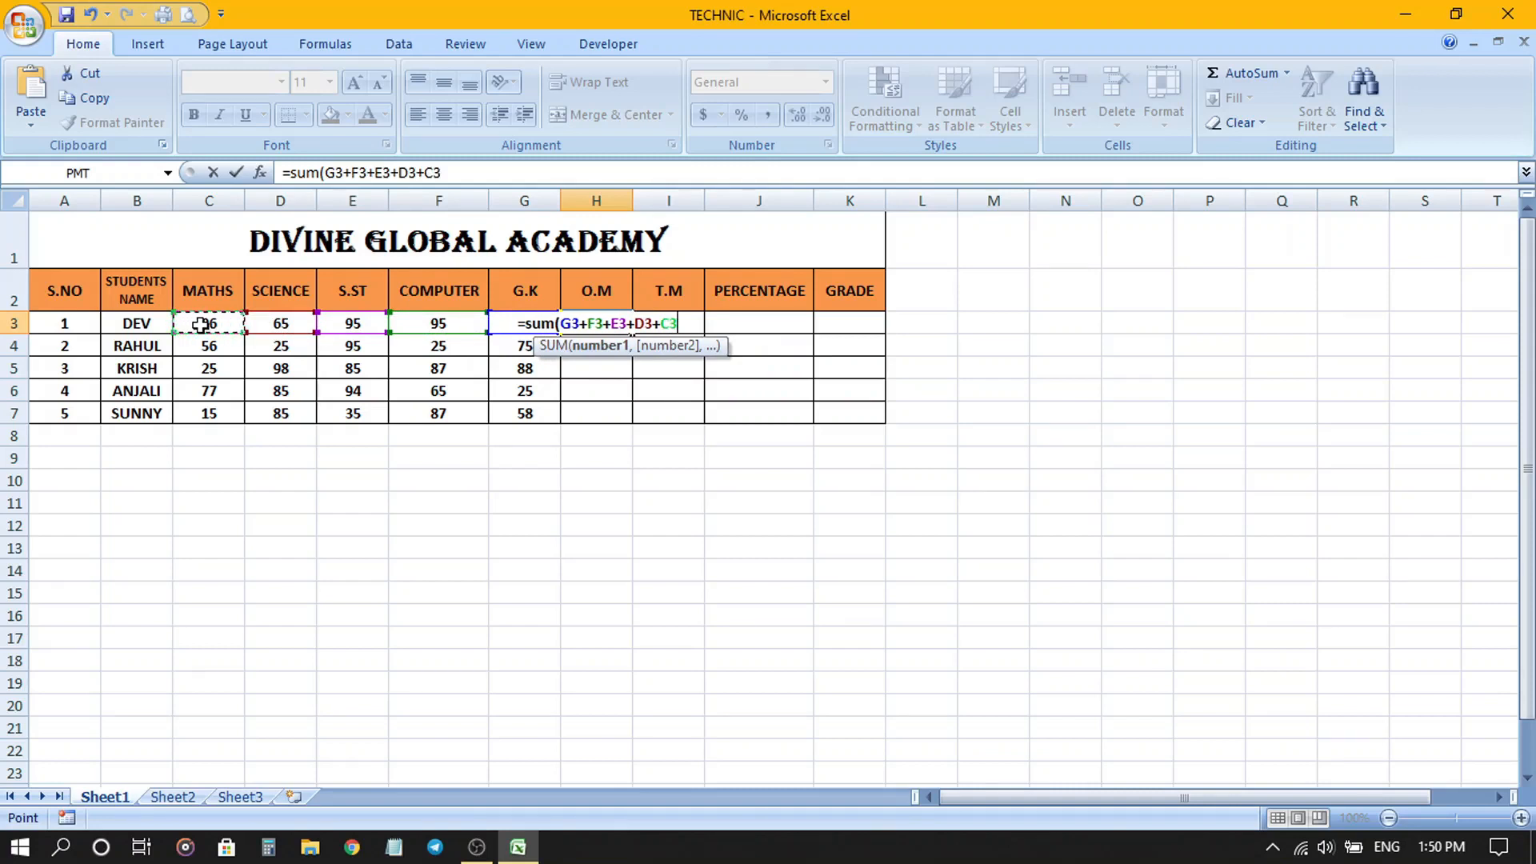
type(")")
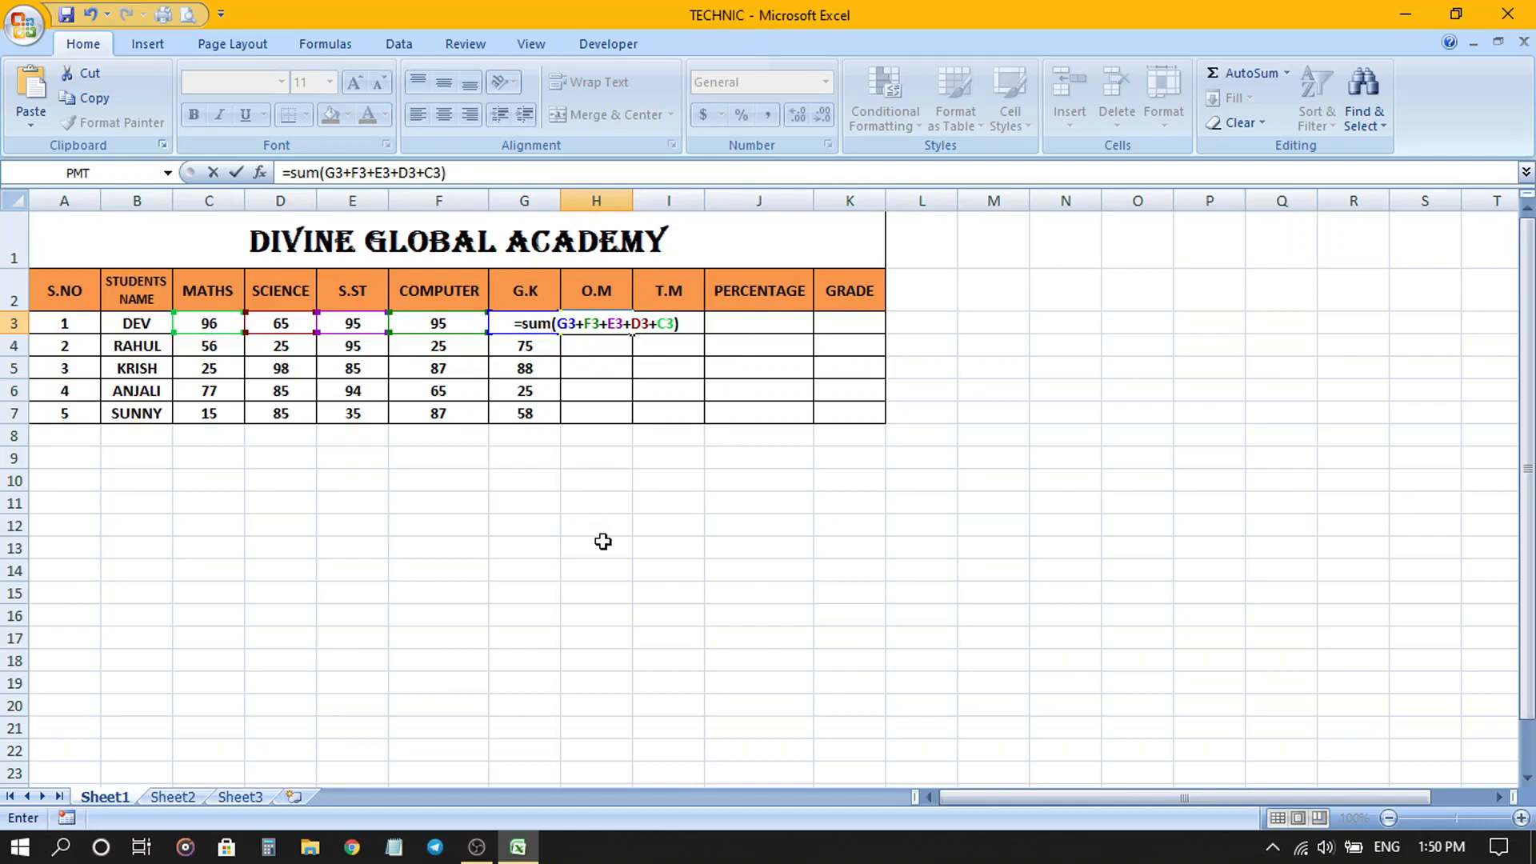
key("Return")
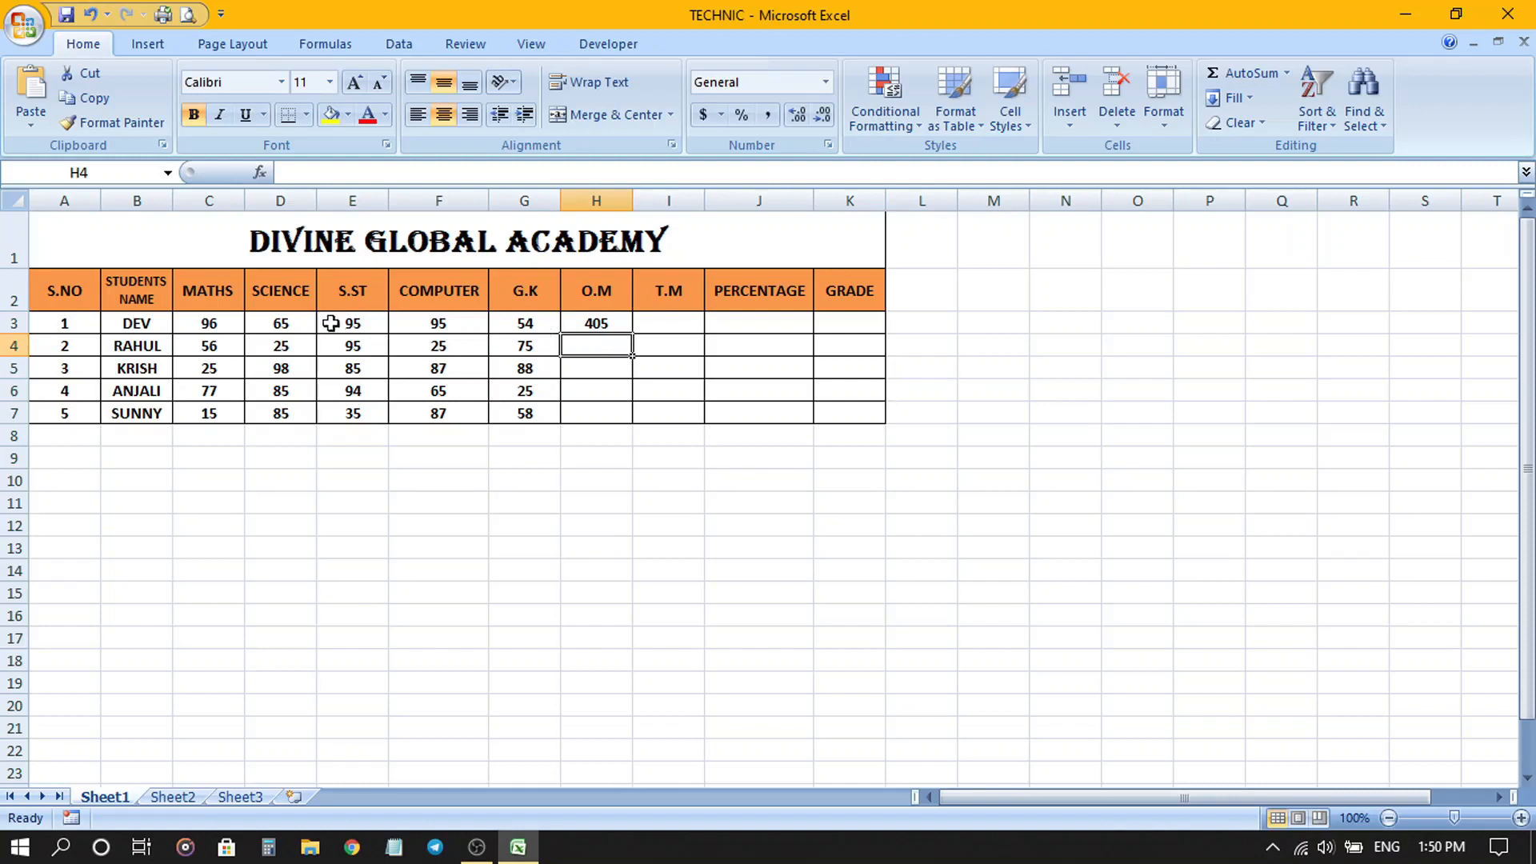
- Fill the O.M formula from H3 down through H7 and clear the contents of H3:H7
left_click(600, 324)
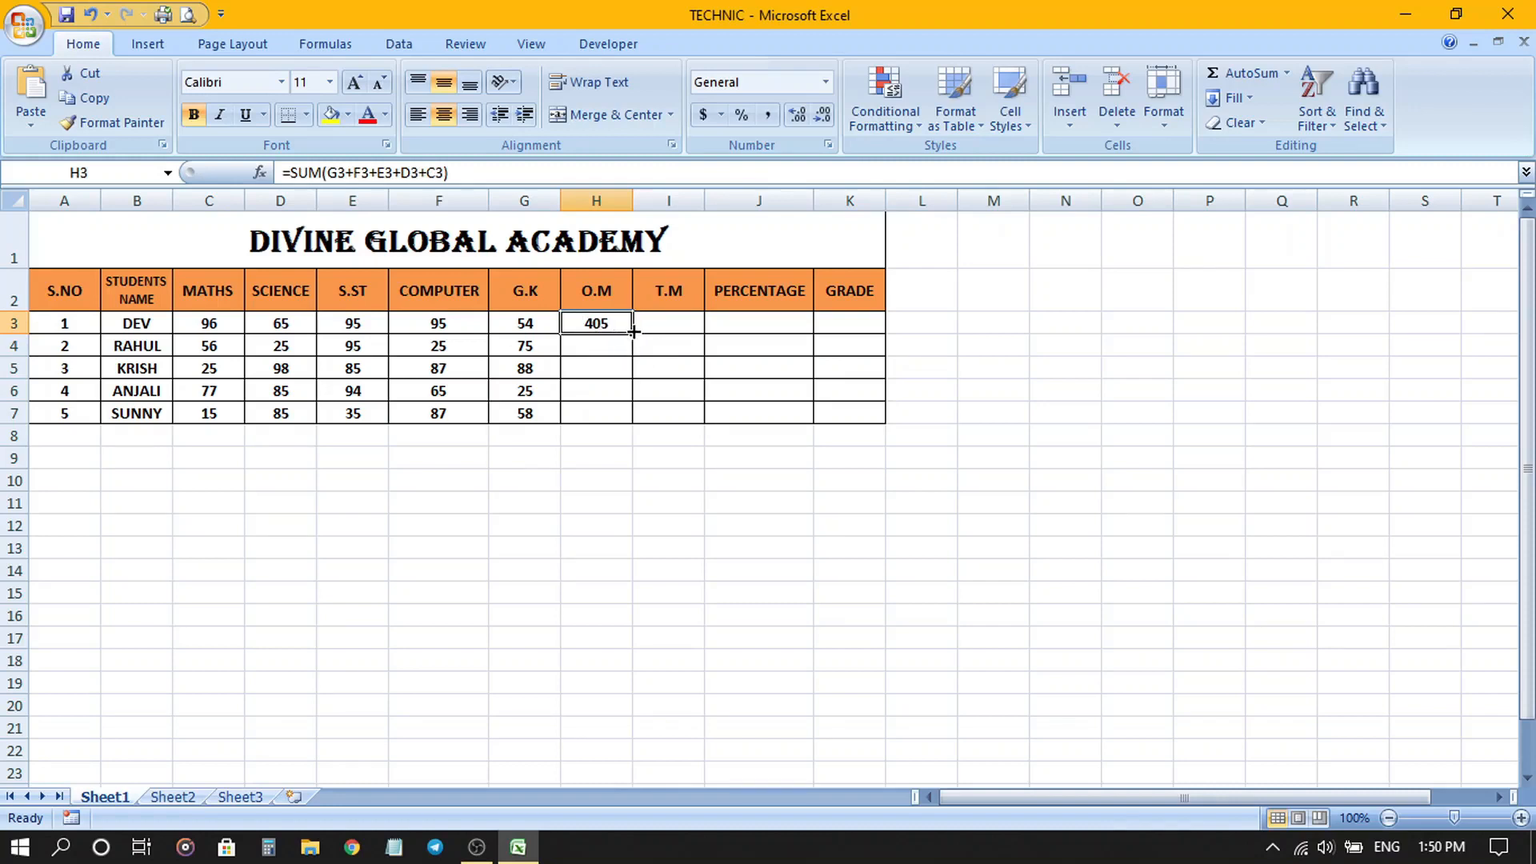
left_click_drag(634, 333, 628, 423)
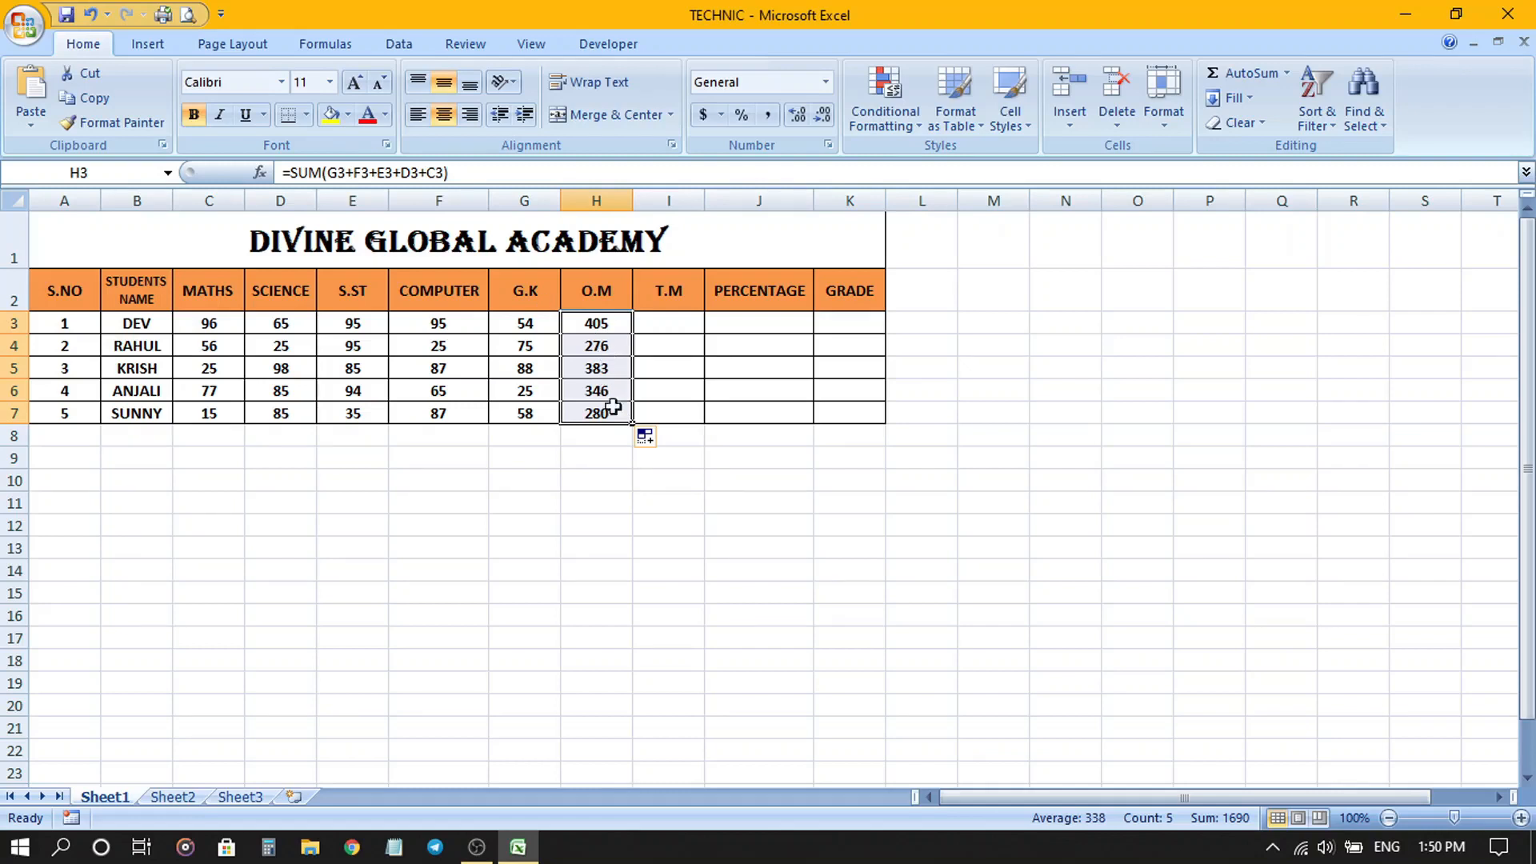
right_click(596, 350)
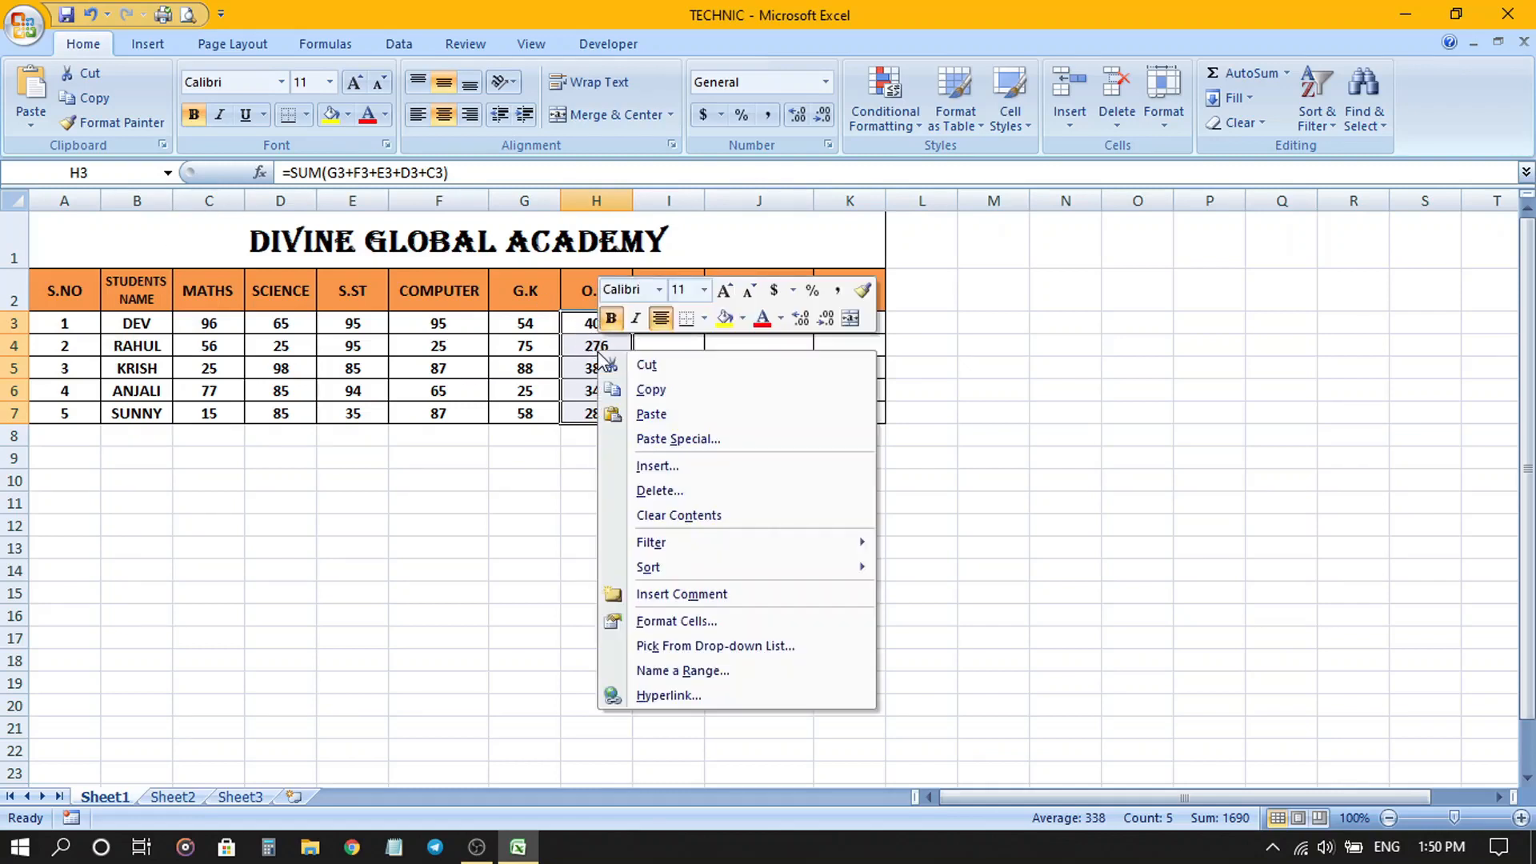
left_click(690, 518)
left_click(600, 501)
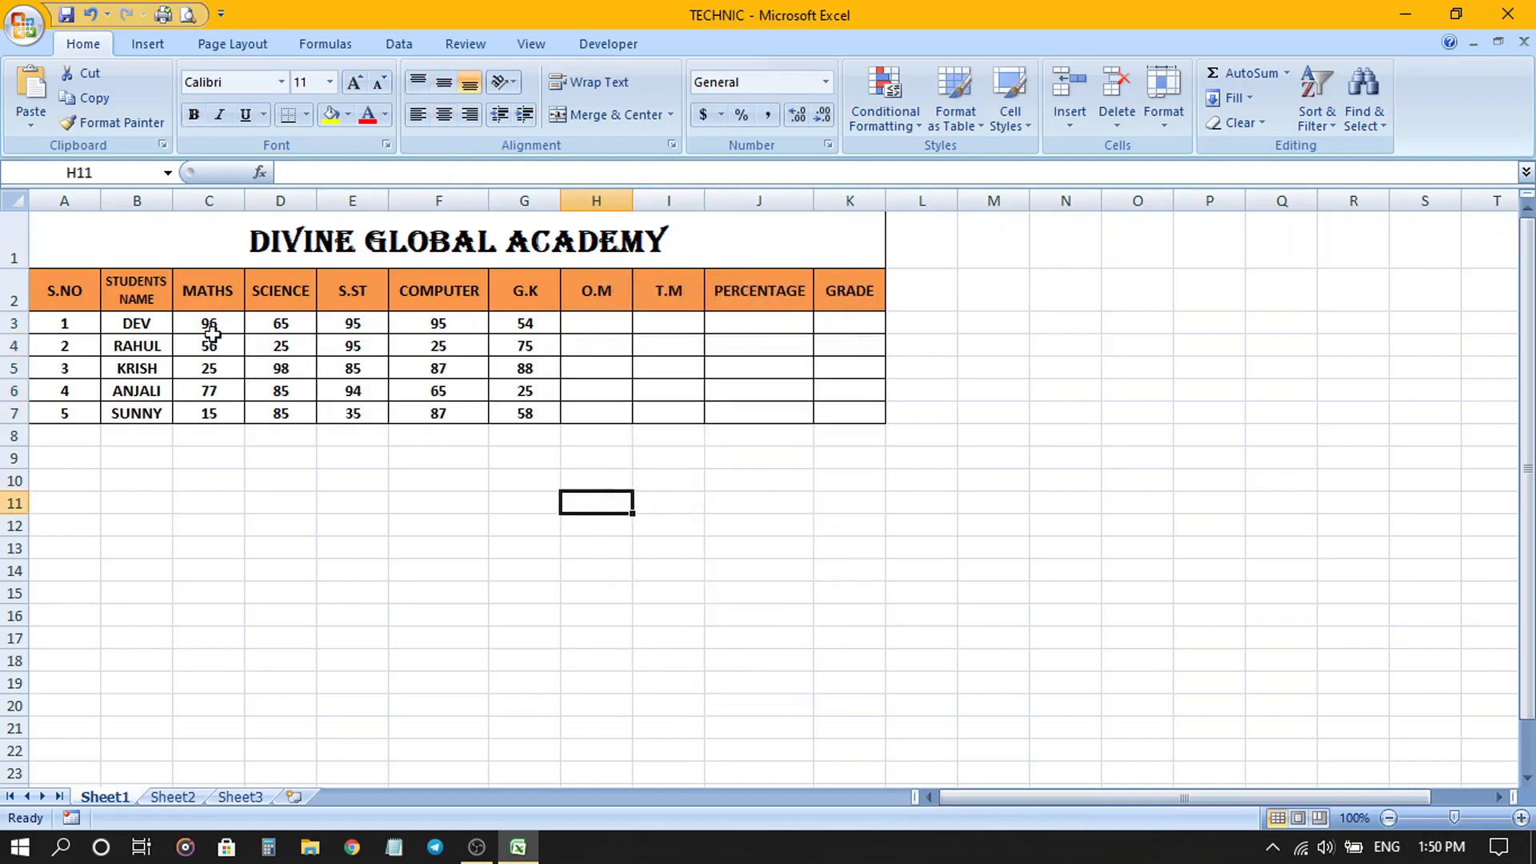
- Total the first student's marks C3:G3 into H3 with AutoSum and fill the formula down through H7
left_click_drag(202, 325, 578, 330)
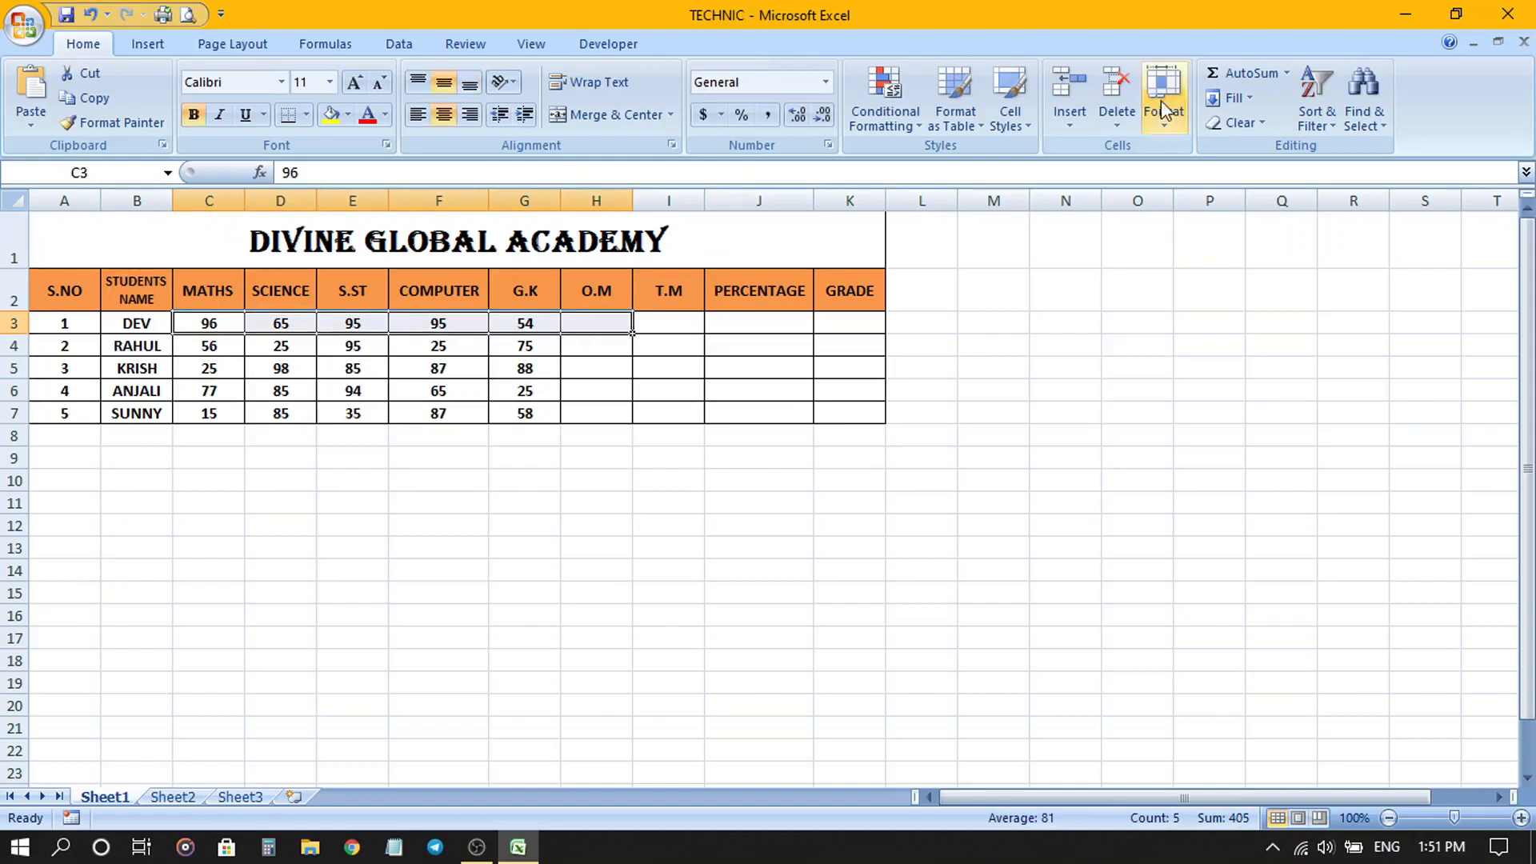
left_click(1241, 72)
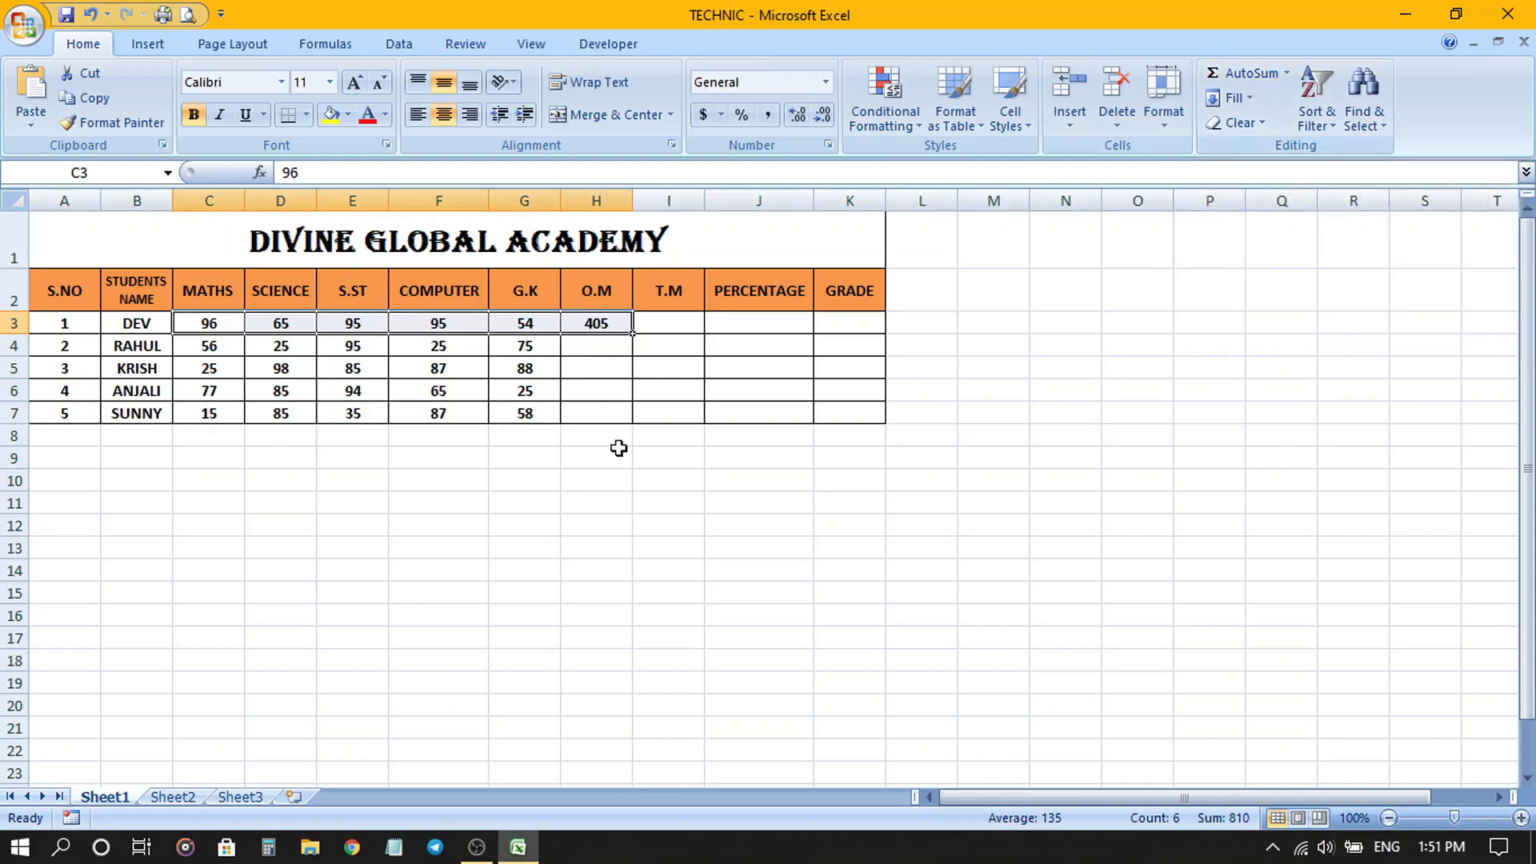
left_click(599, 454)
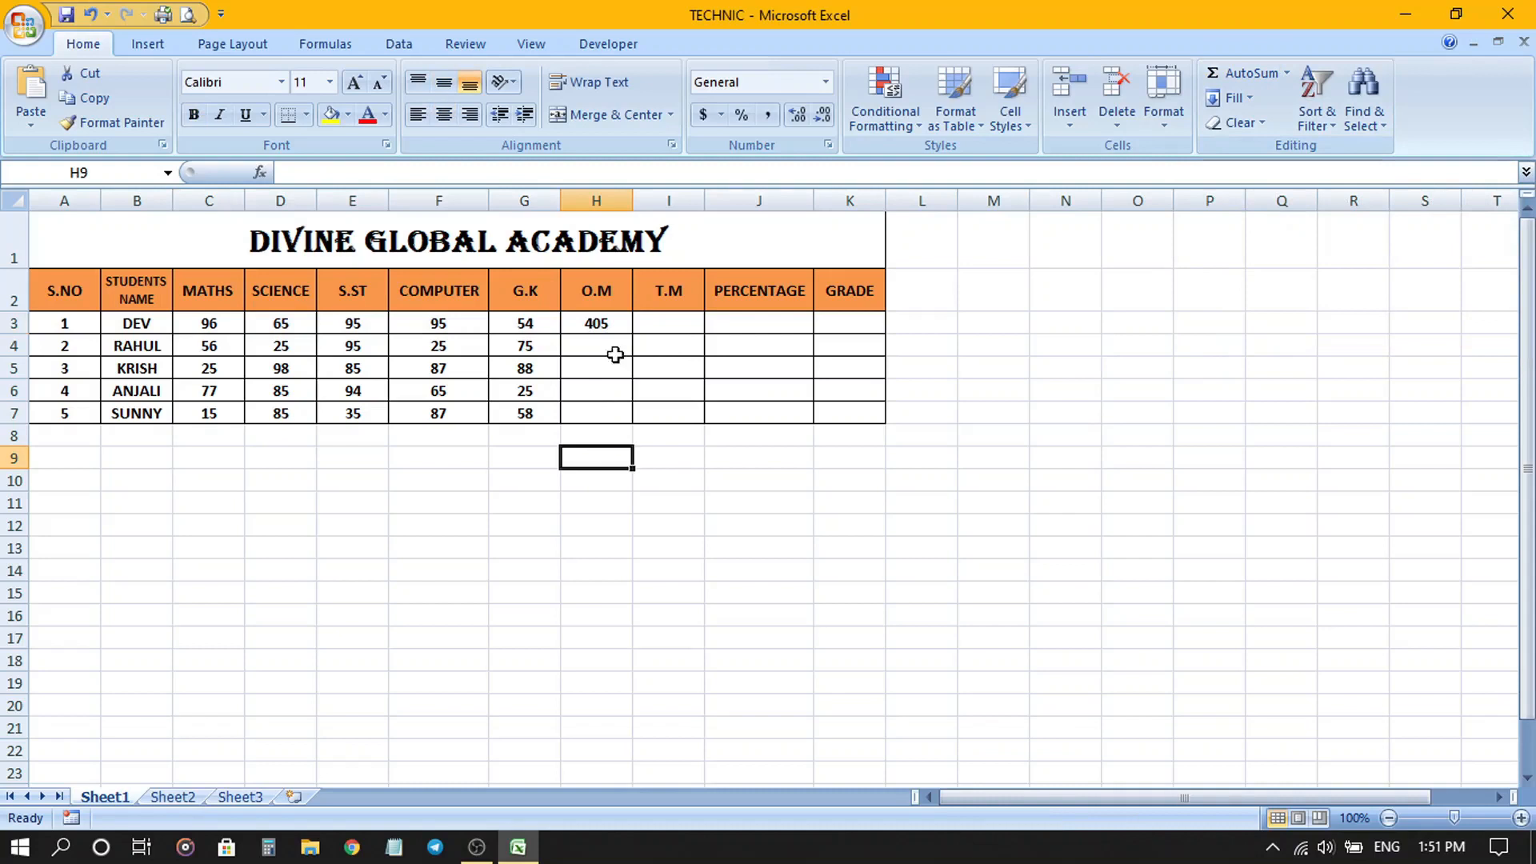
left_click(602, 323)
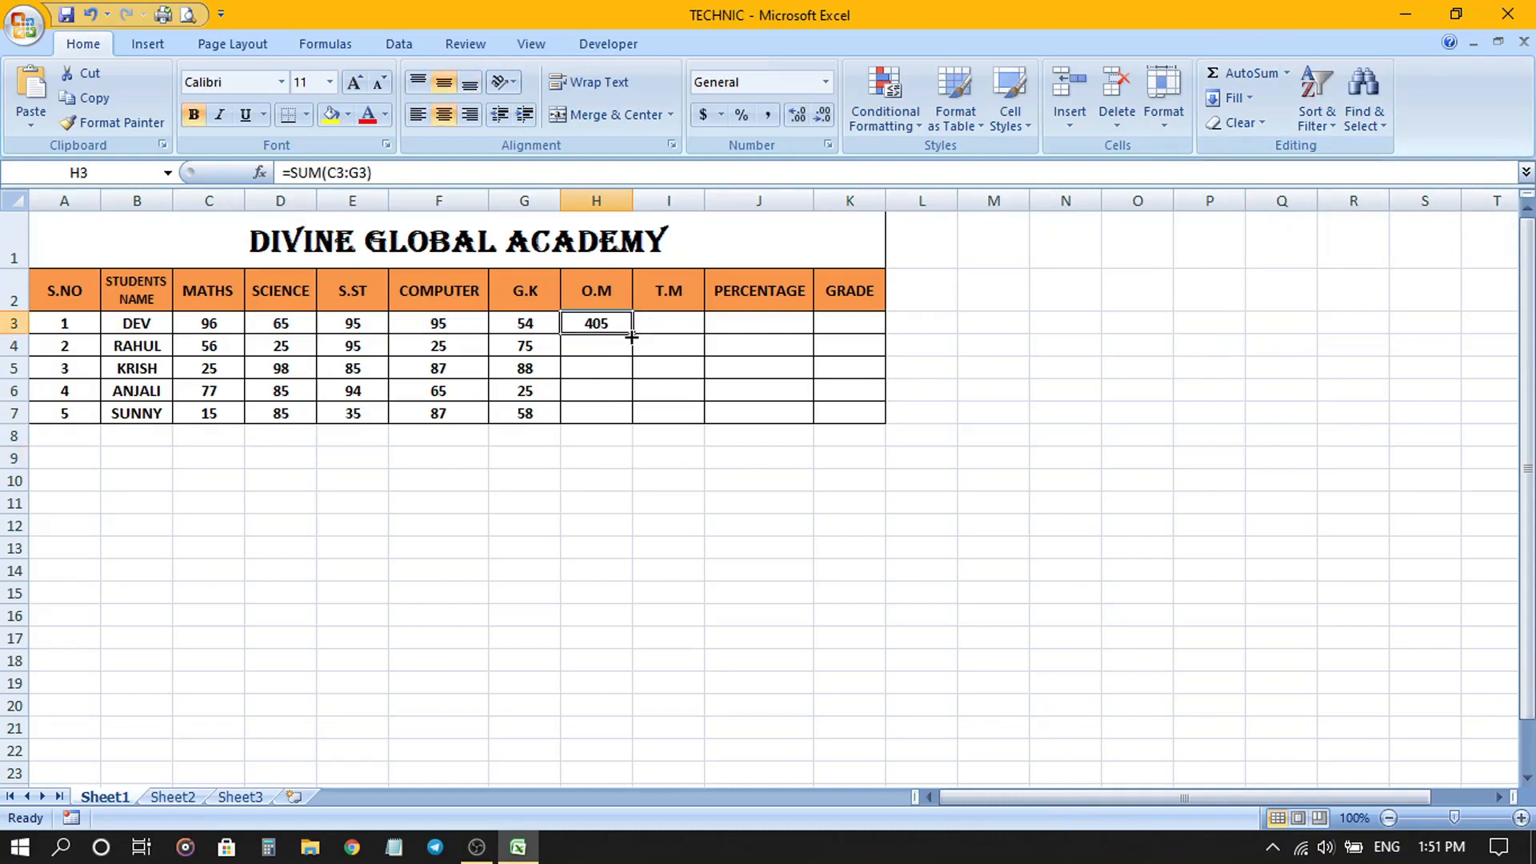
left_click_drag(632, 336, 632, 424)
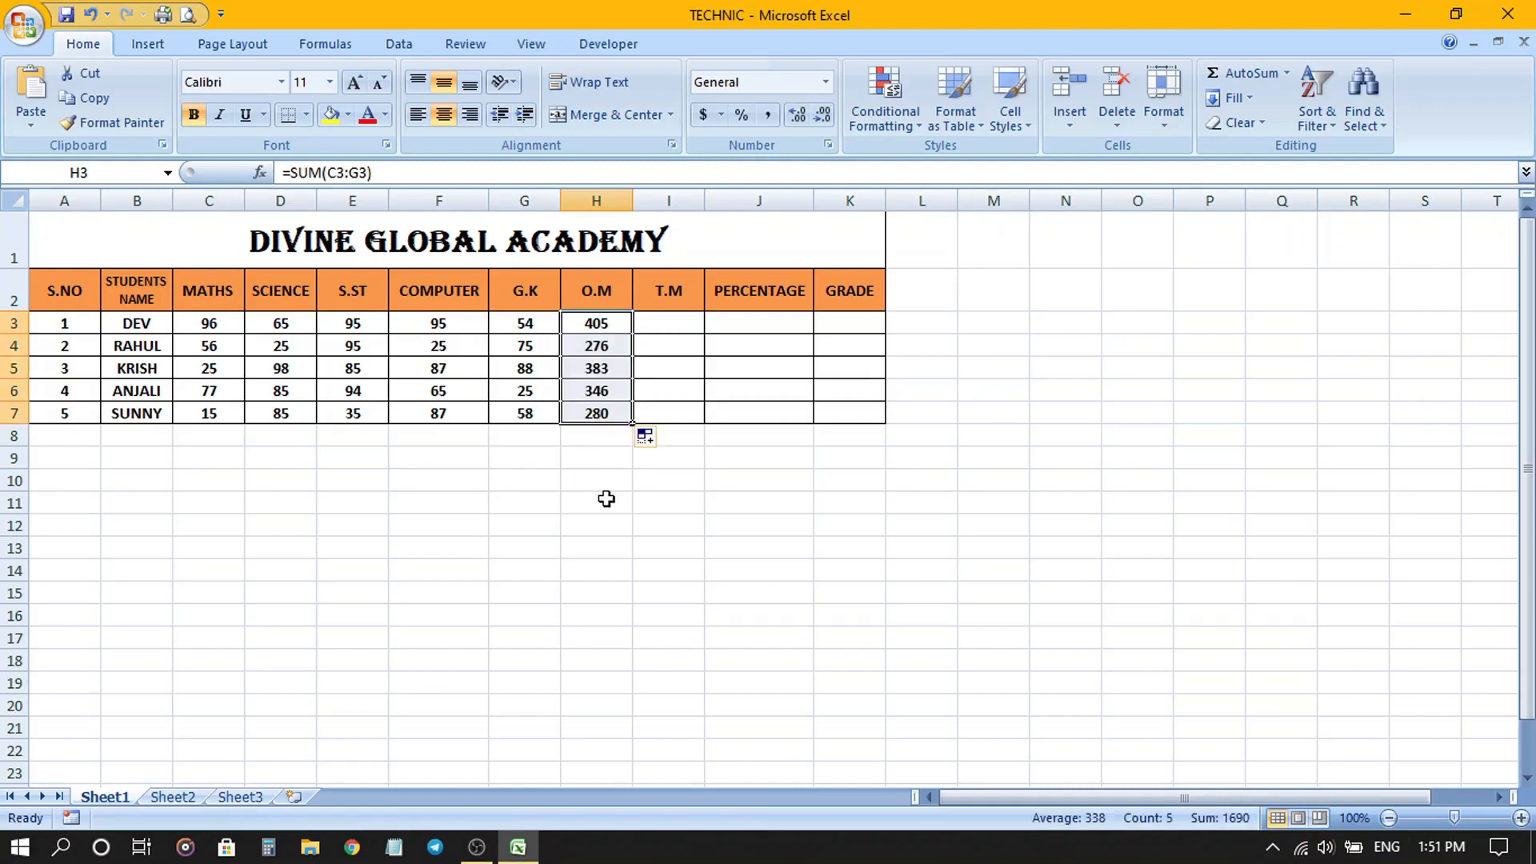
left_click(693, 494)
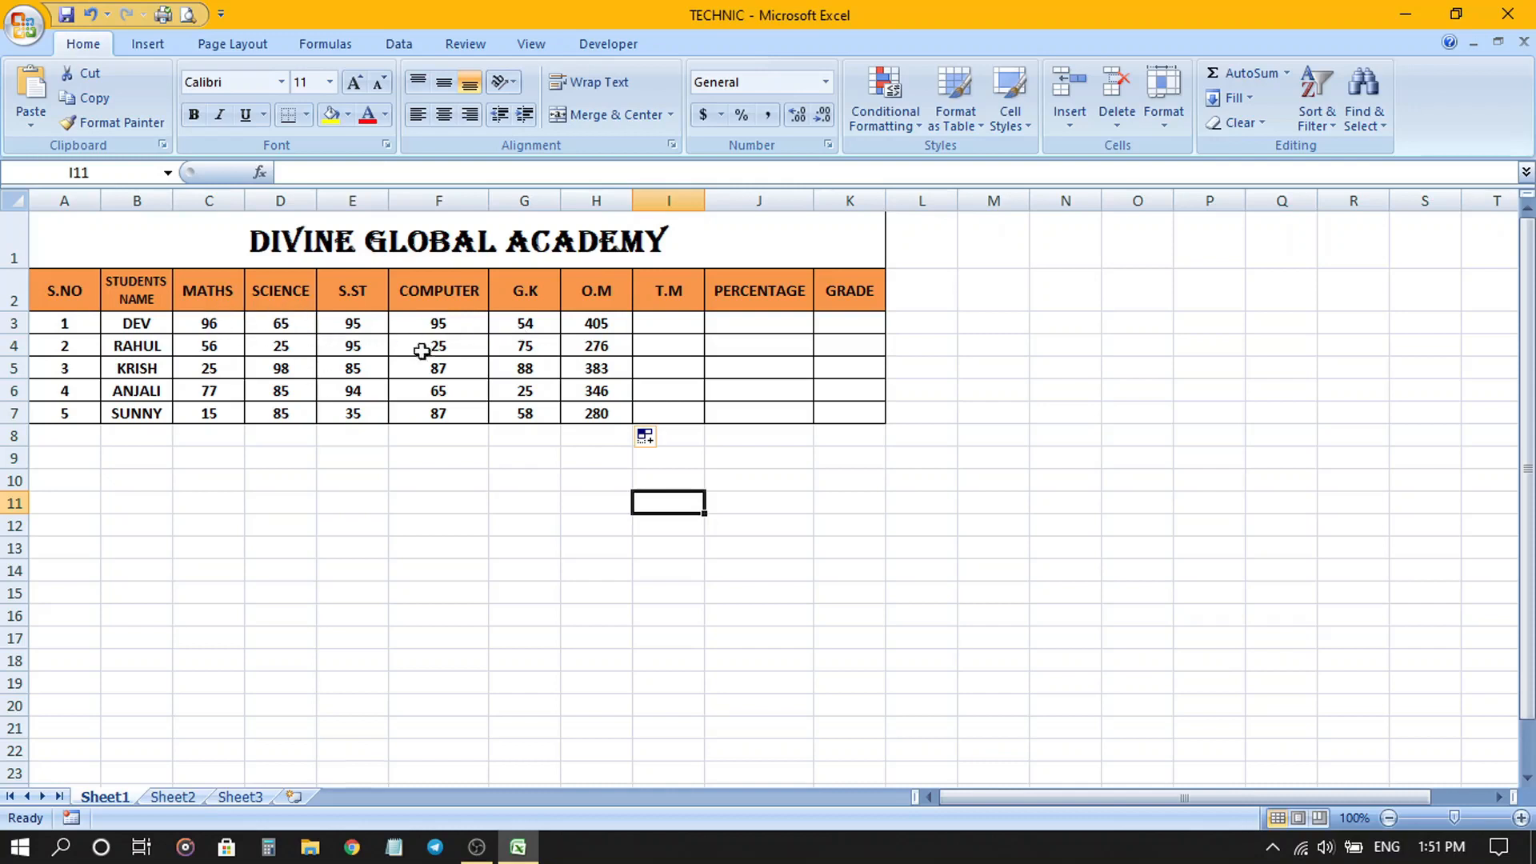
- Enter 500 as the total marks in I3 and copy it down the T.M column through I7
left_click(663, 322)
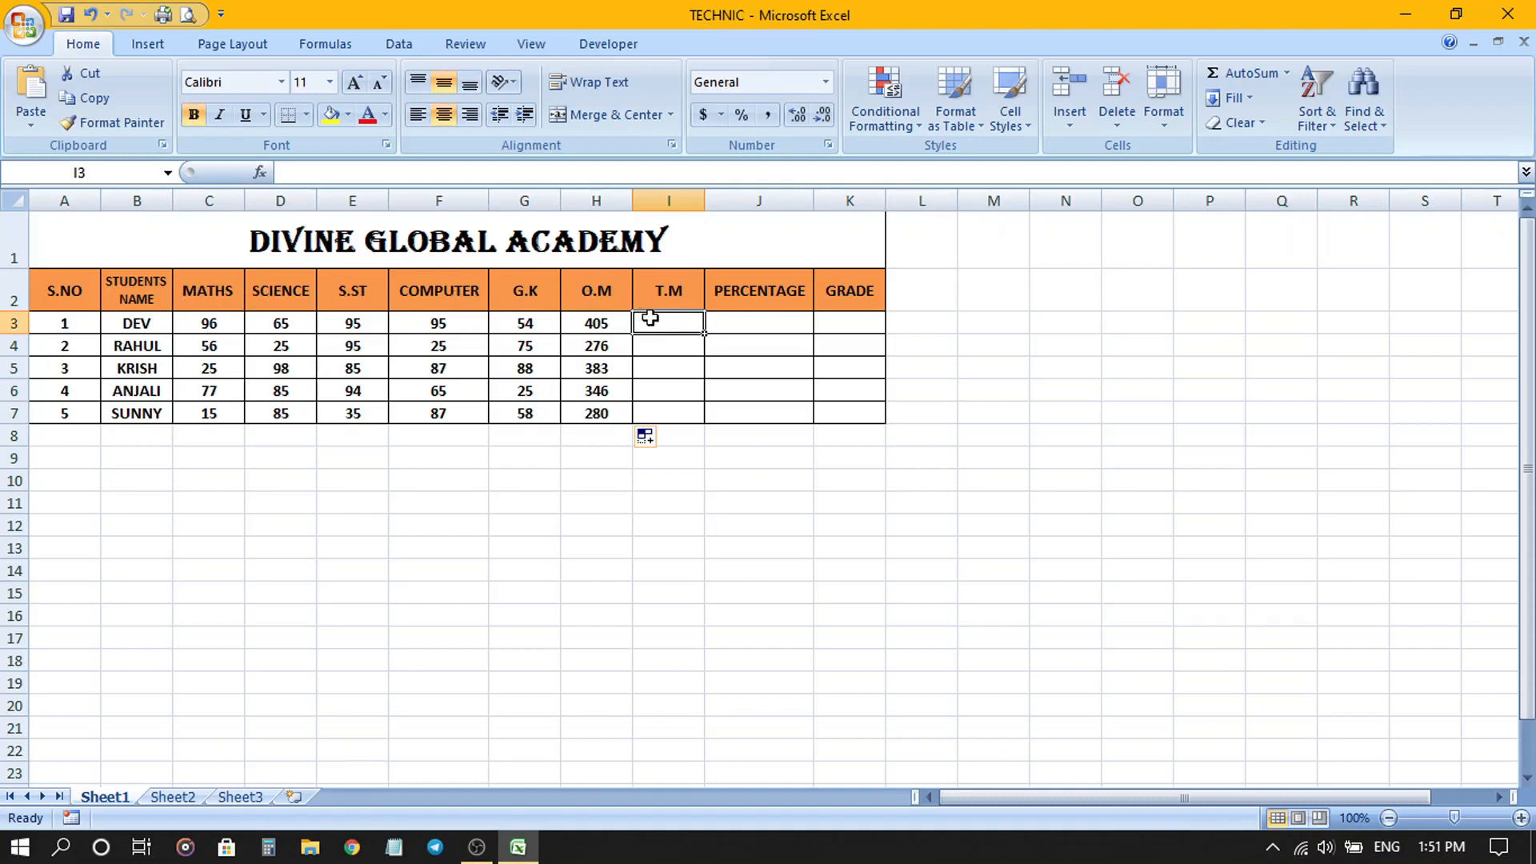
type("500")
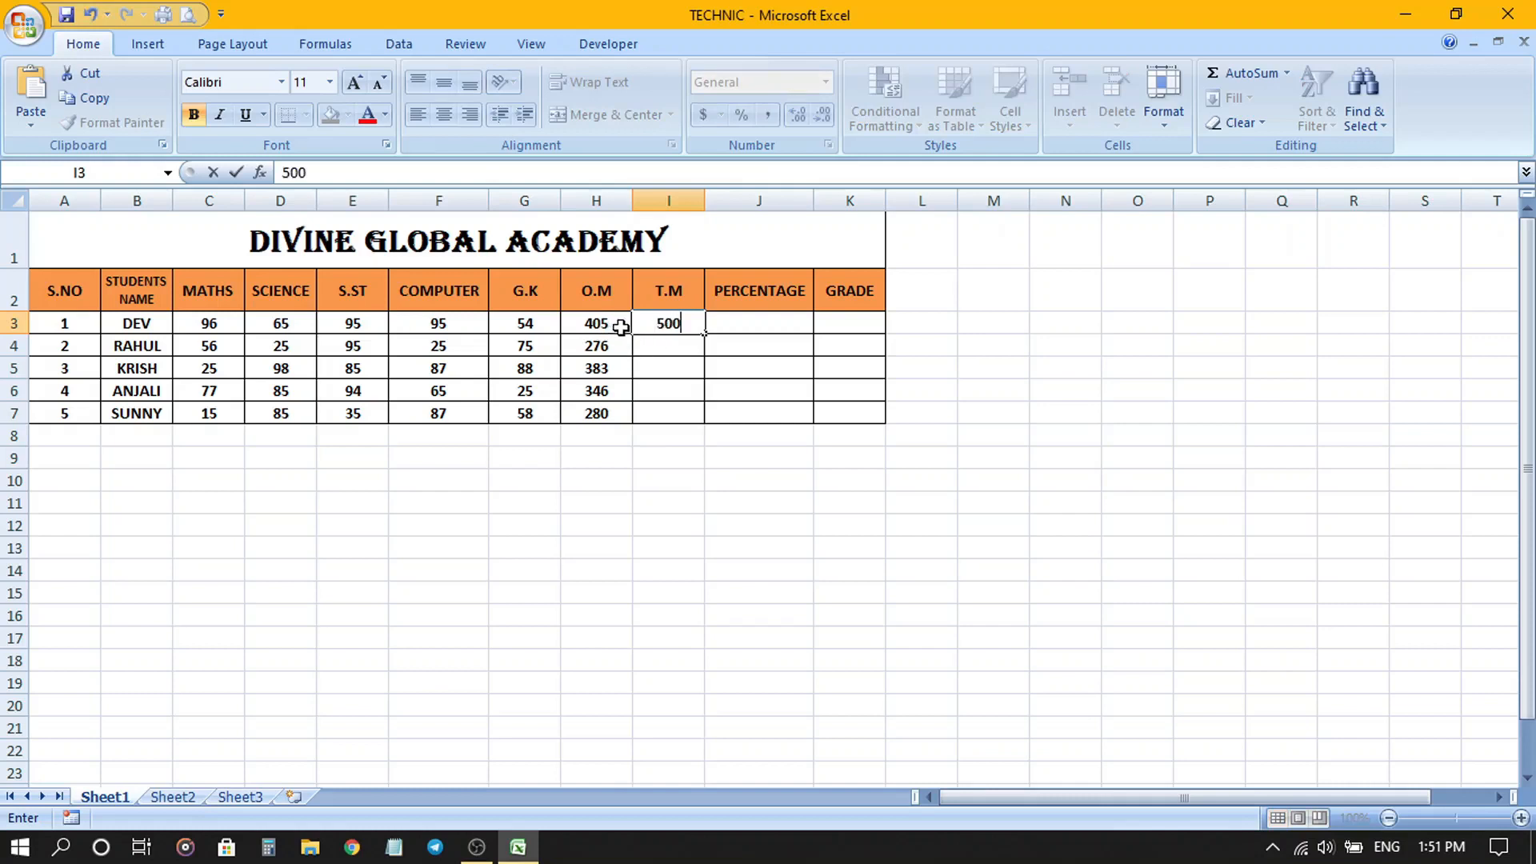
key("Return")
left_click(678, 325)
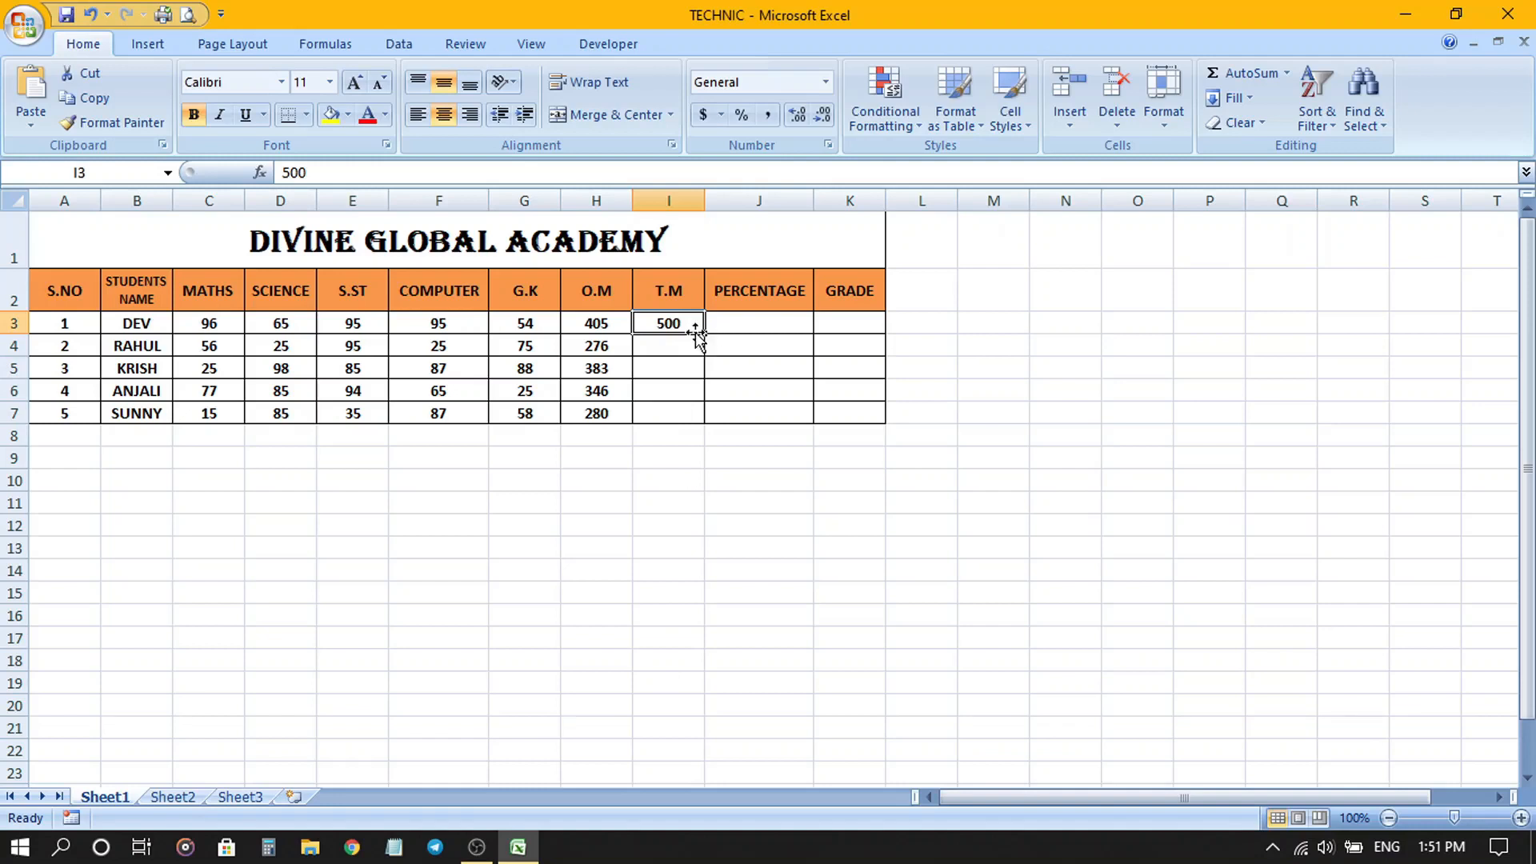
left_click_drag(703, 334, 703, 423)
left_click(864, 520)
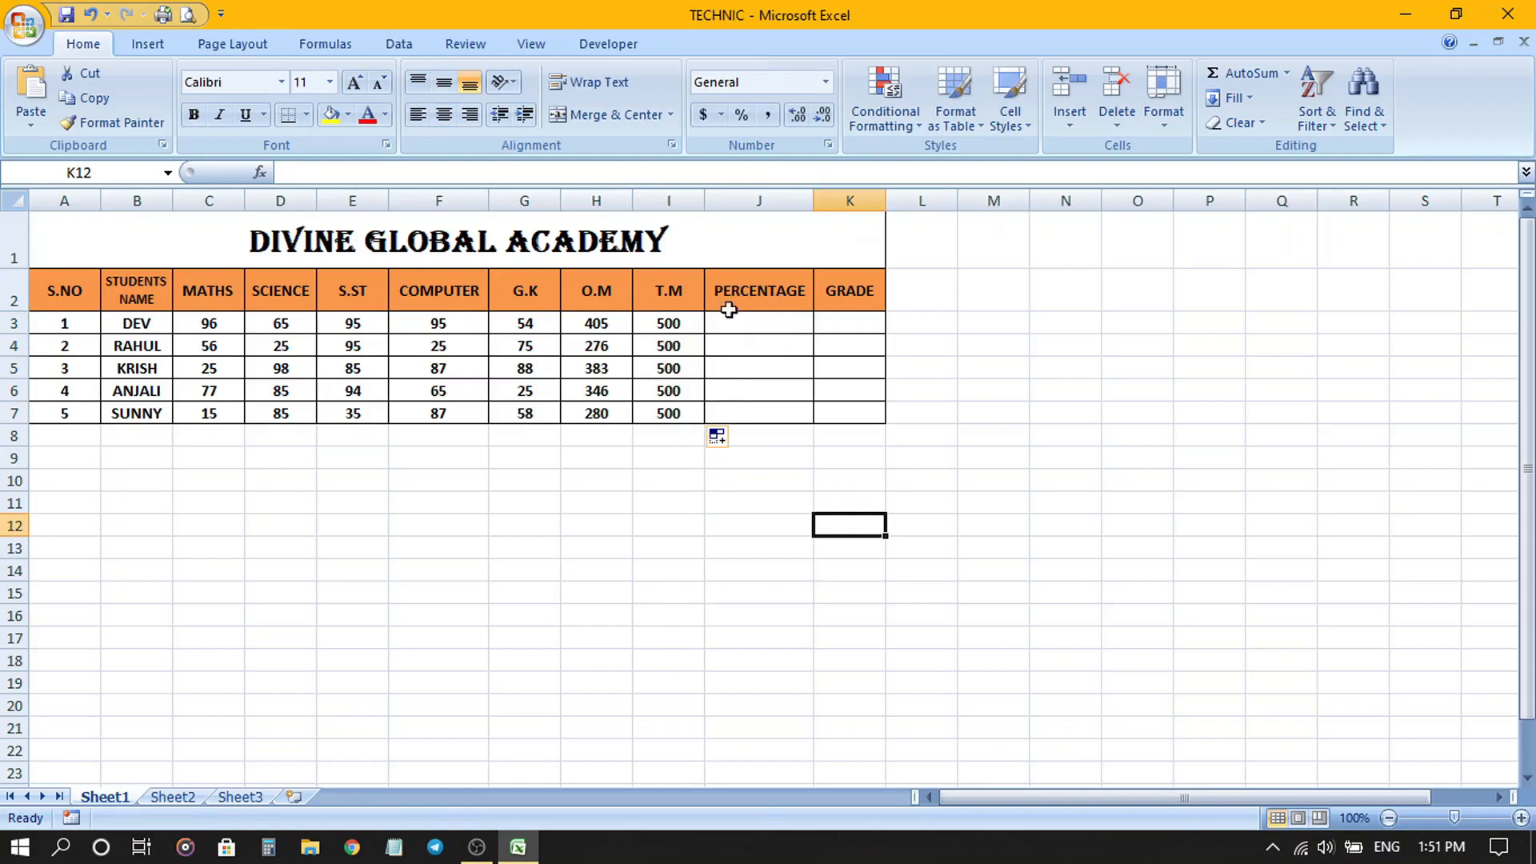
- Enter the formula =SUM(H3/I3) in J3 to calculate the first student's percentage
double_click(780, 322)
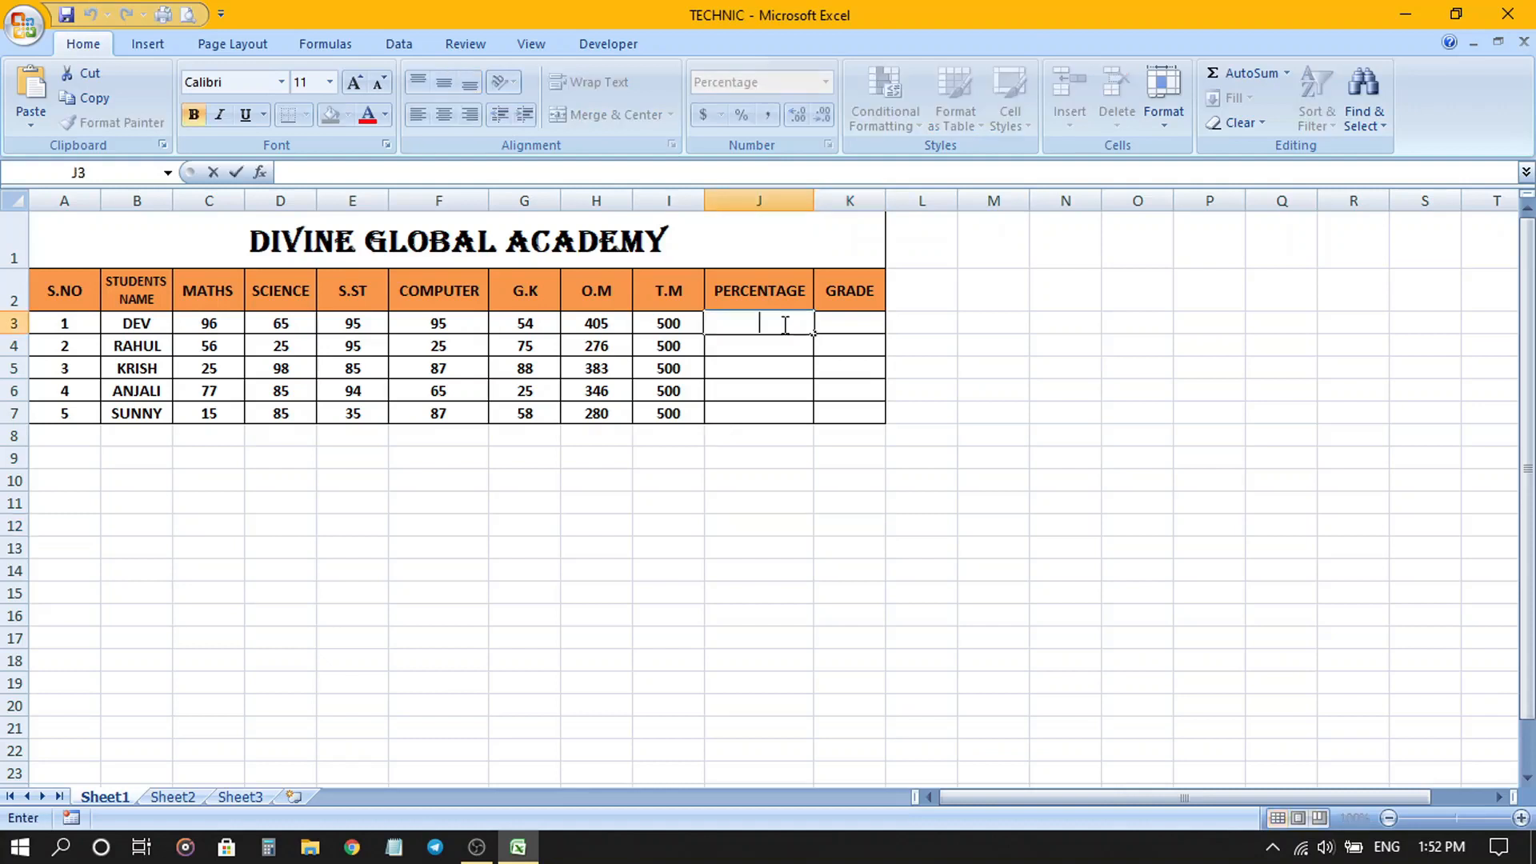
type("=")
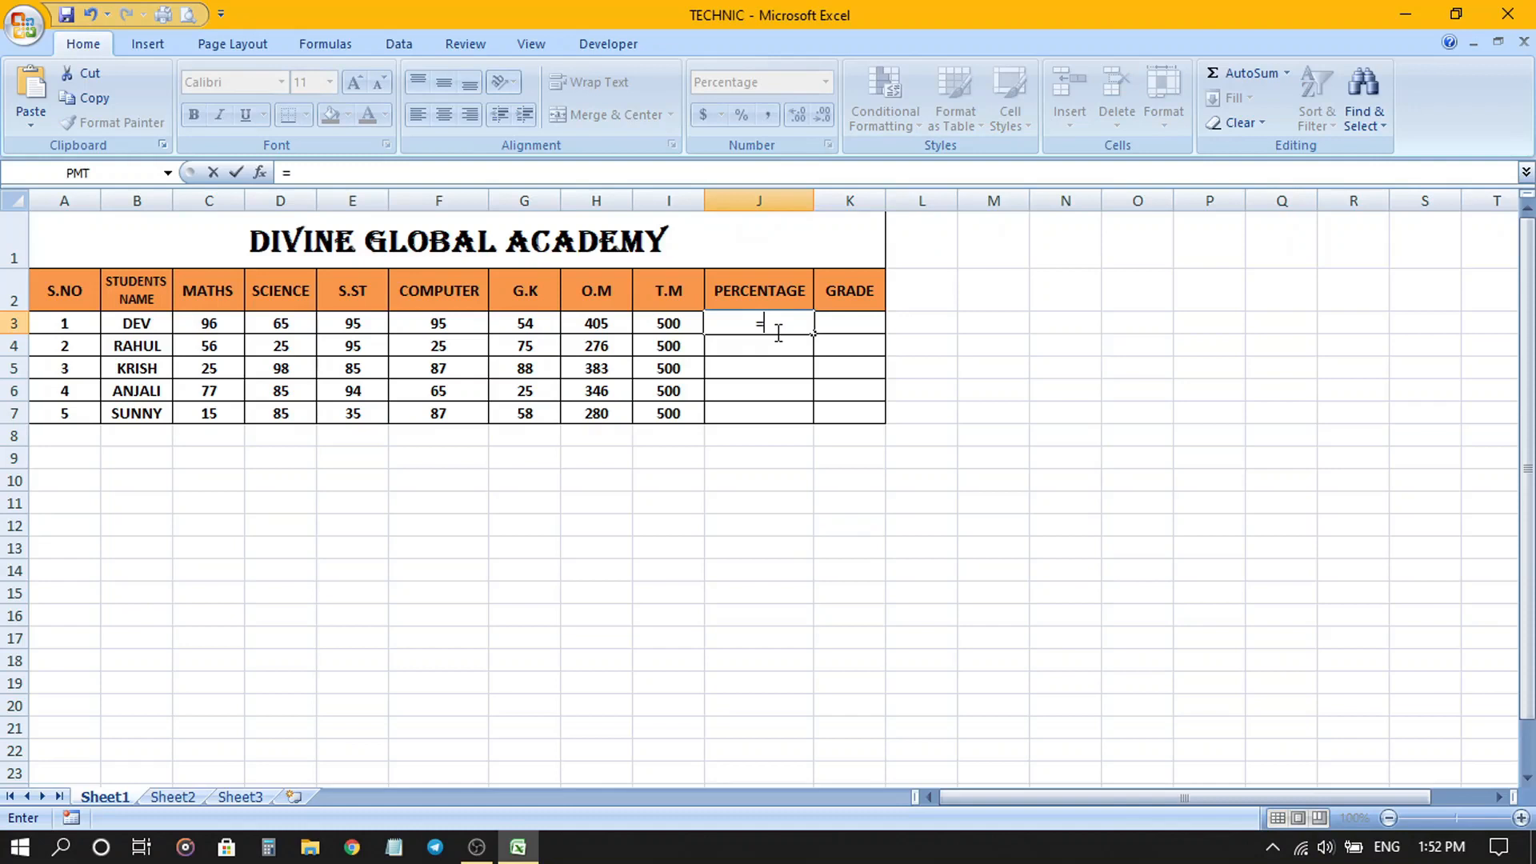
type("su")
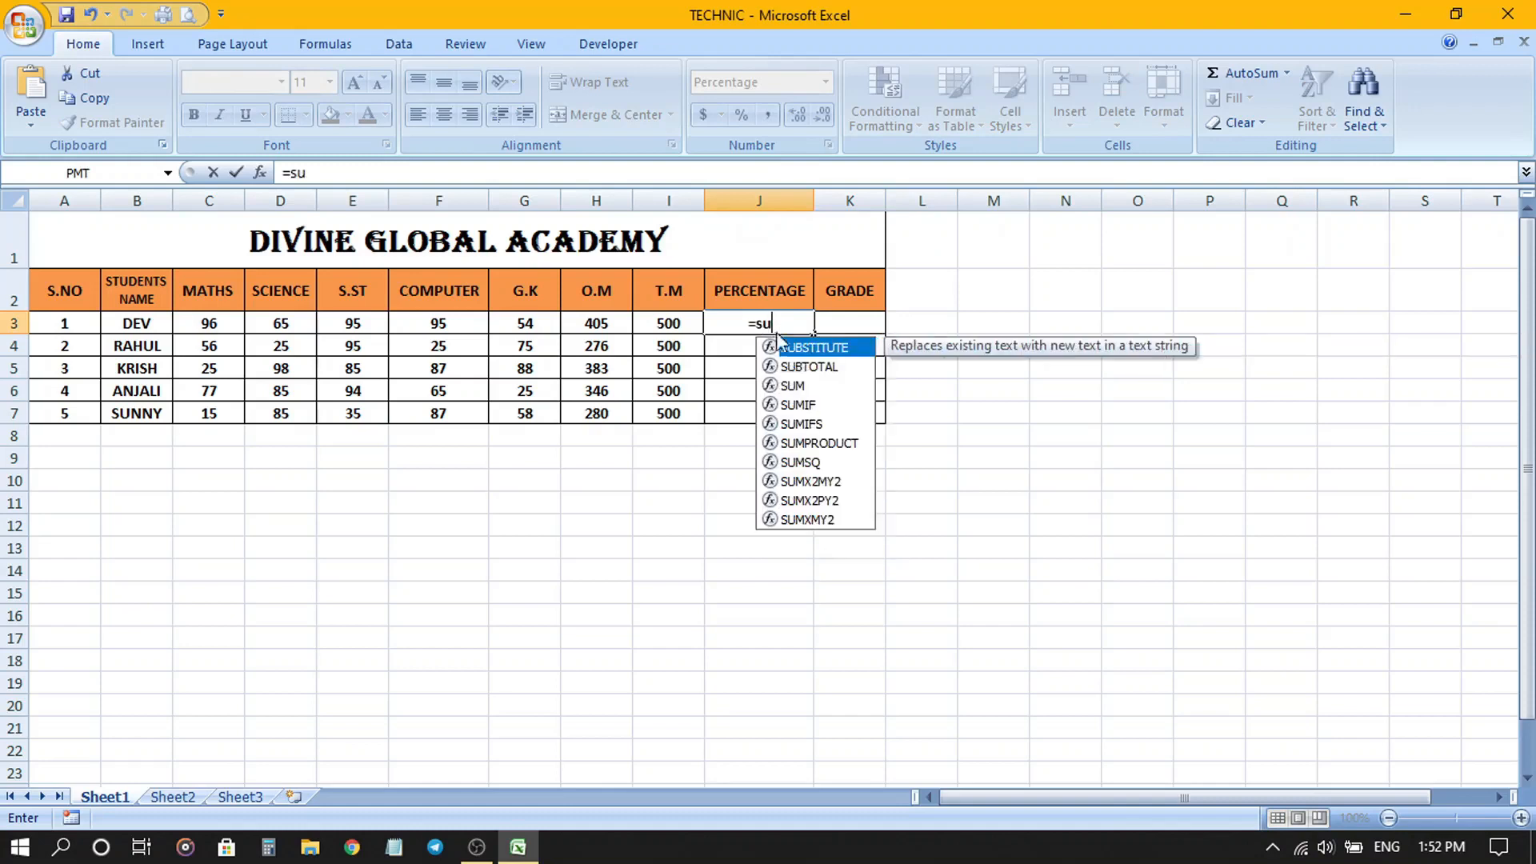
type("m(")
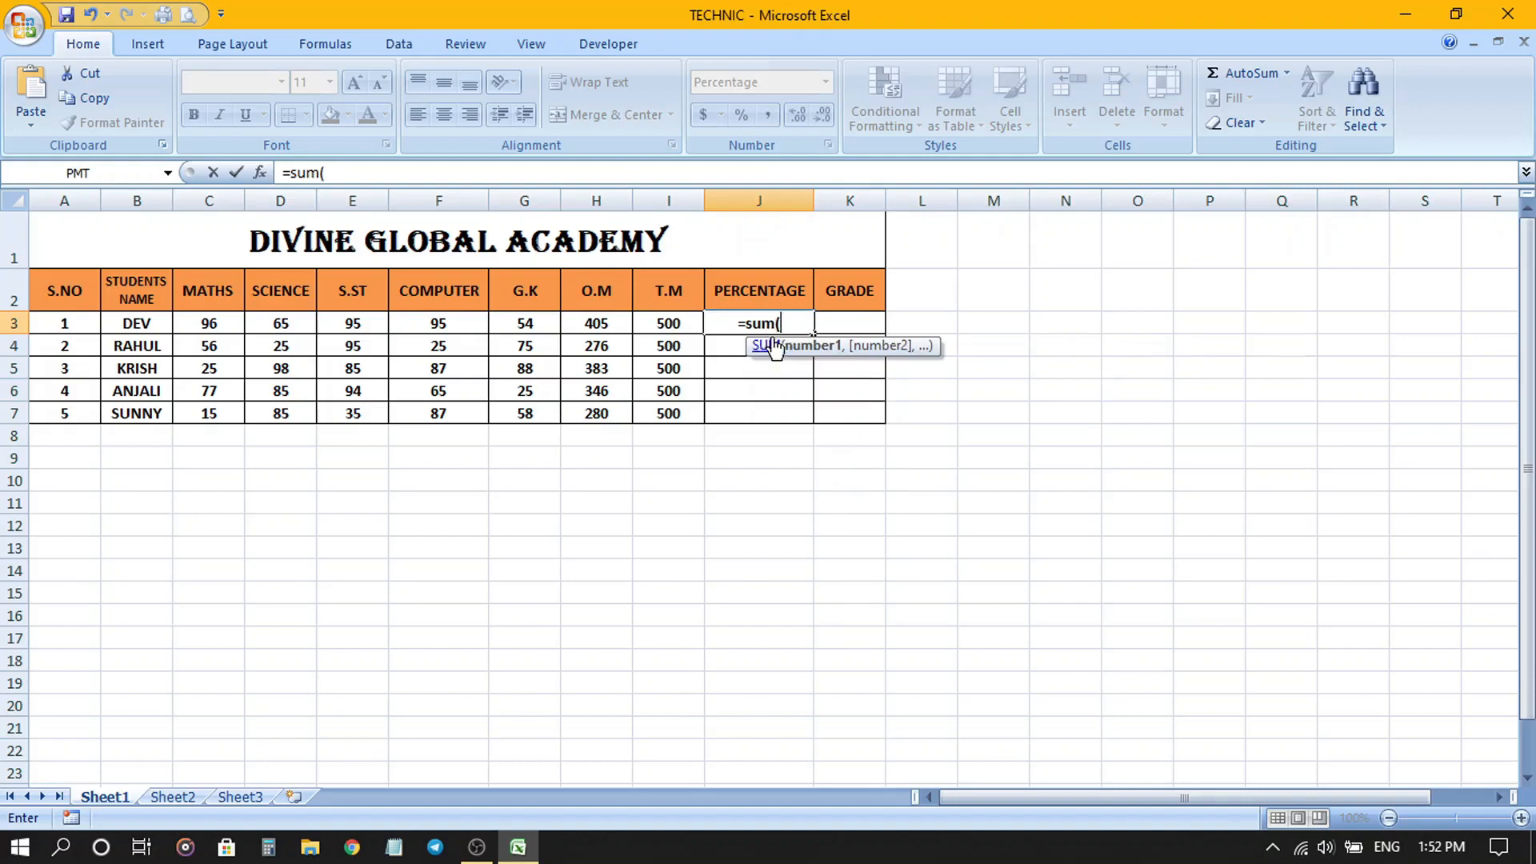
left_click(603, 323)
type("/")
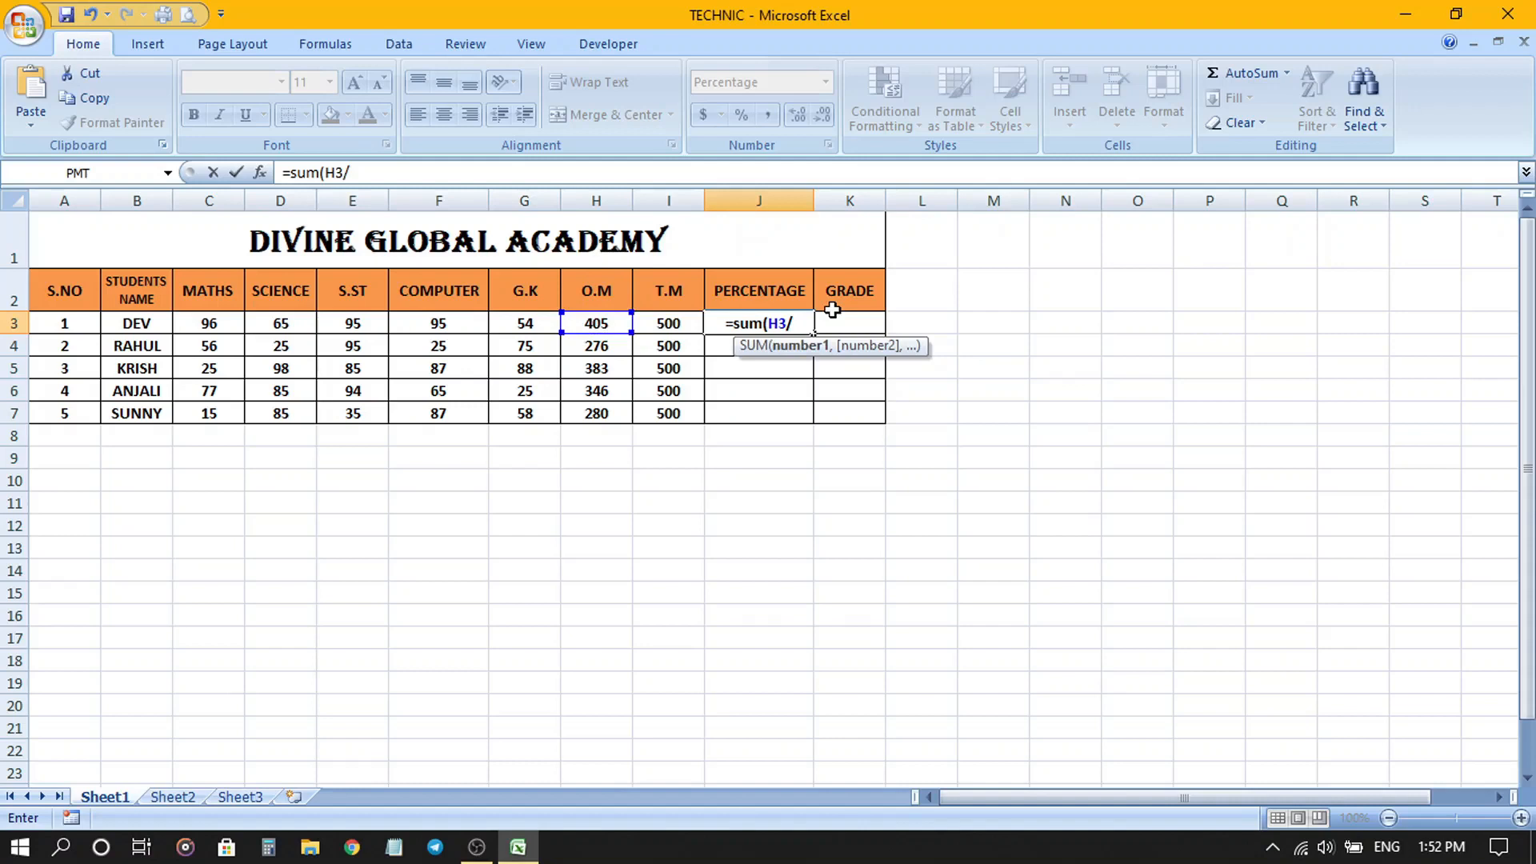
left_click(669, 324)
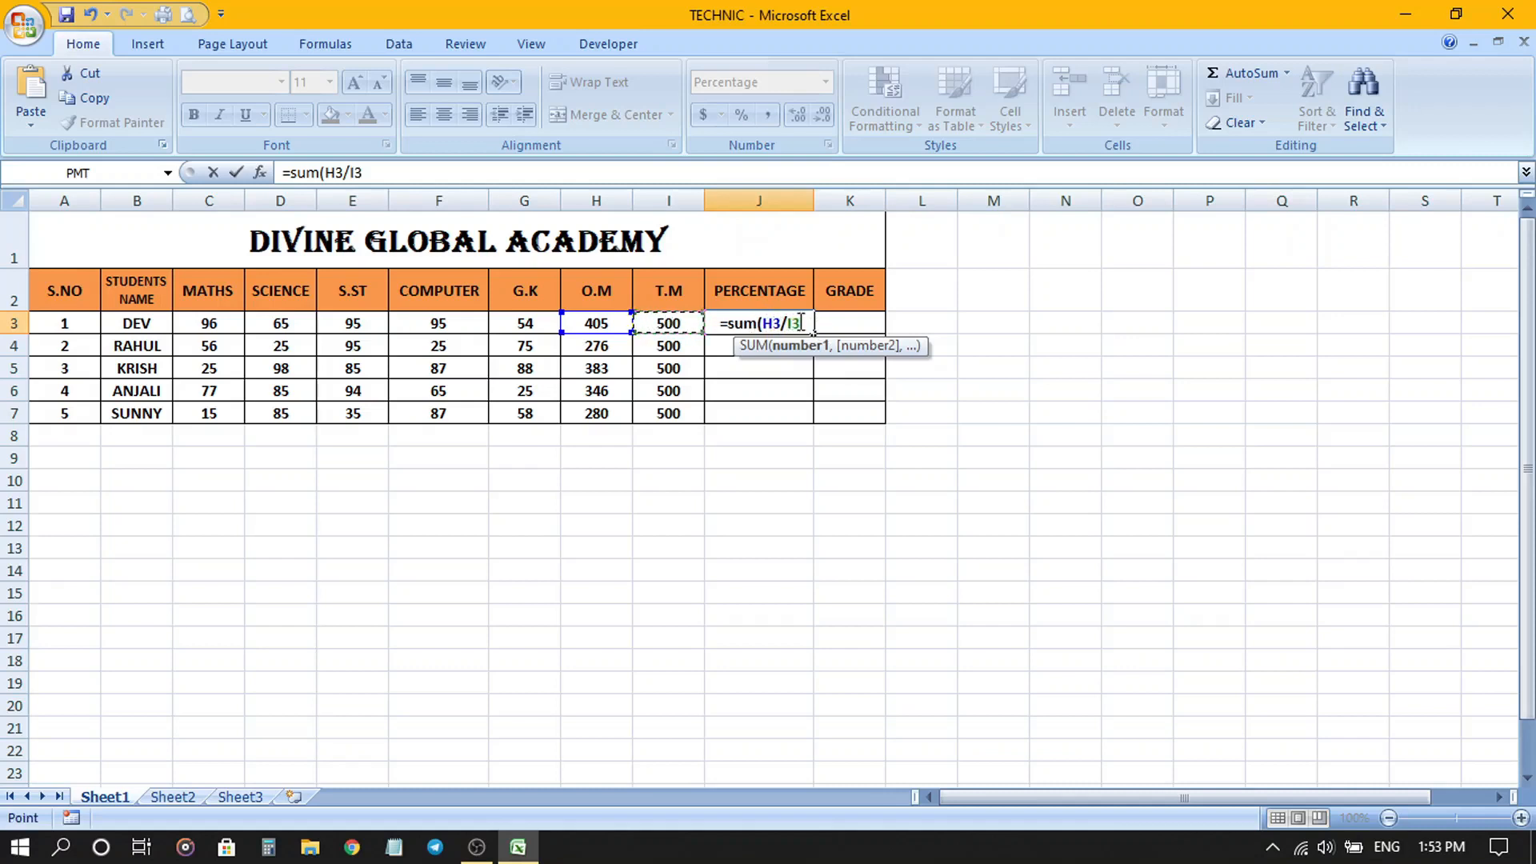
type(")")
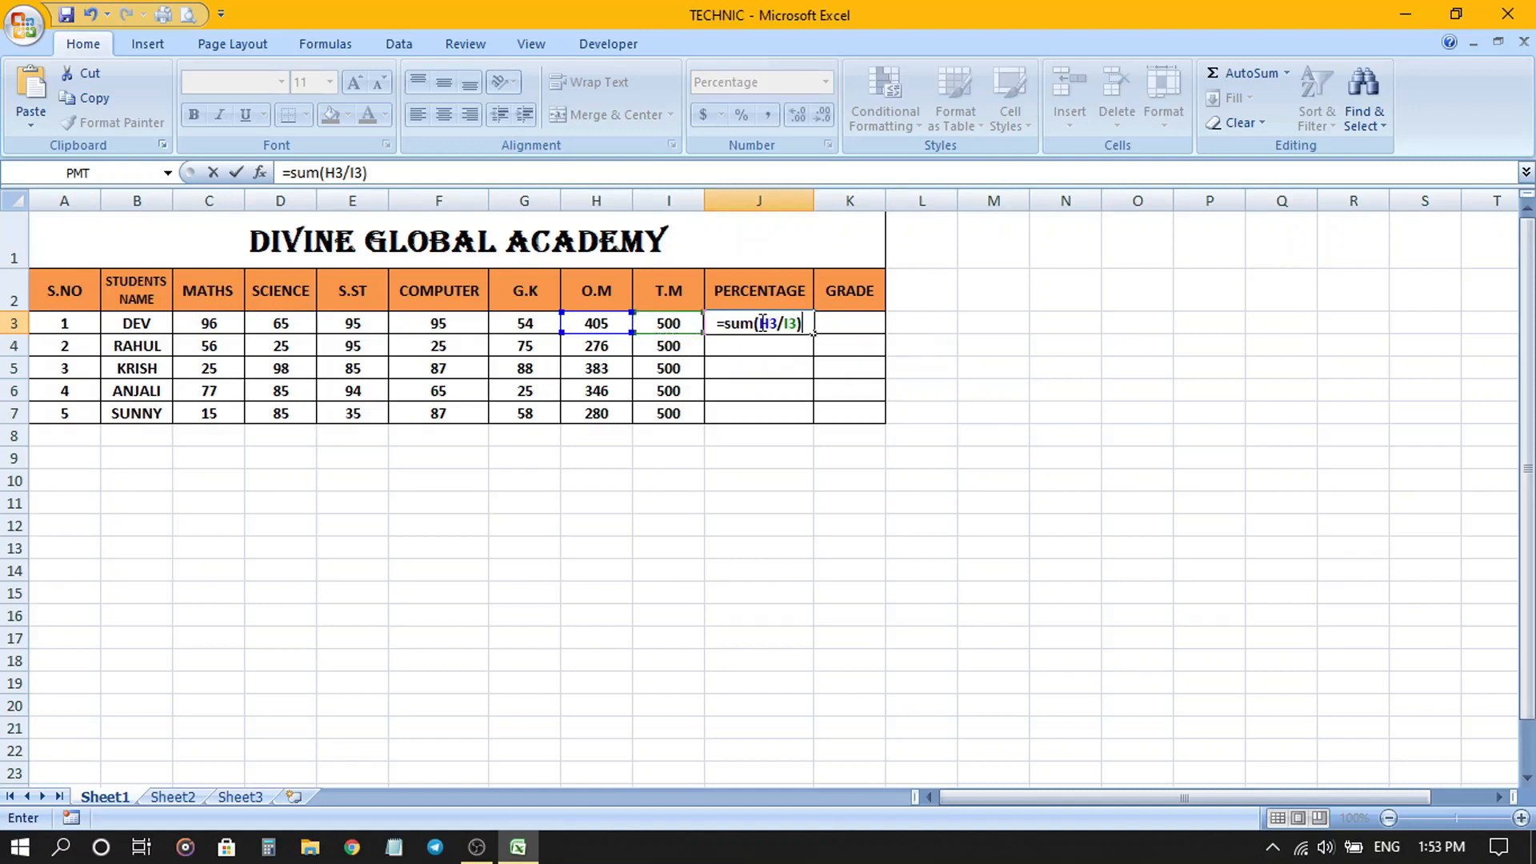
key("Return")
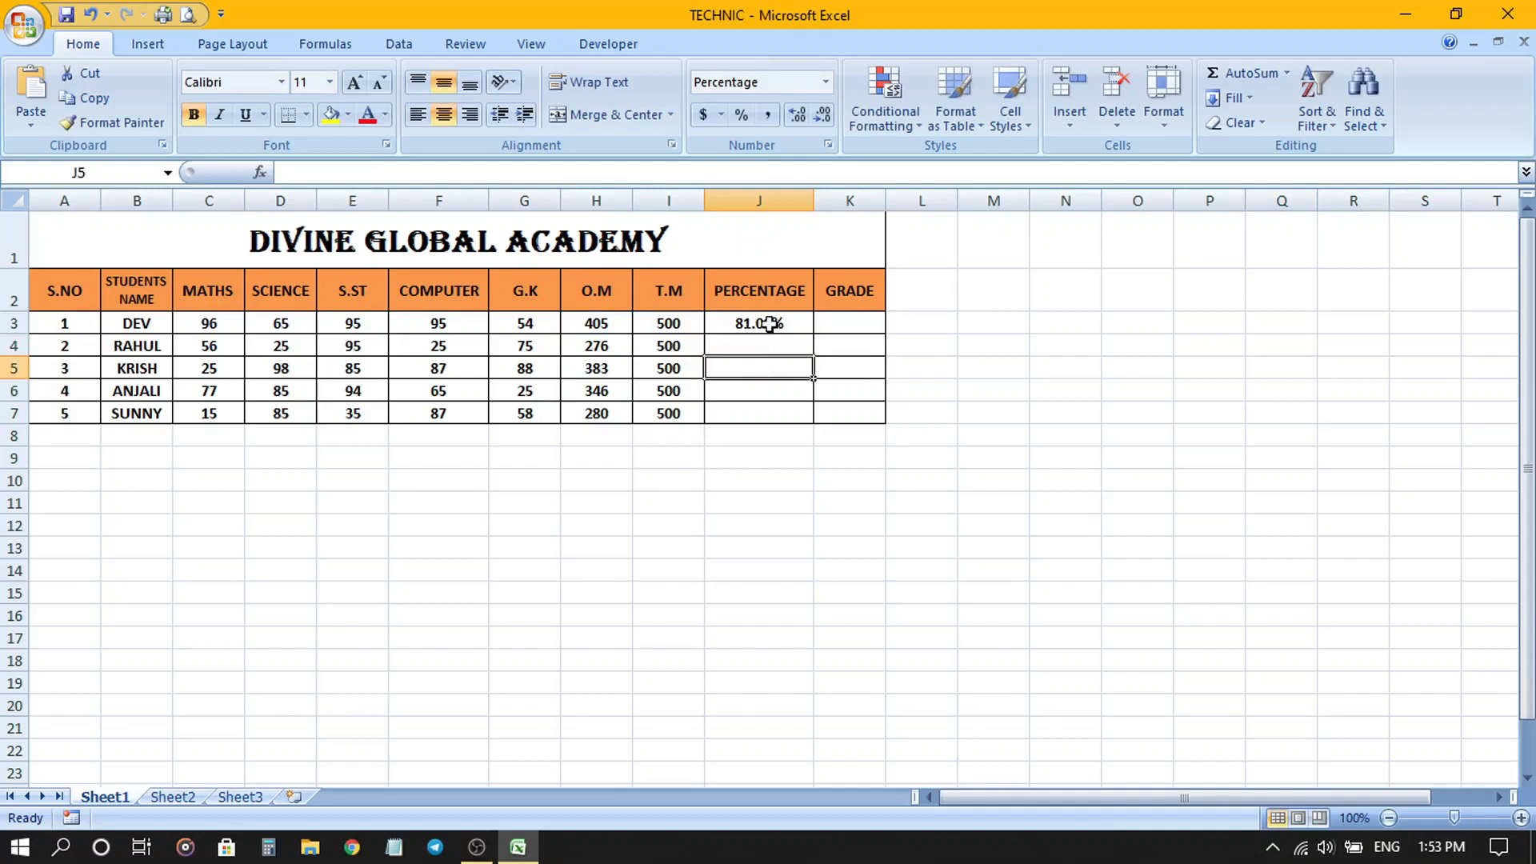
- Switch the number format of J3 to General and set it back to Percentage
left_click(769, 323)
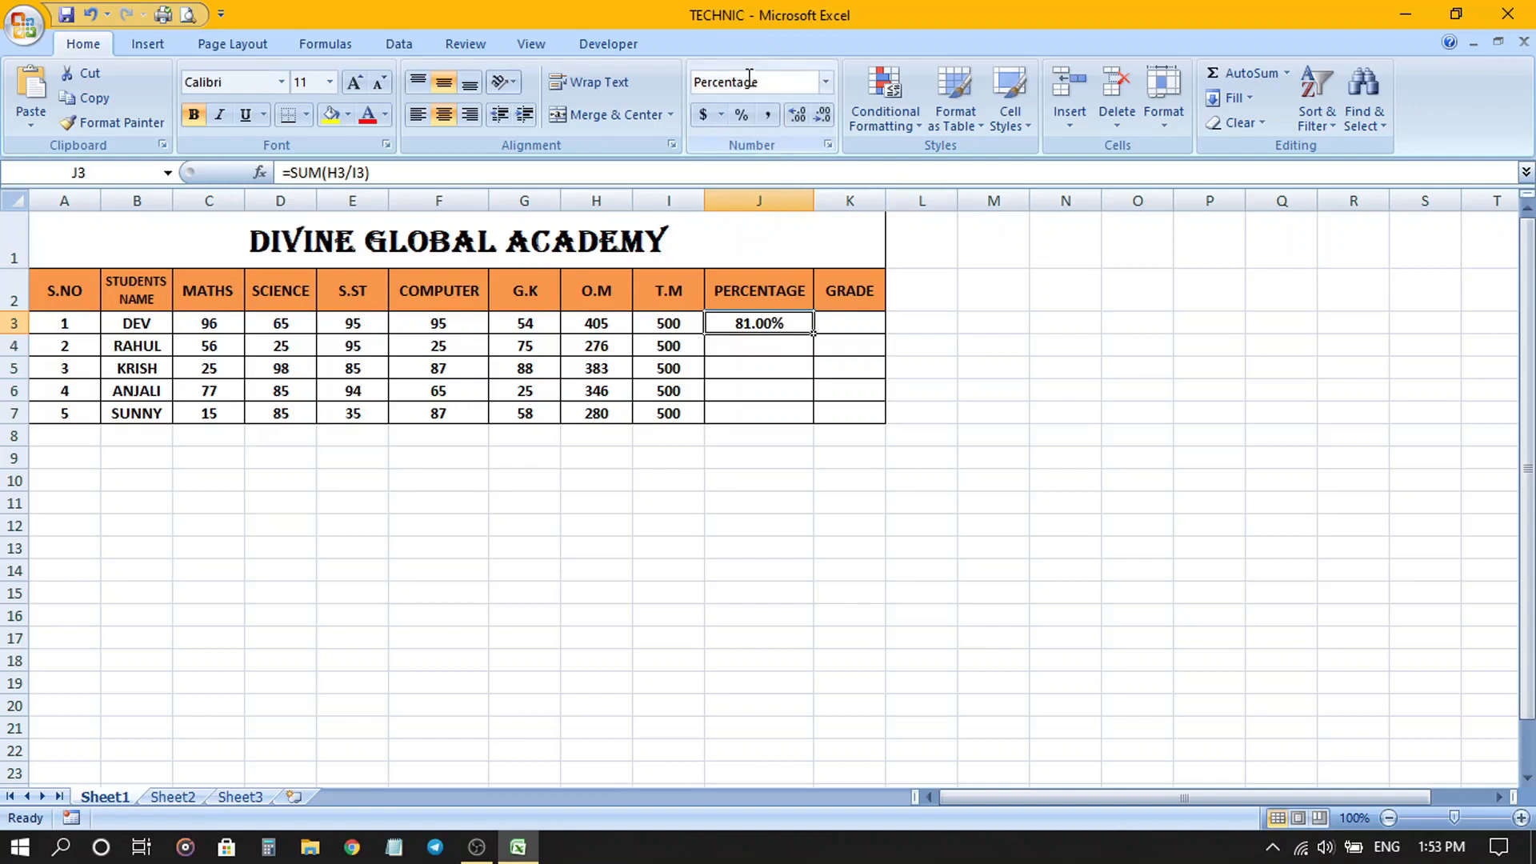
left_click(826, 81)
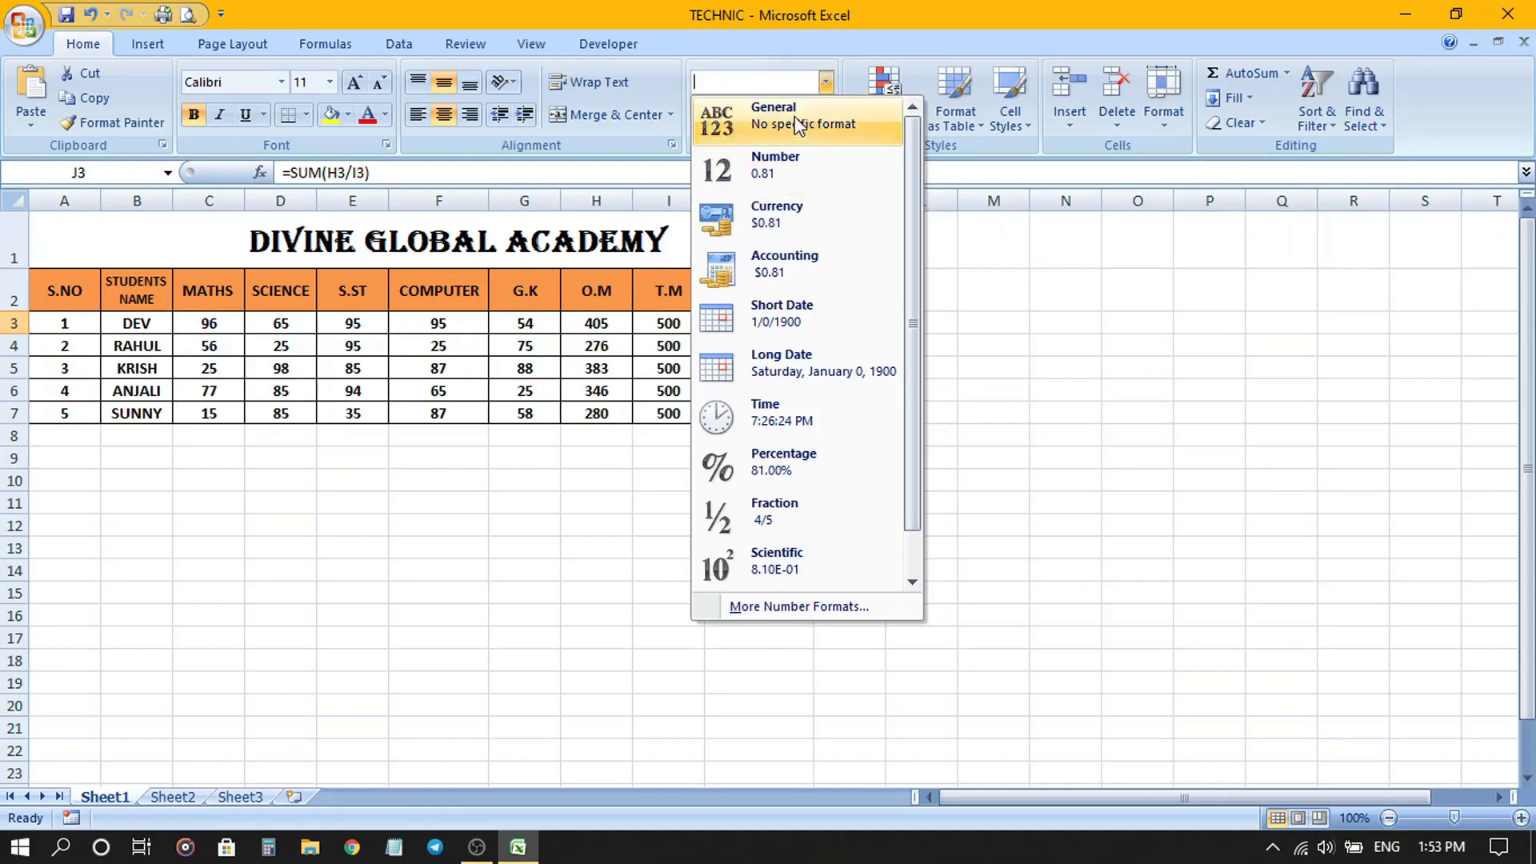
left_click(794, 116)
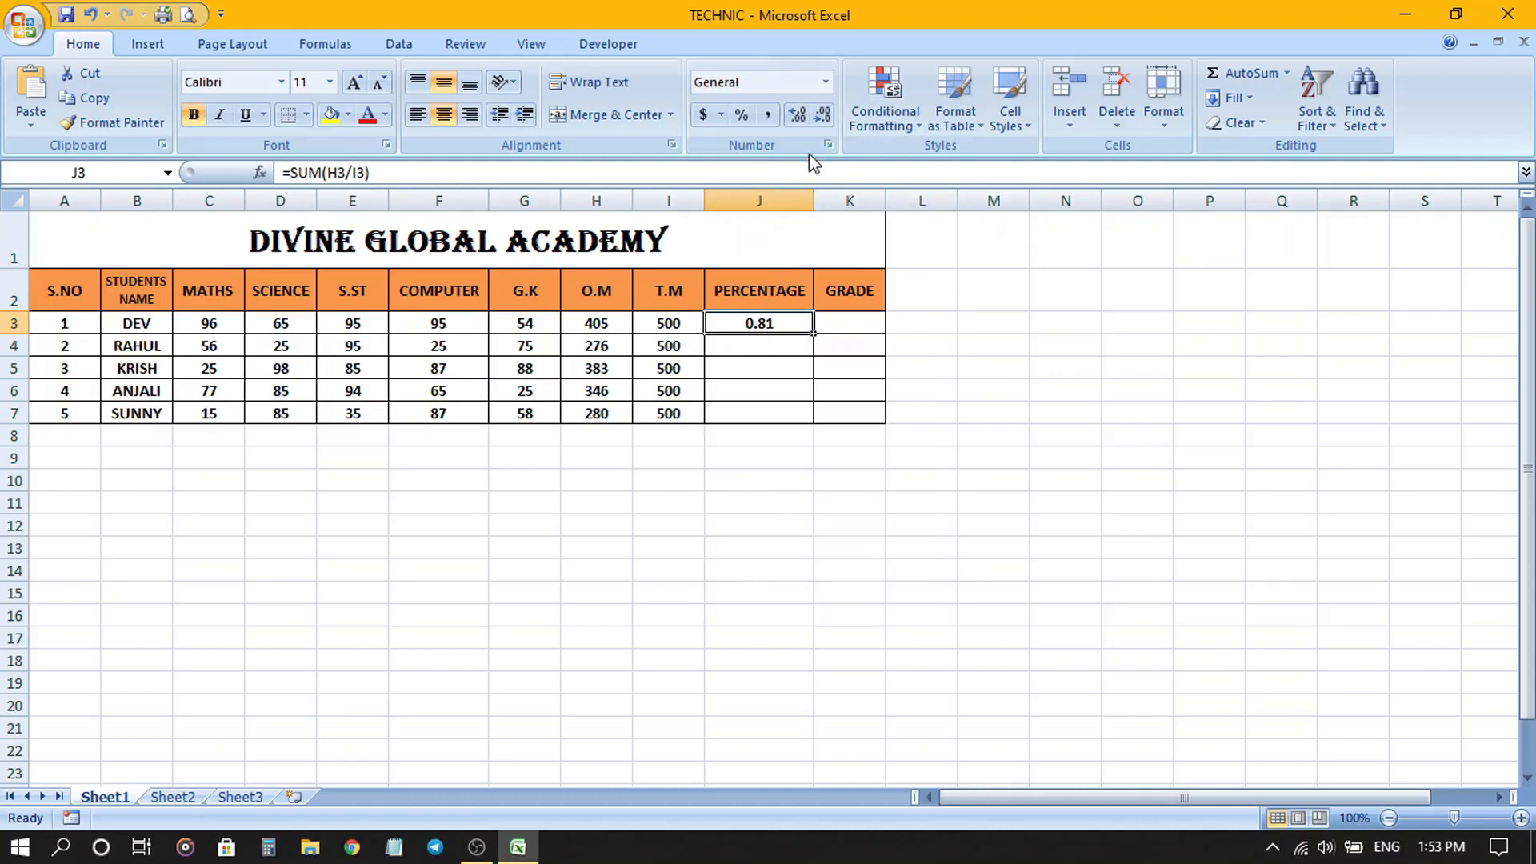
left_click(827, 83)
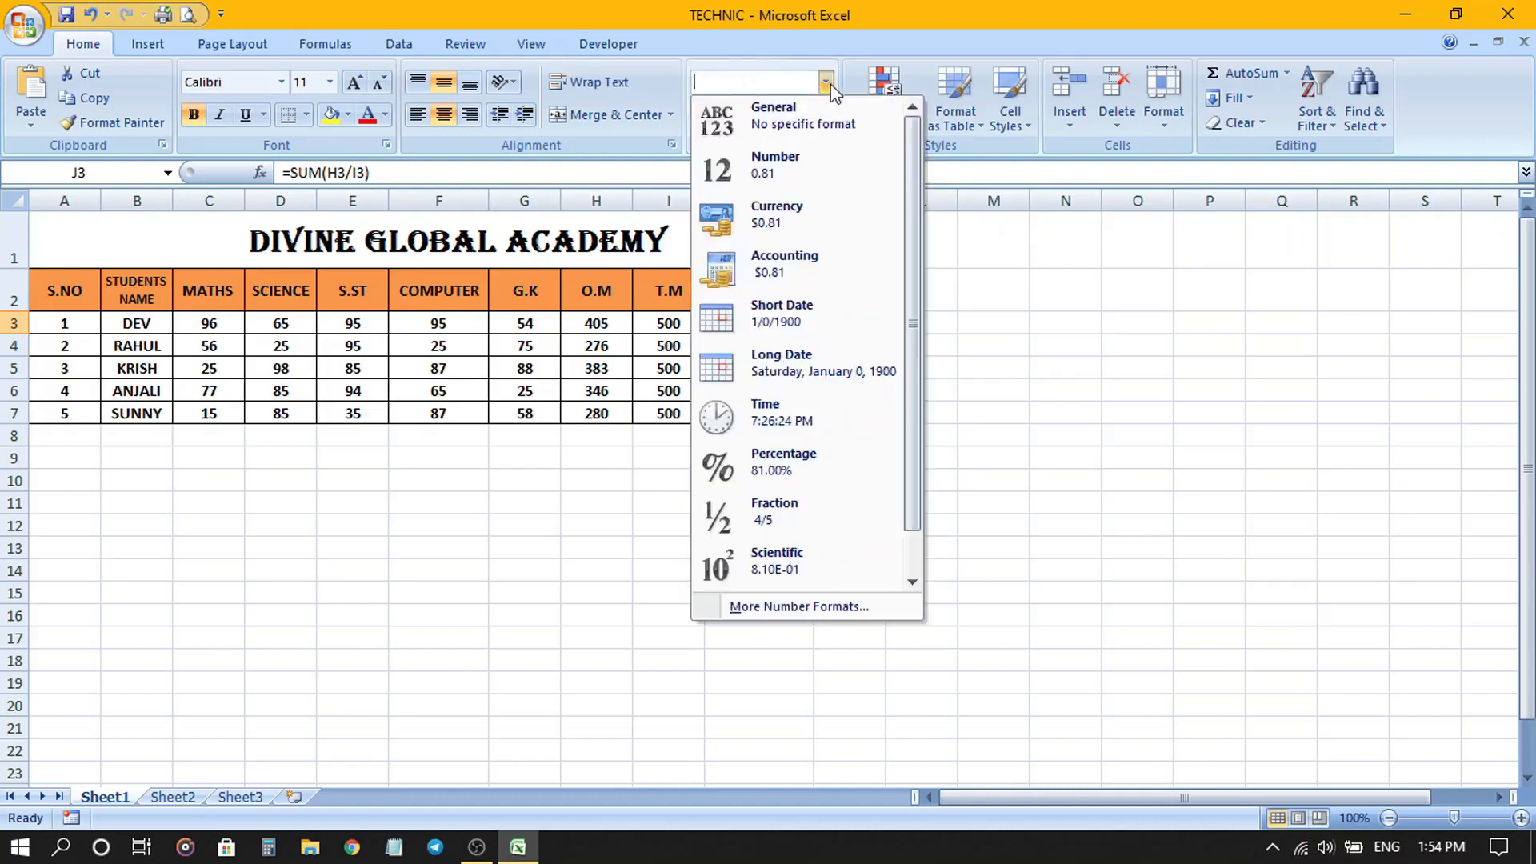
left_click(788, 464)
left_click(1040, 369)
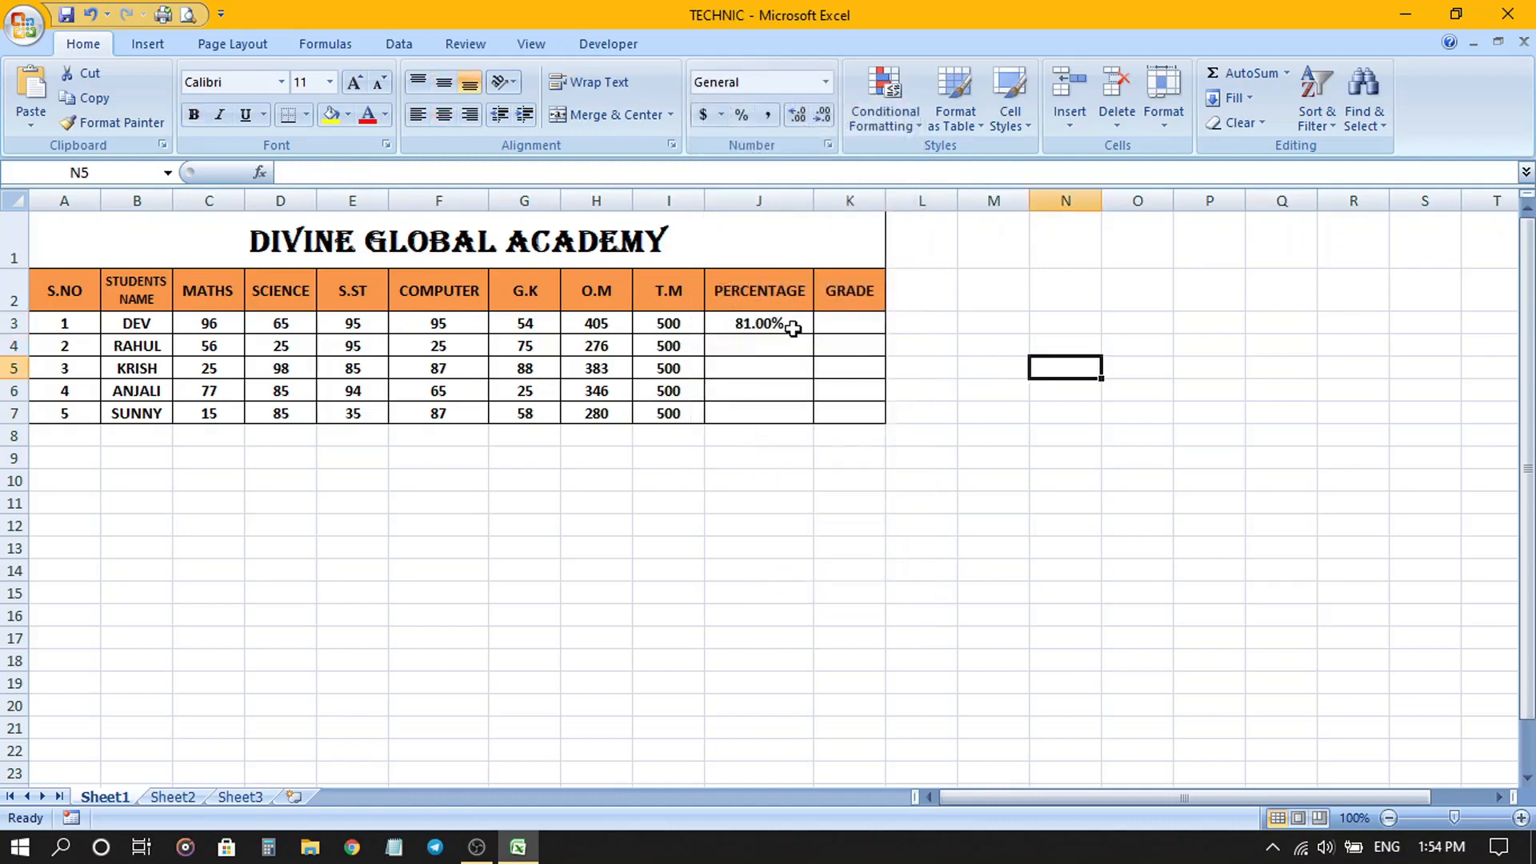
- Fill the percentage formula from J3 down through J7
left_click(792, 325)
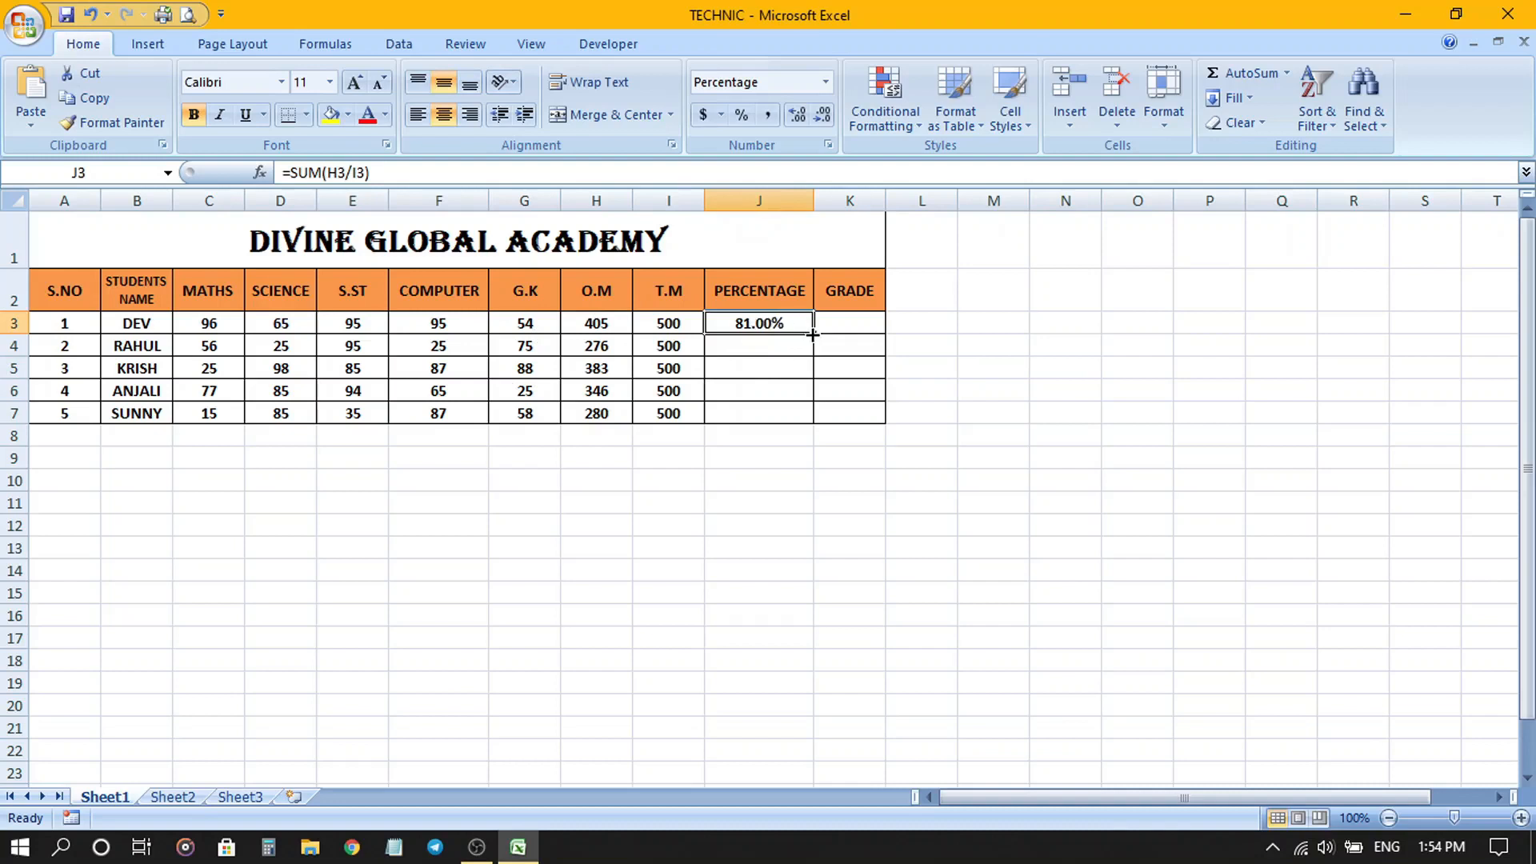
left_click_drag(815, 335, 811, 421)
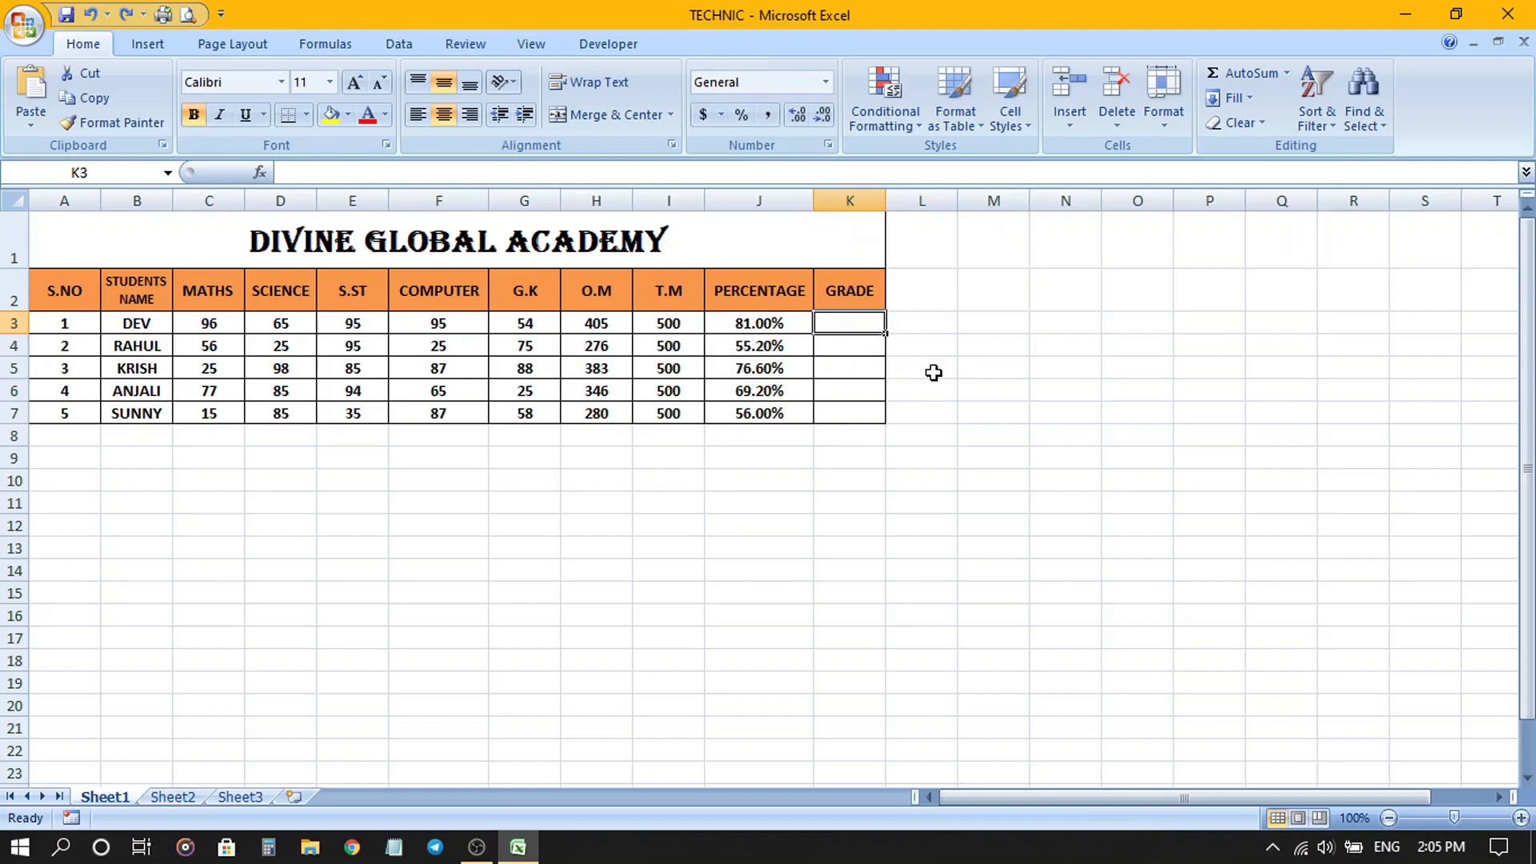
- Start the grade formula in K3 with =IF(J3>=80%,"A", so that percentages of at least 80% give grade A
double_click(851, 325)
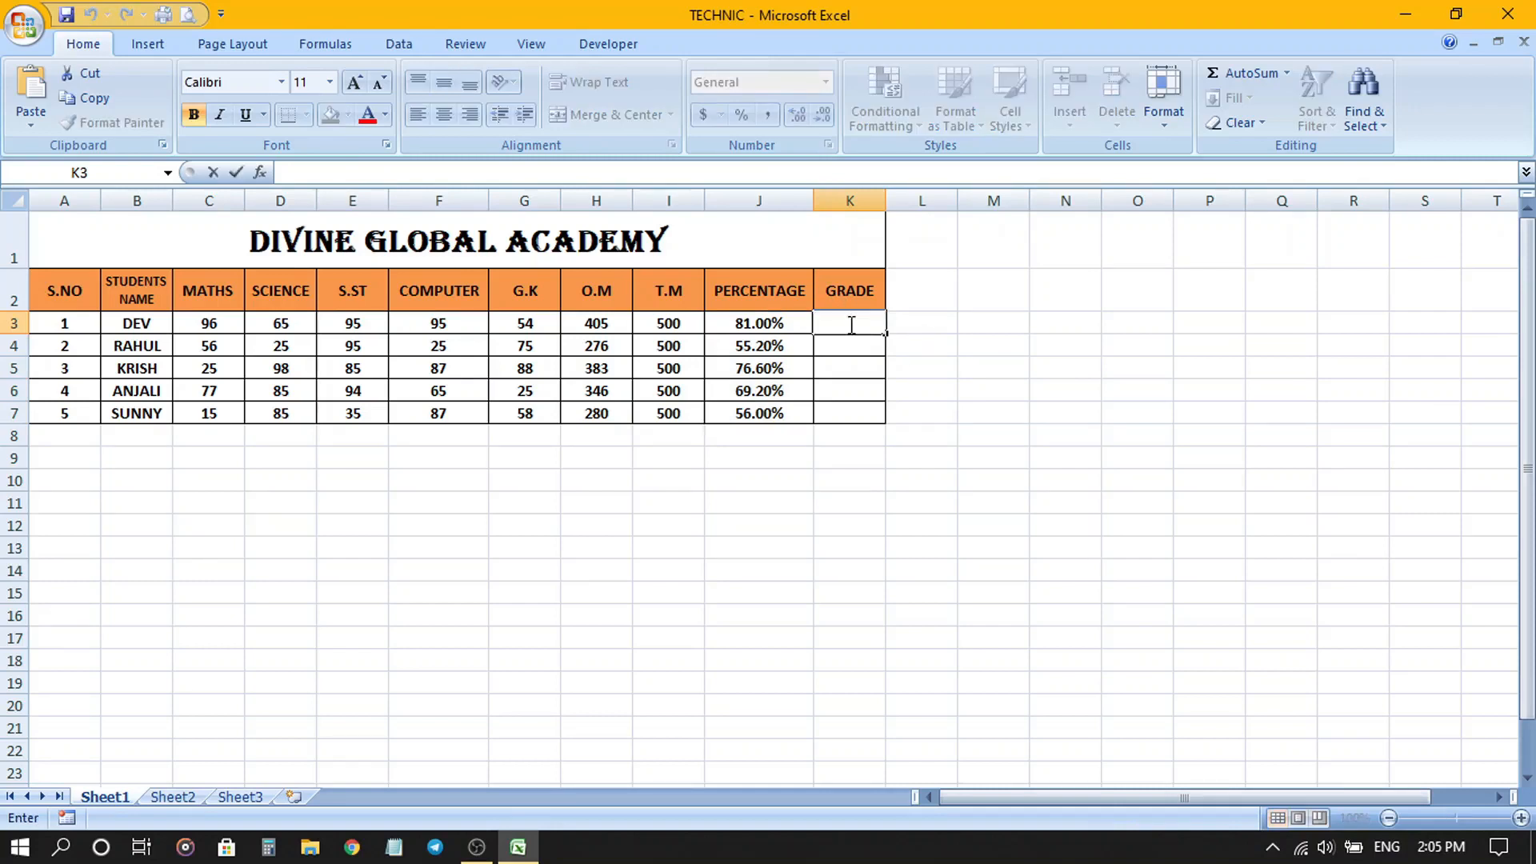
type("=")
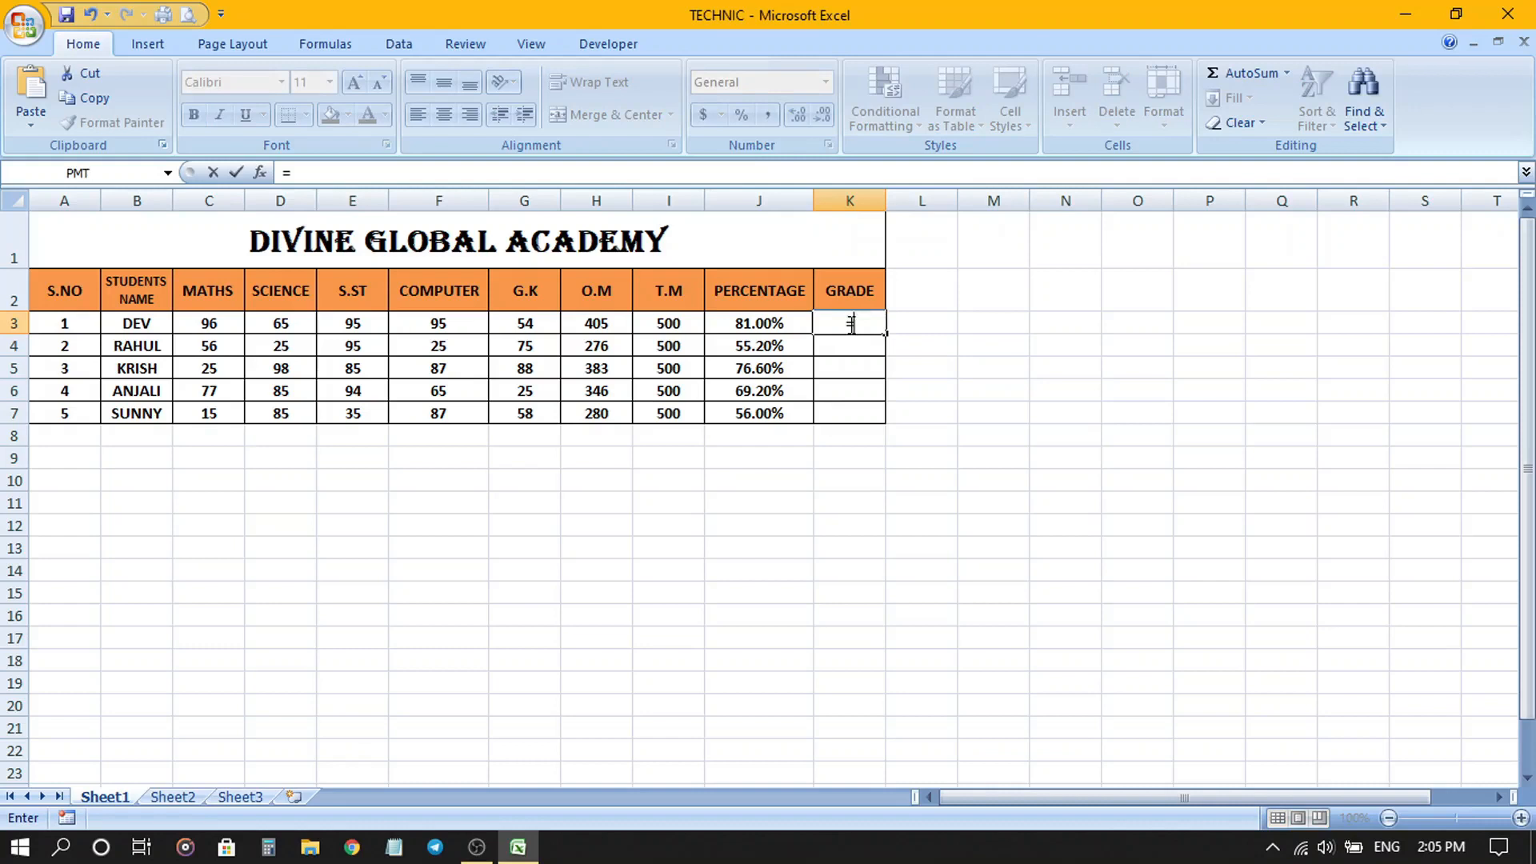
type("IF")
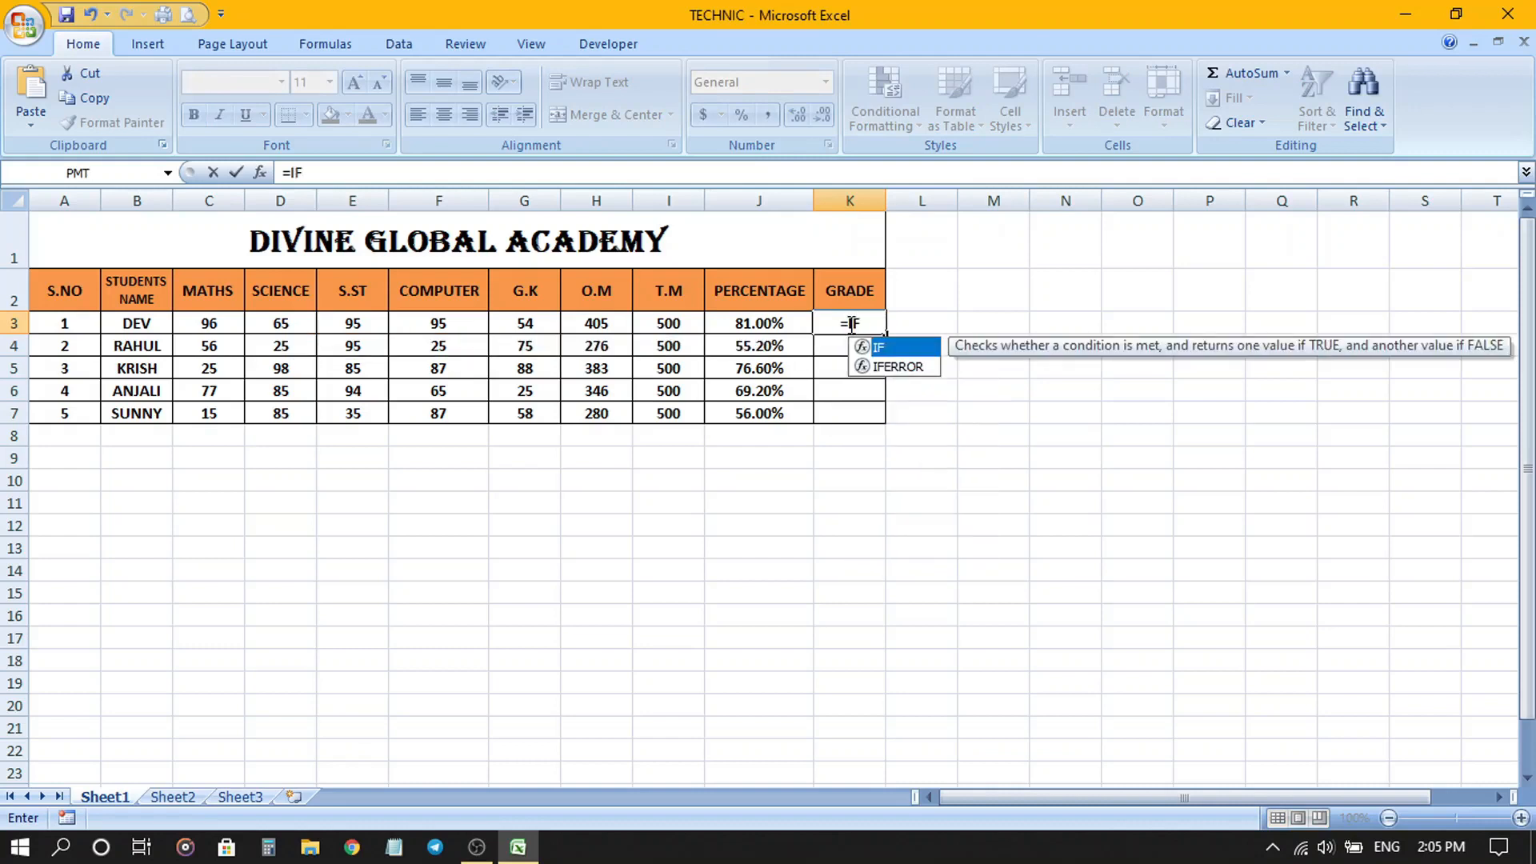
type("(")
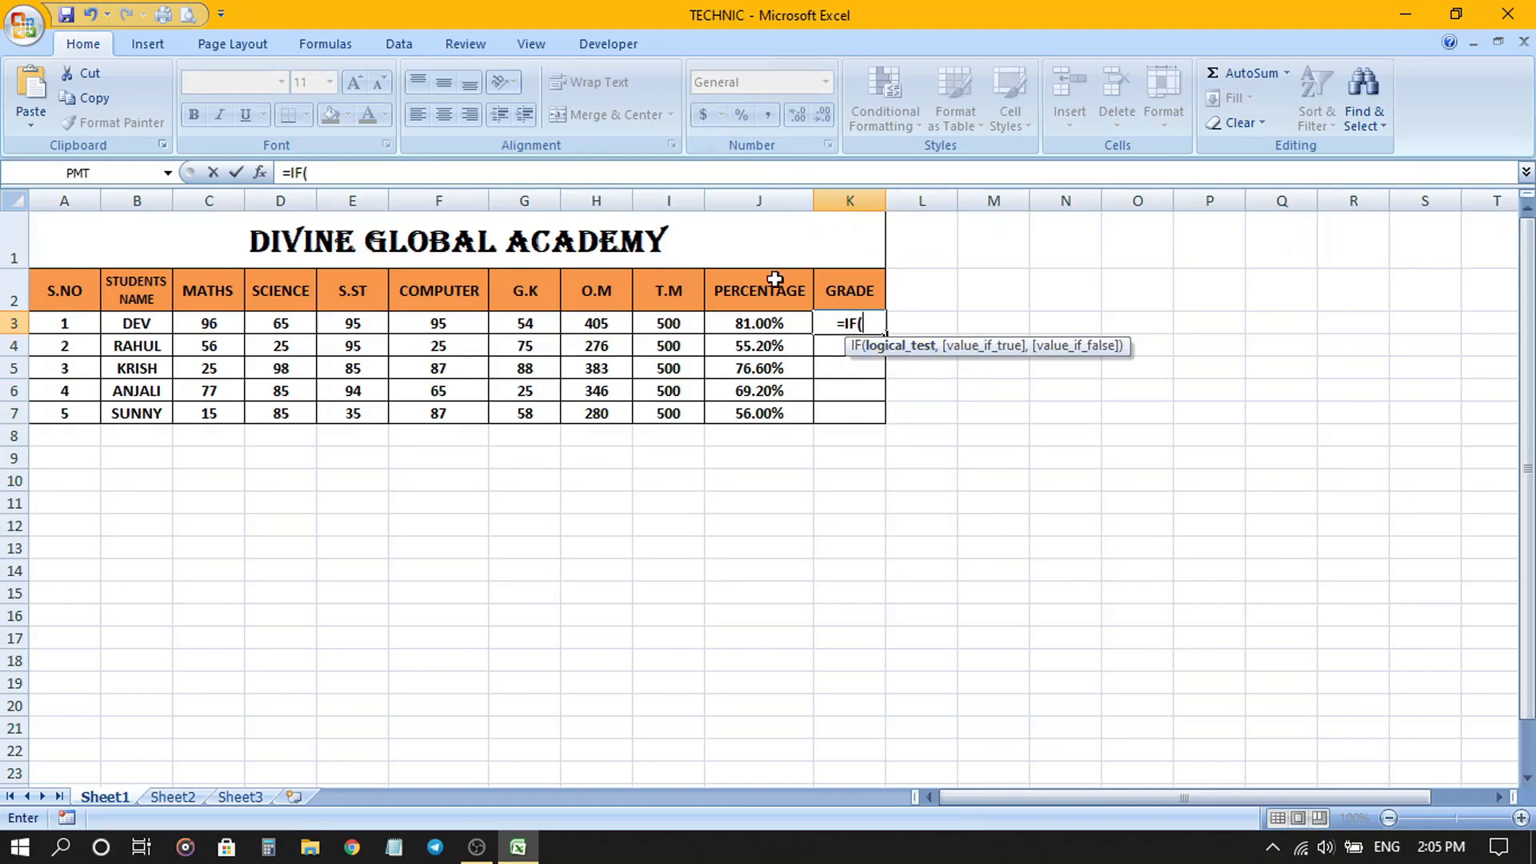
left_click(774, 326)
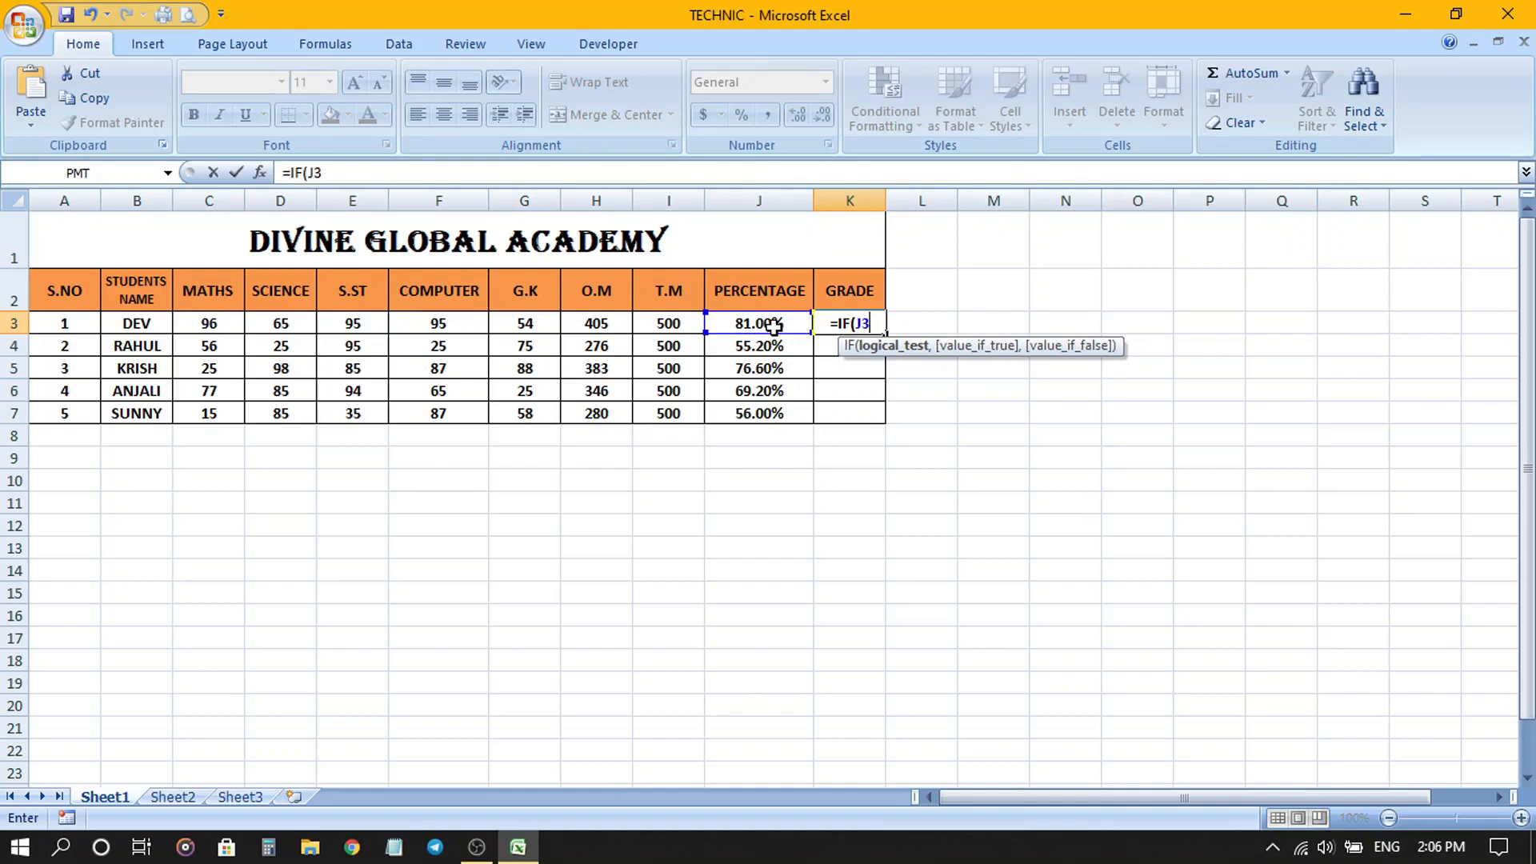
type(">")
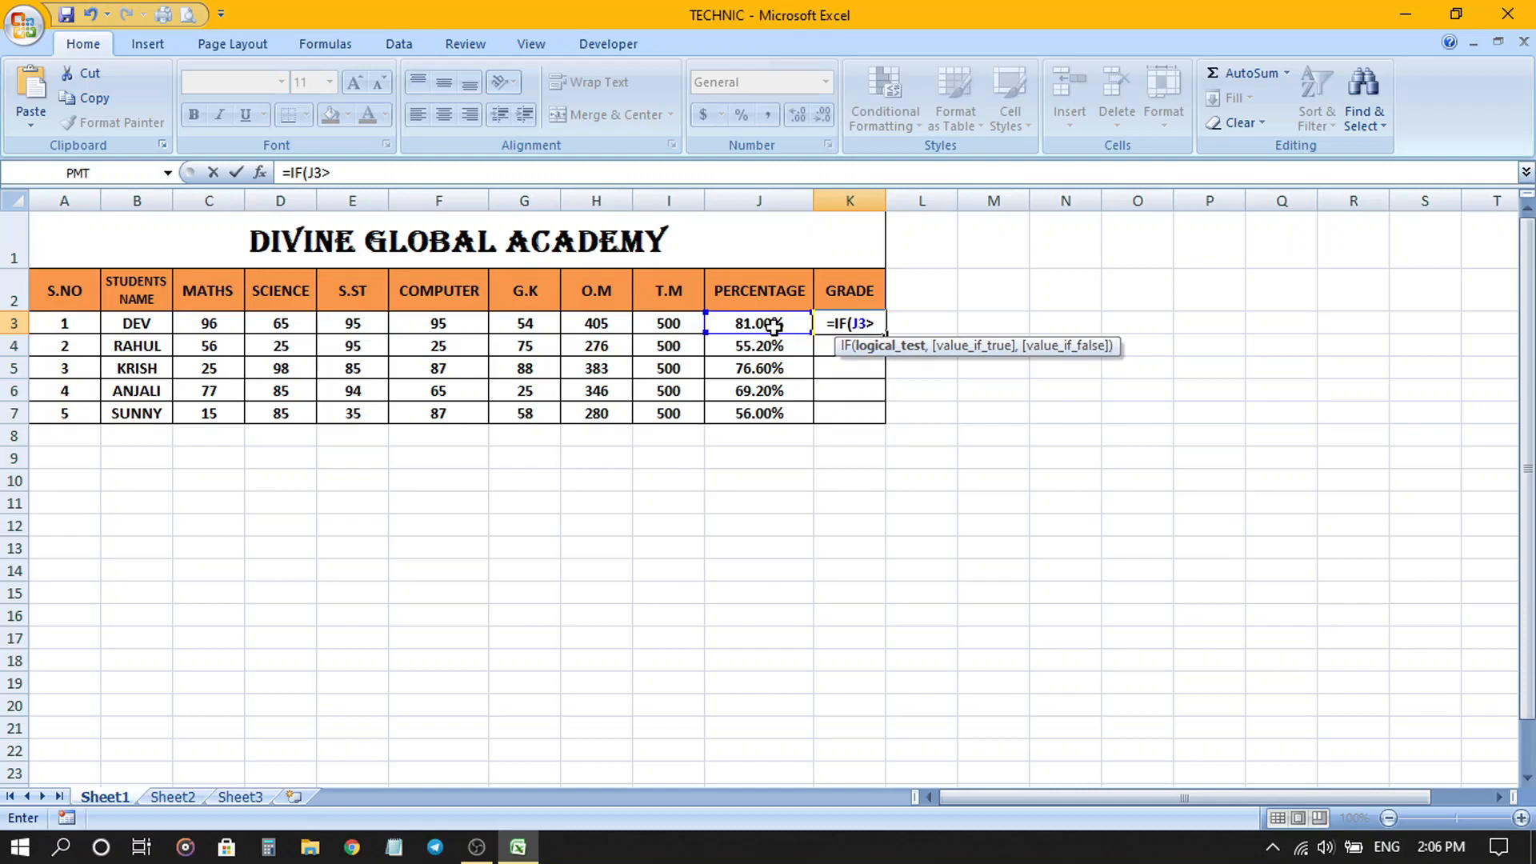
type("=")
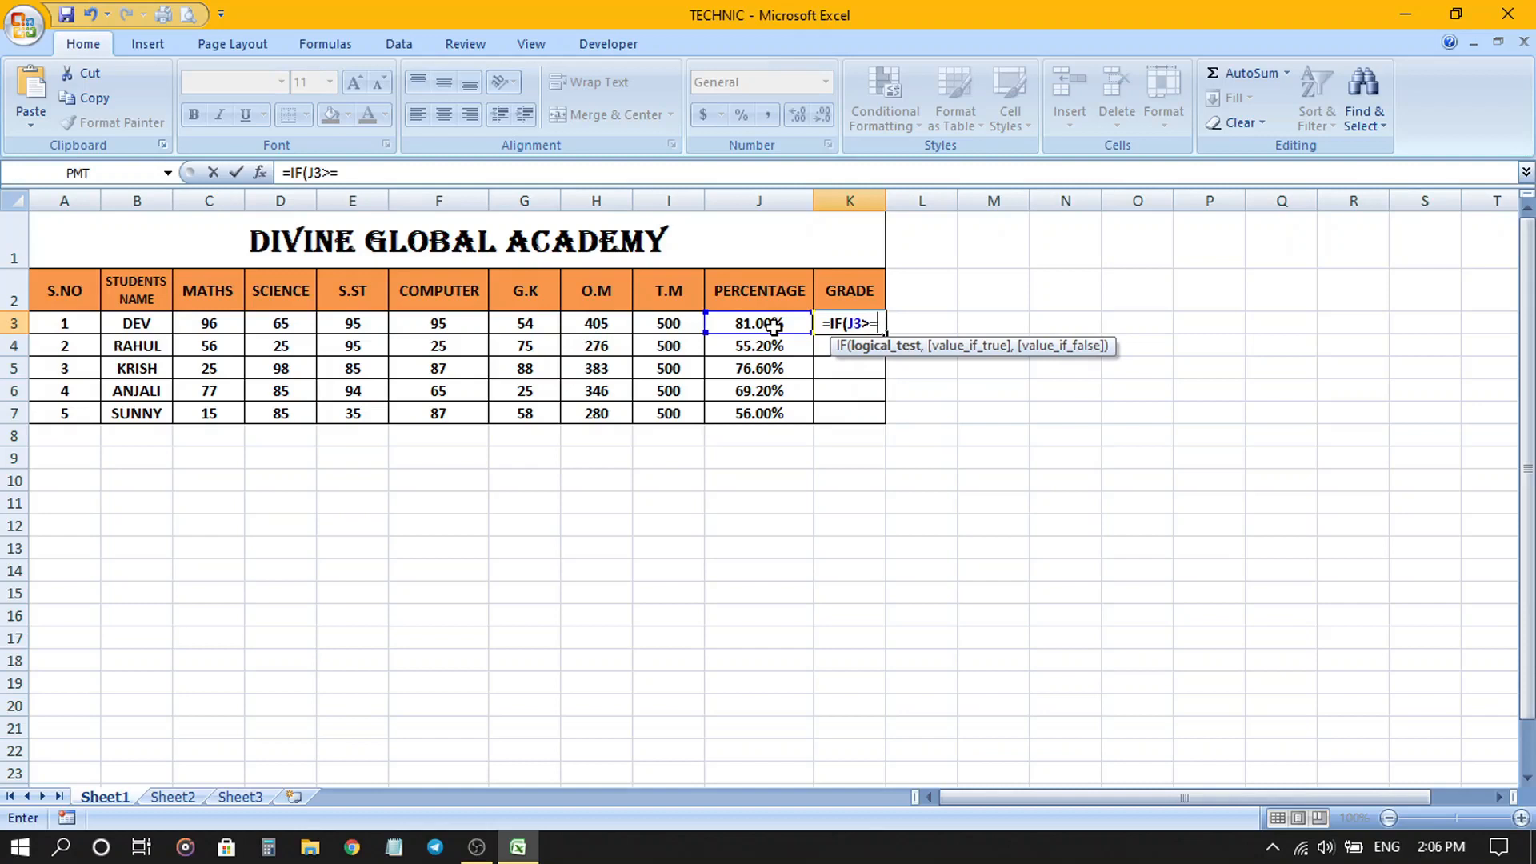
type("8")
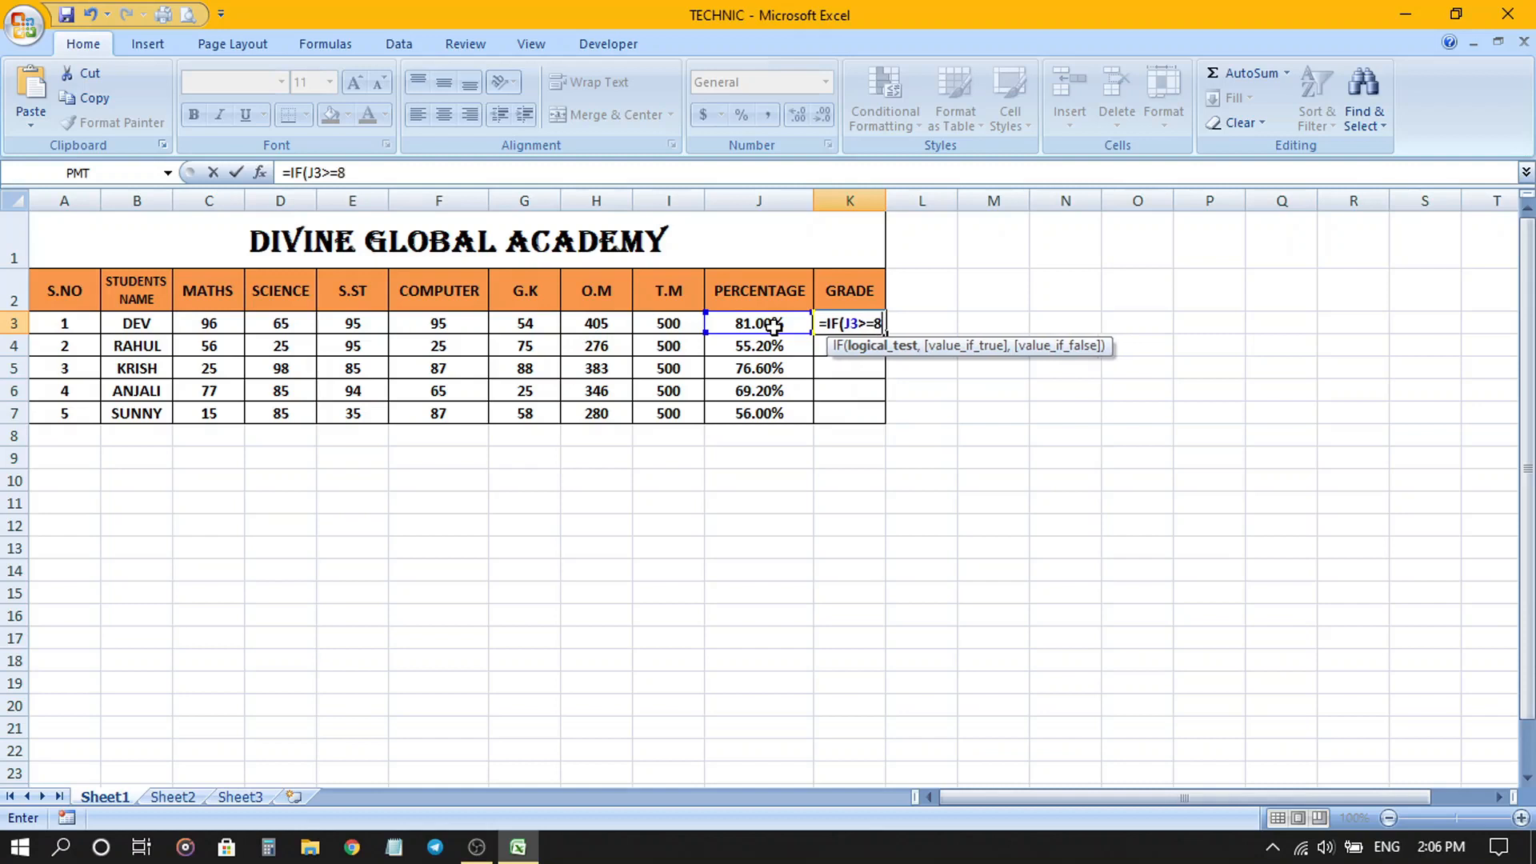
type("0")
type("%")
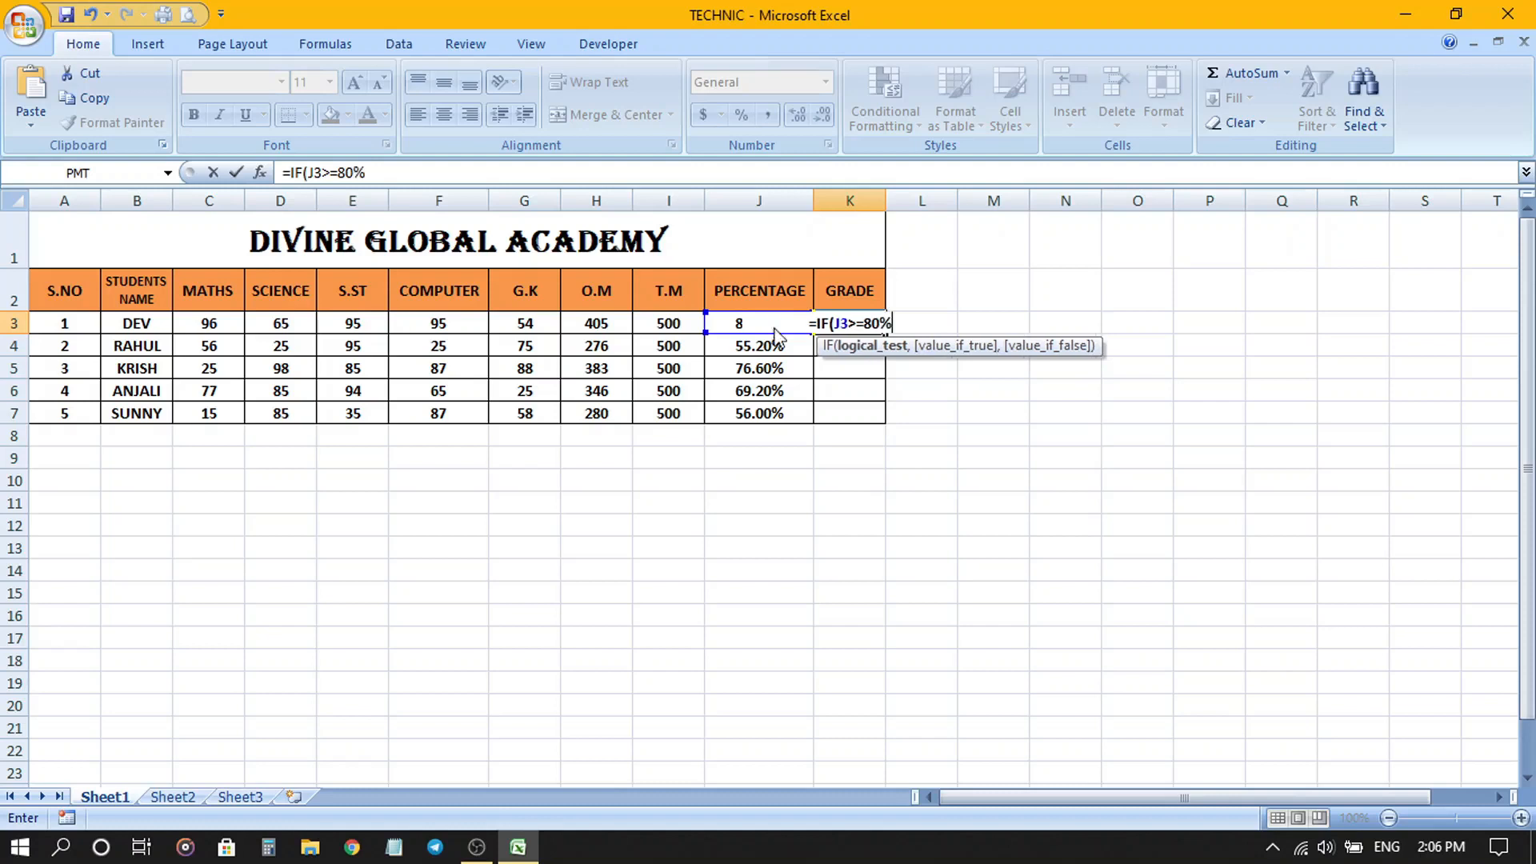
type(",")
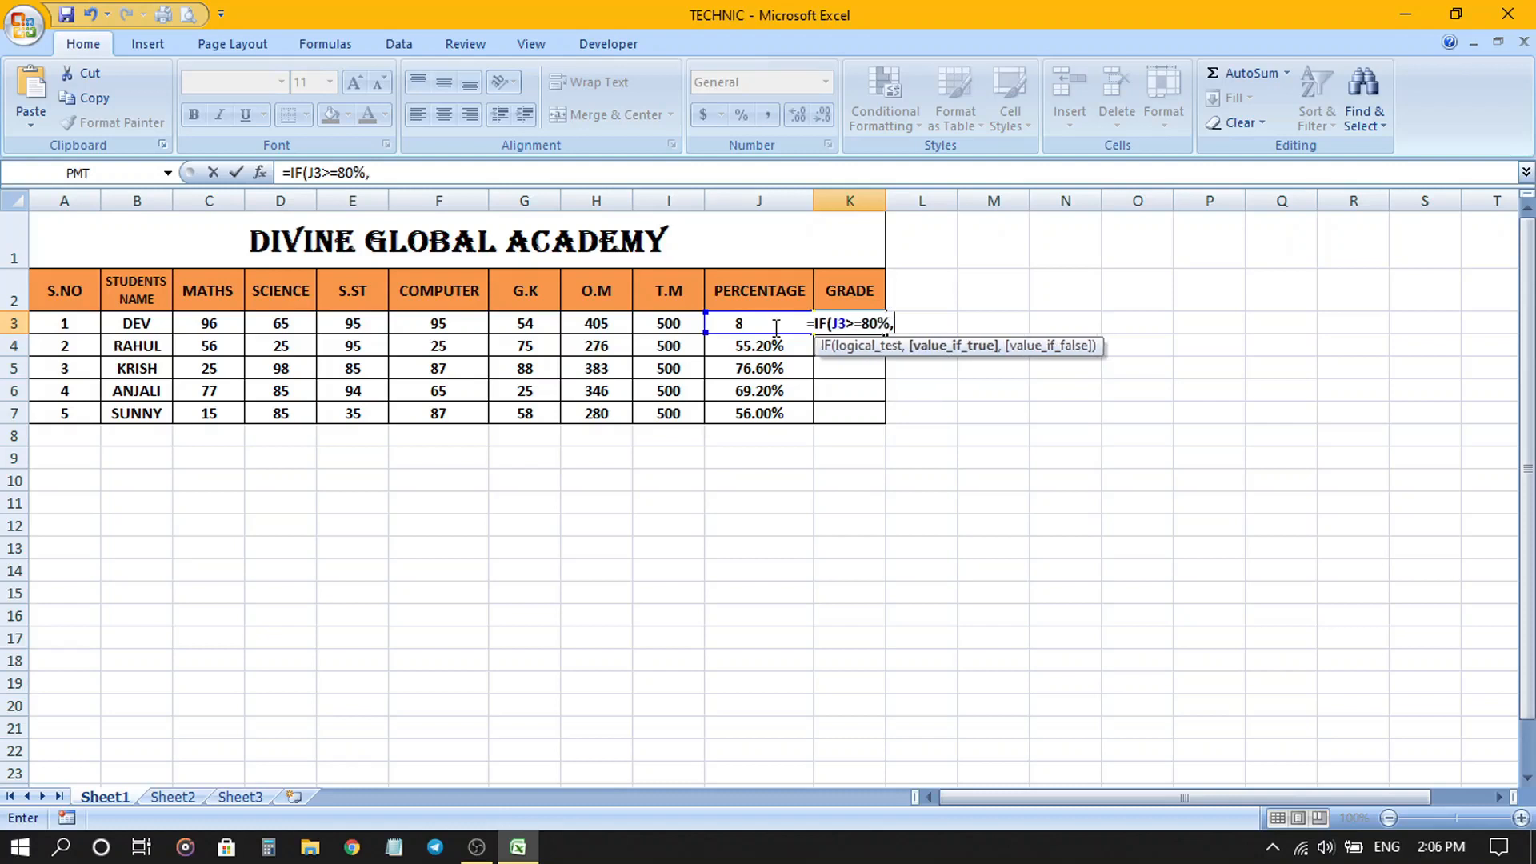
type("\"")
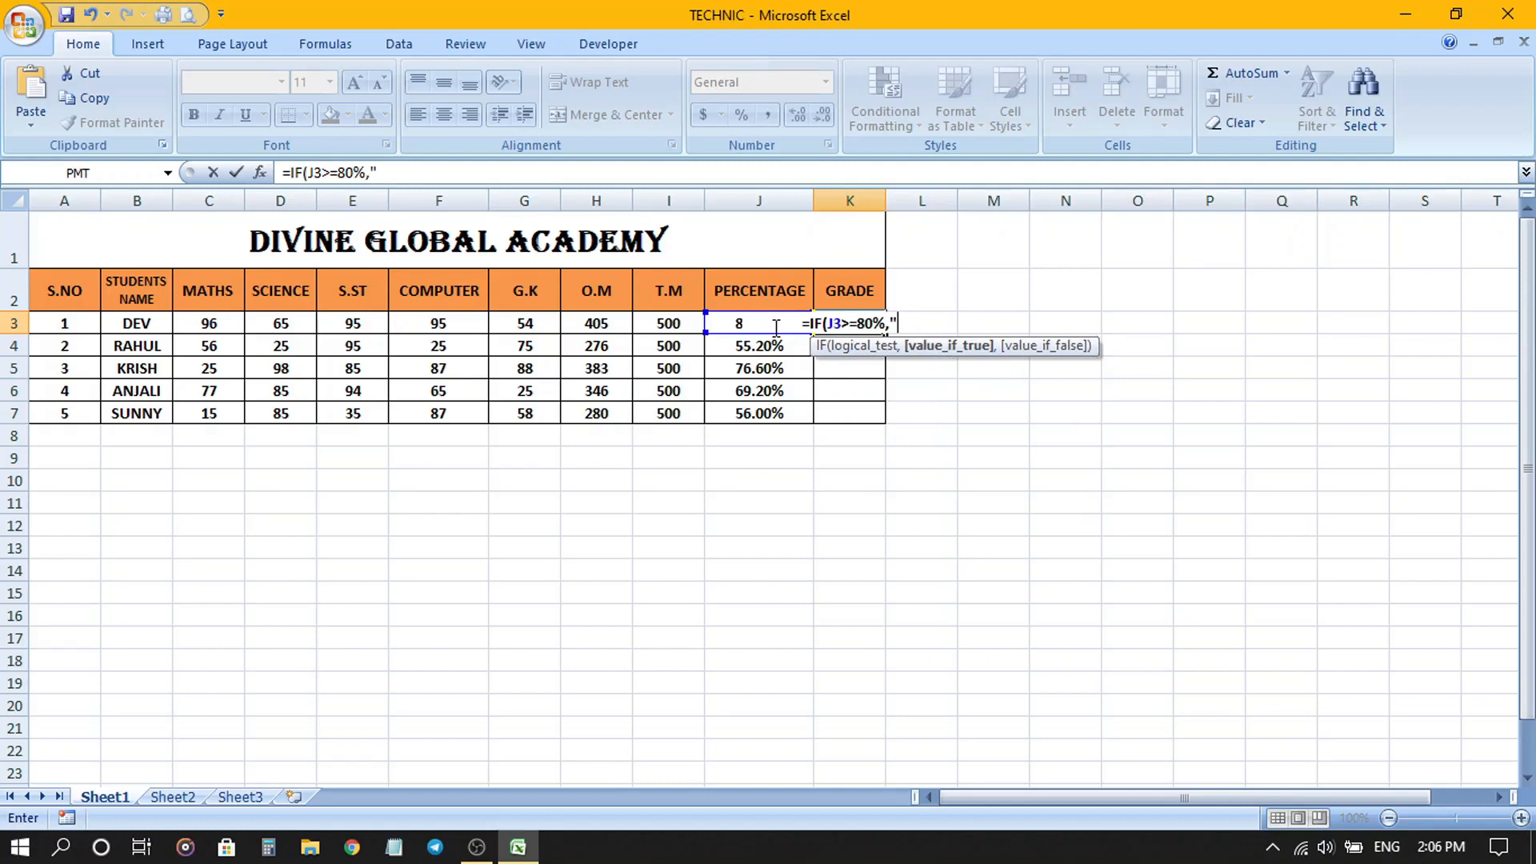
type("A")
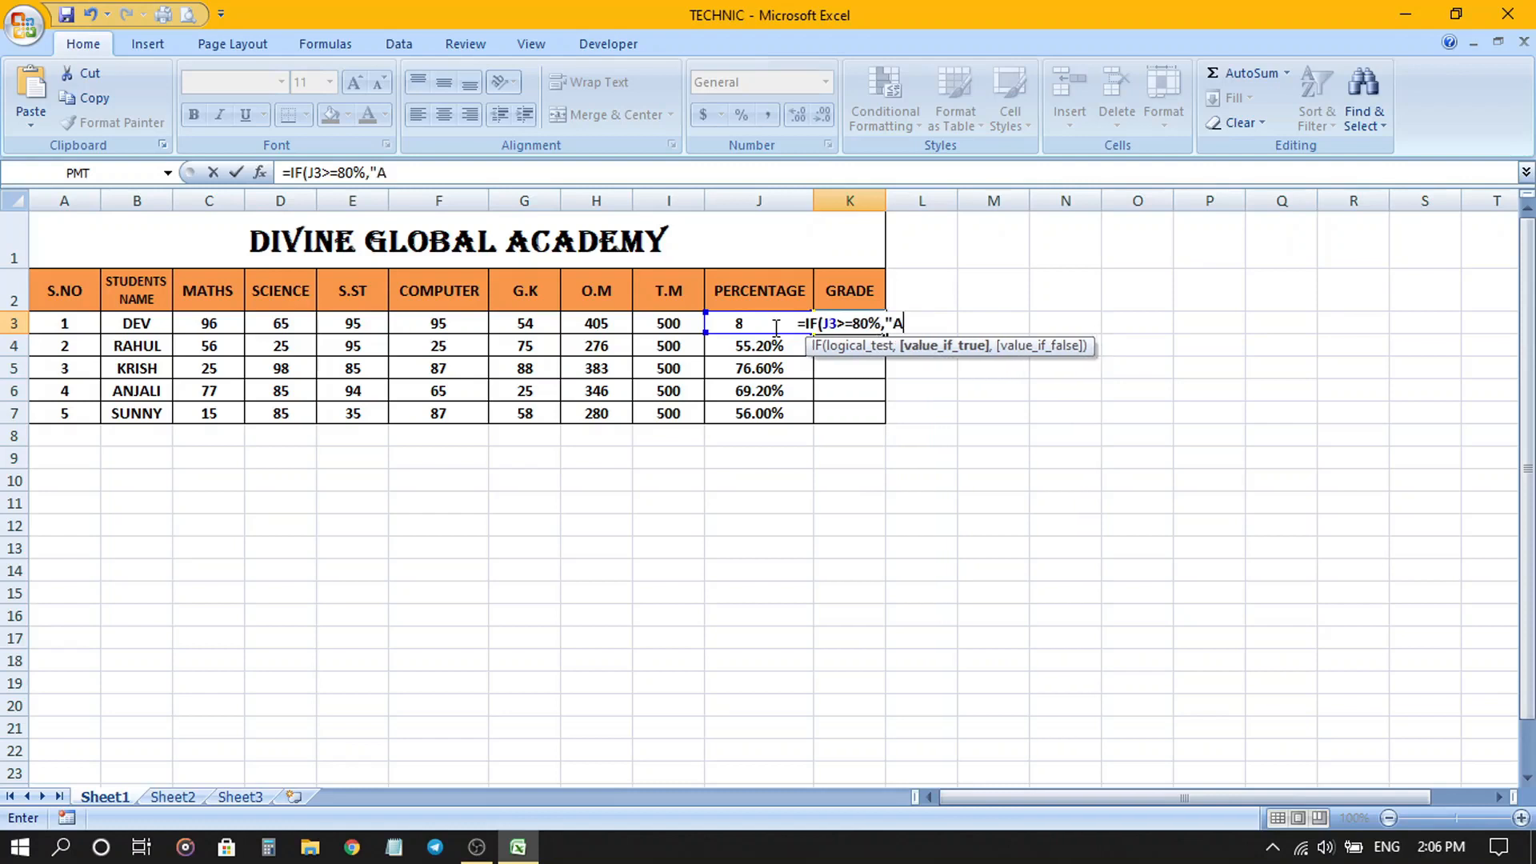
type("\",")
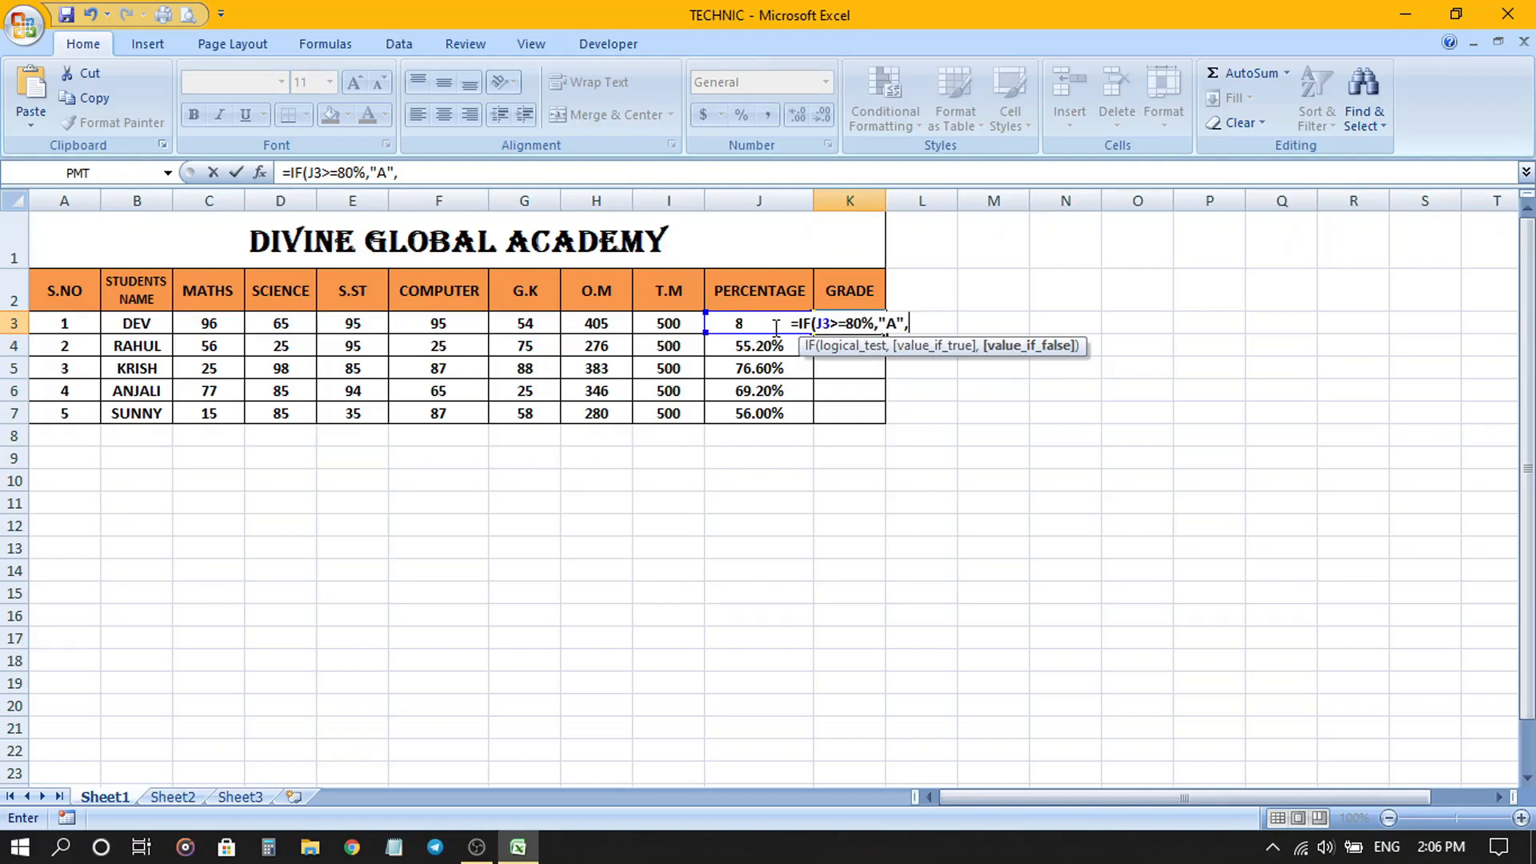
- Continue the K3 grade formula with a nested IF(J3>65%,"B" so that percentages above 65% give grade B
type("IF")
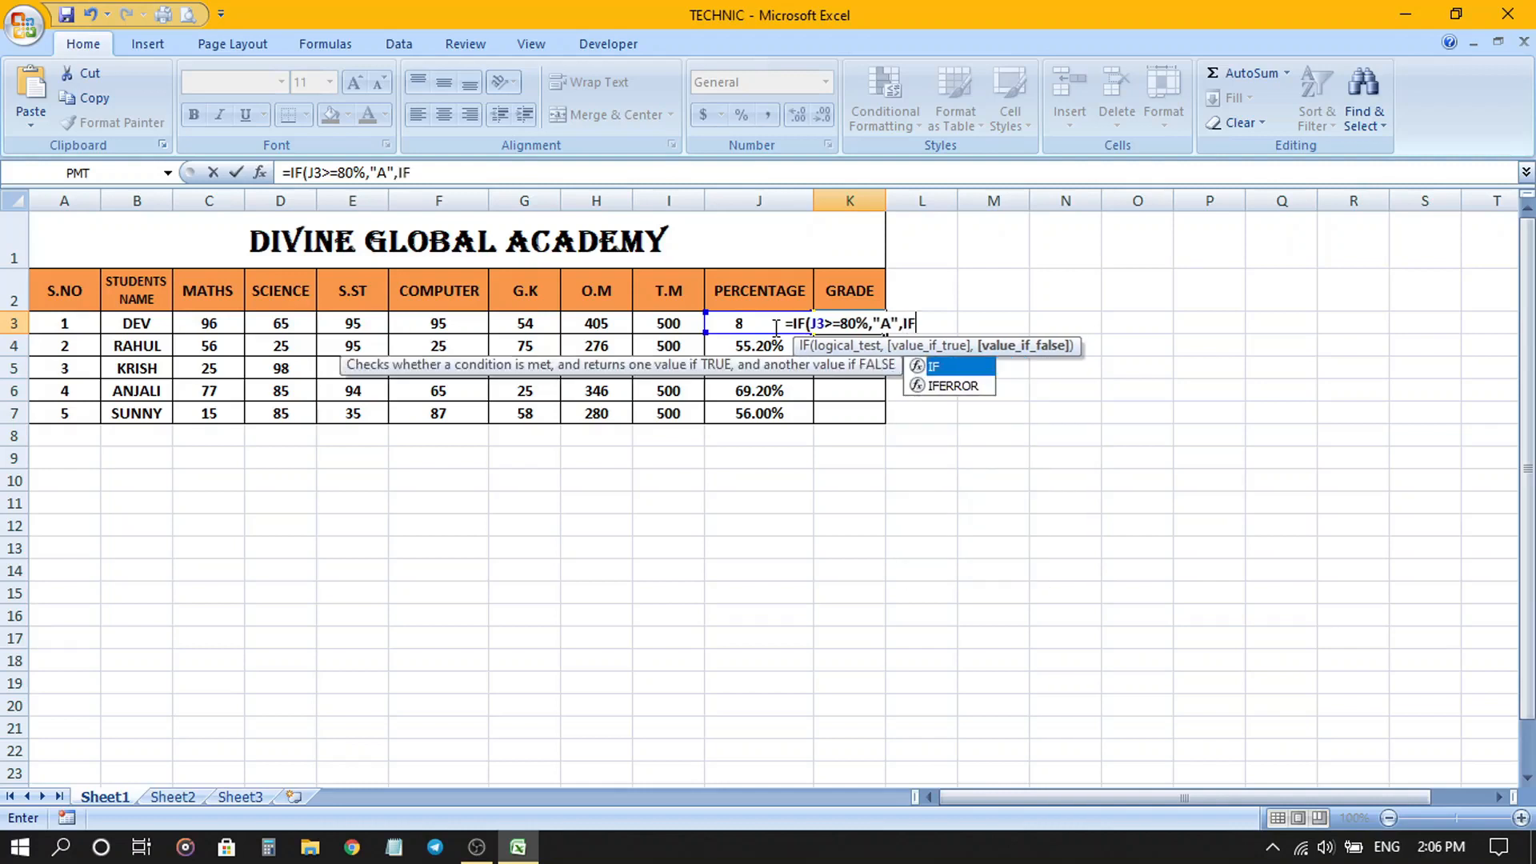
type("(")
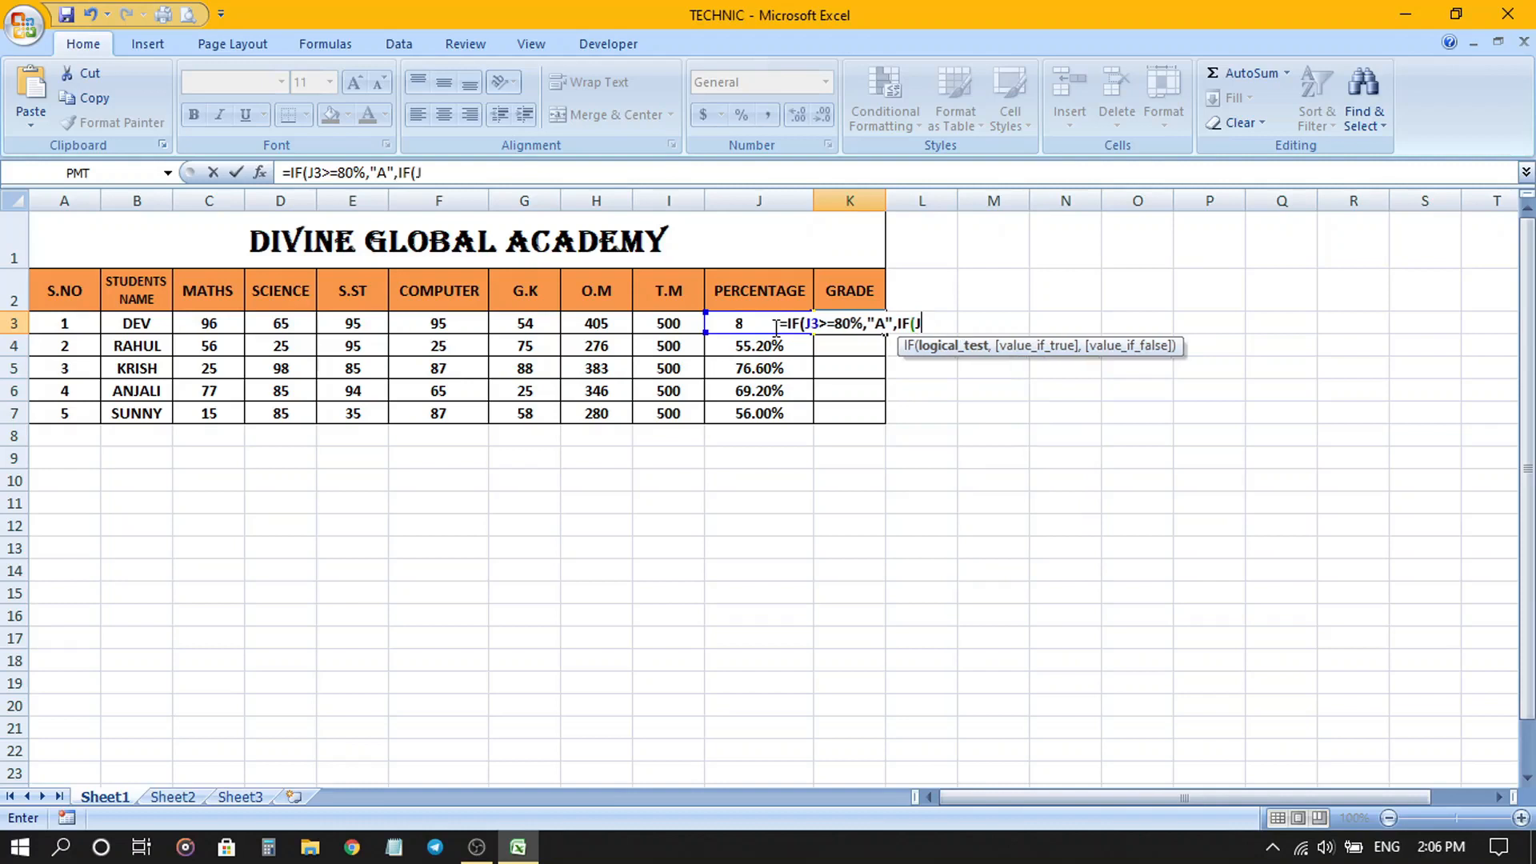
type("J3")
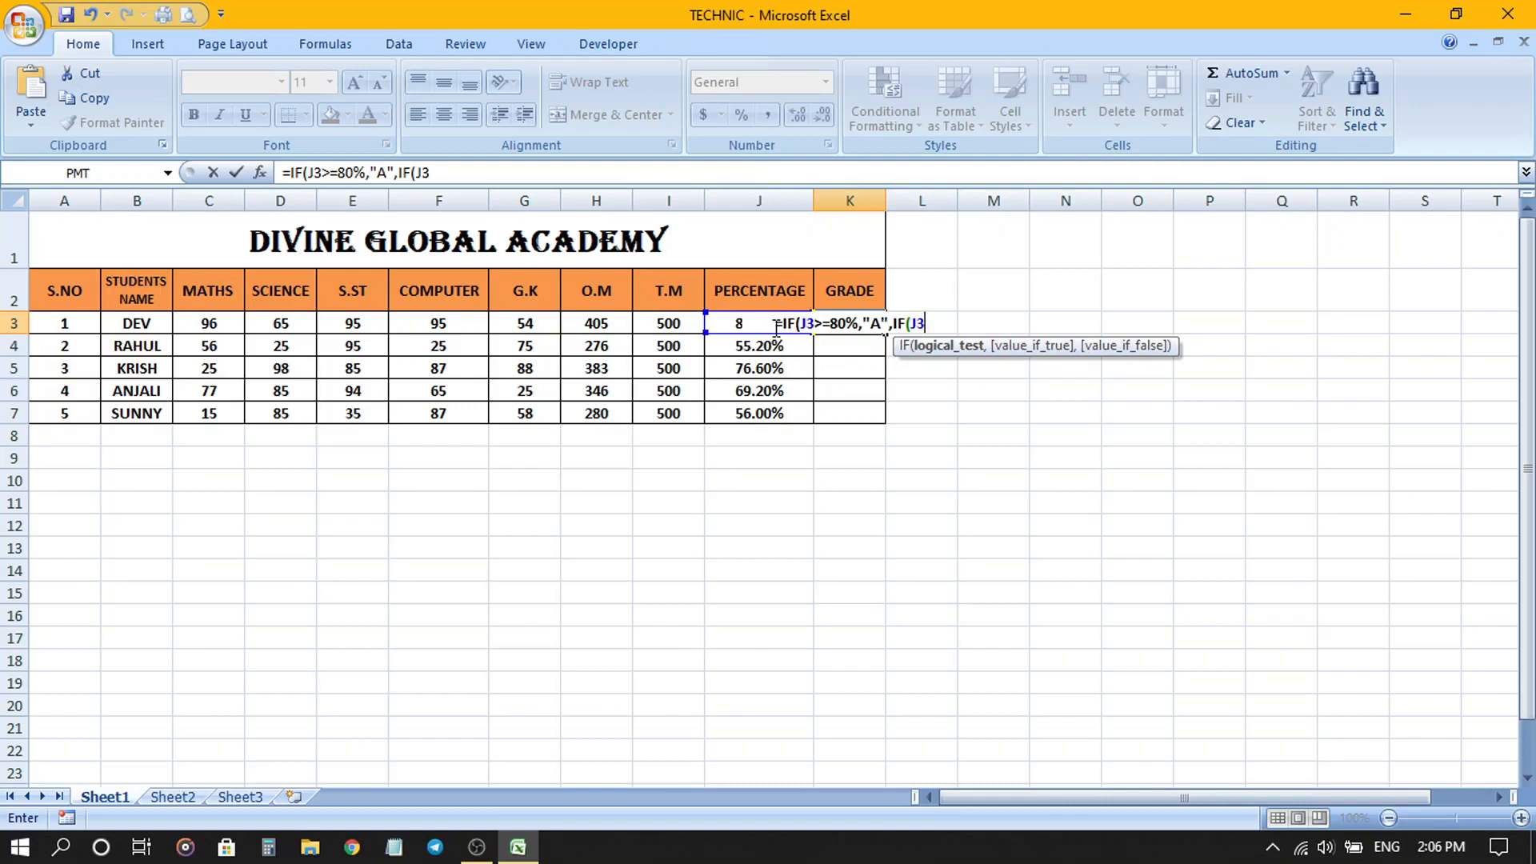
type(">")
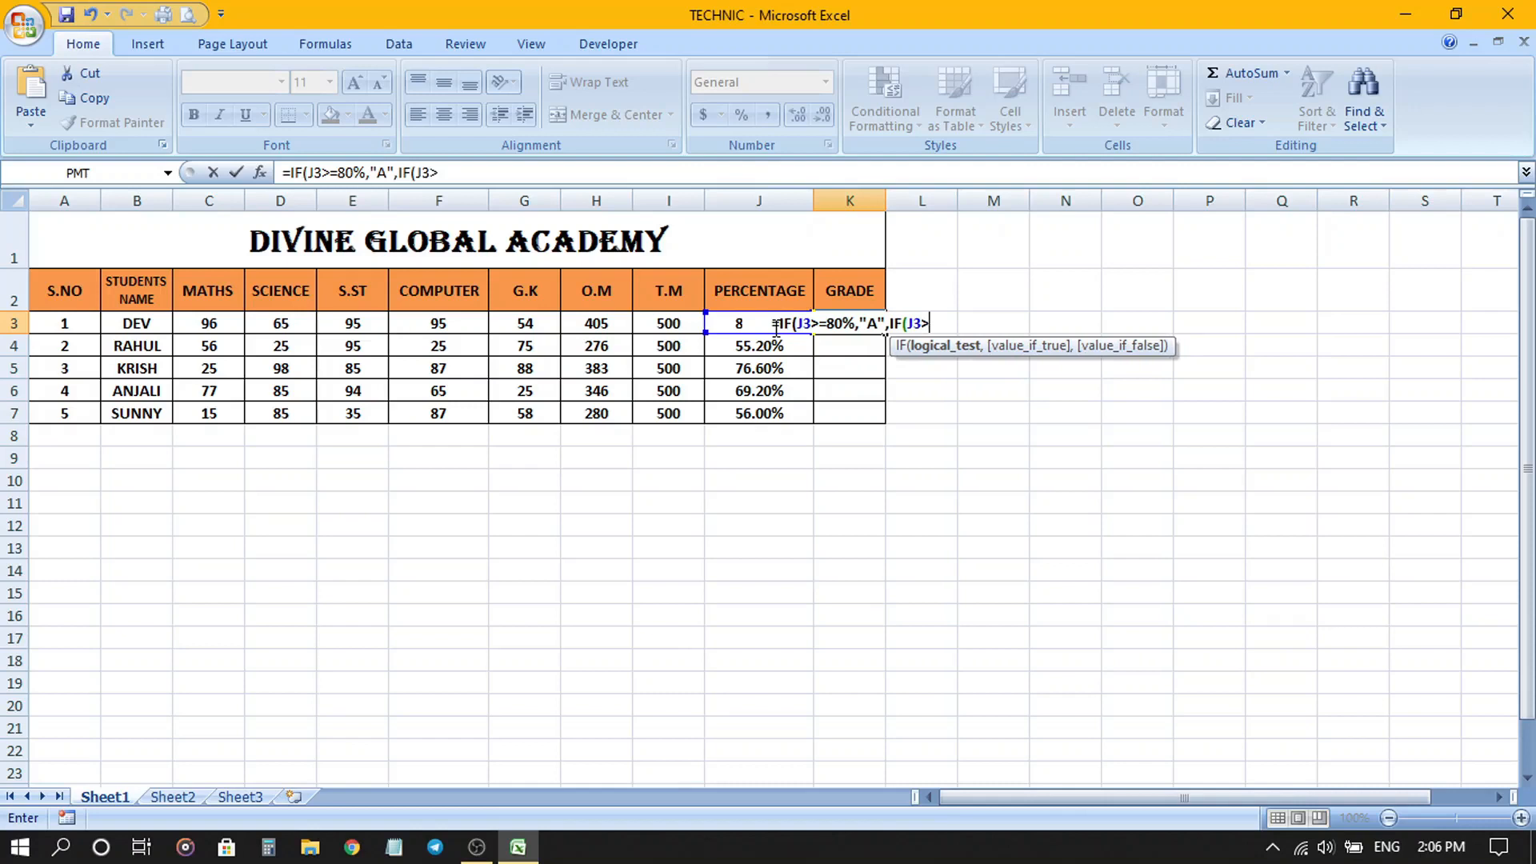
type("65")
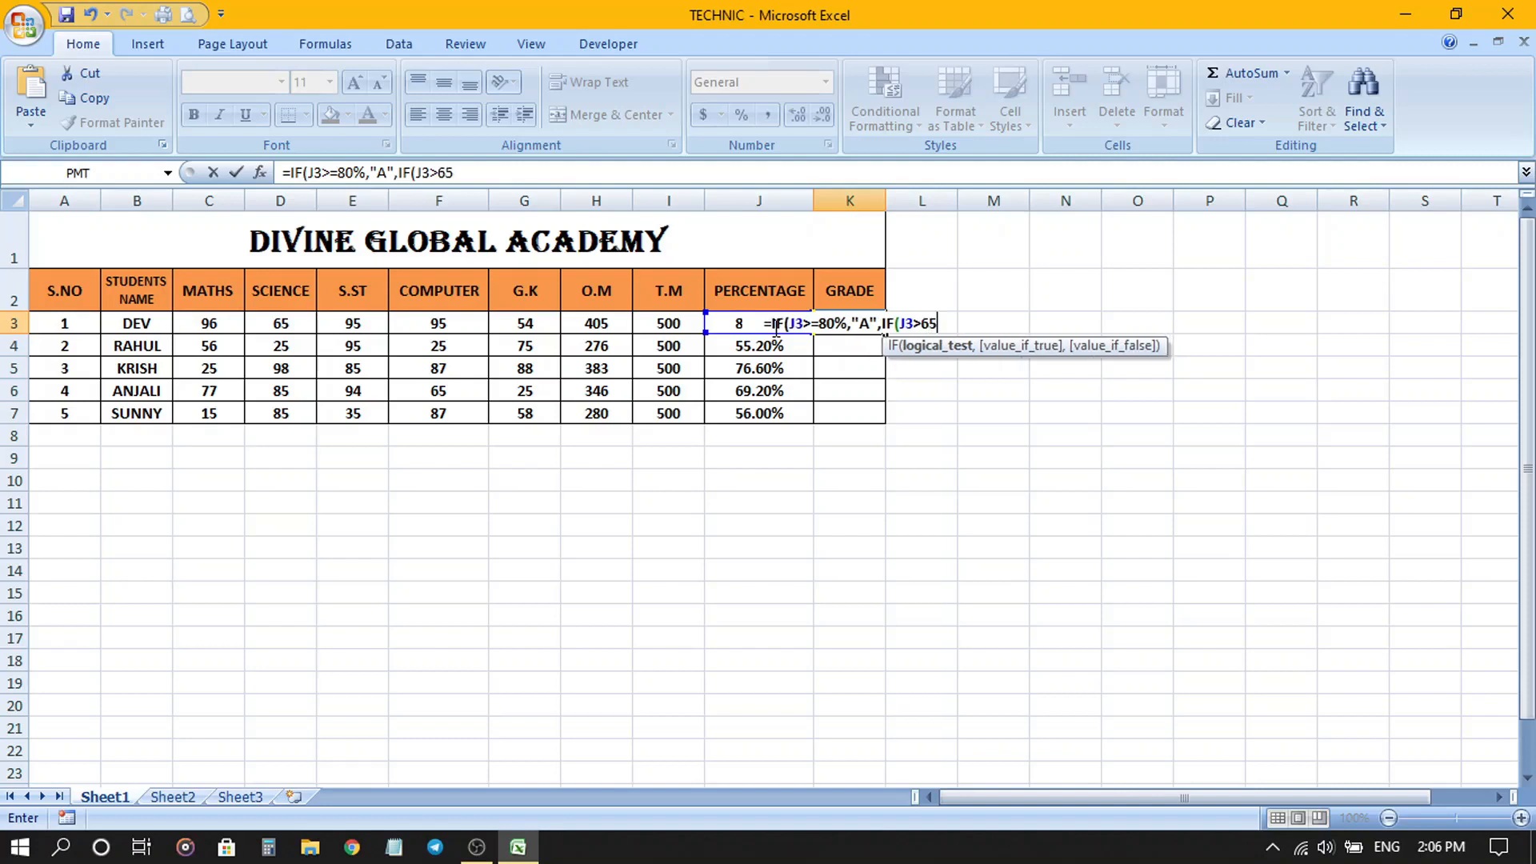
type("%")
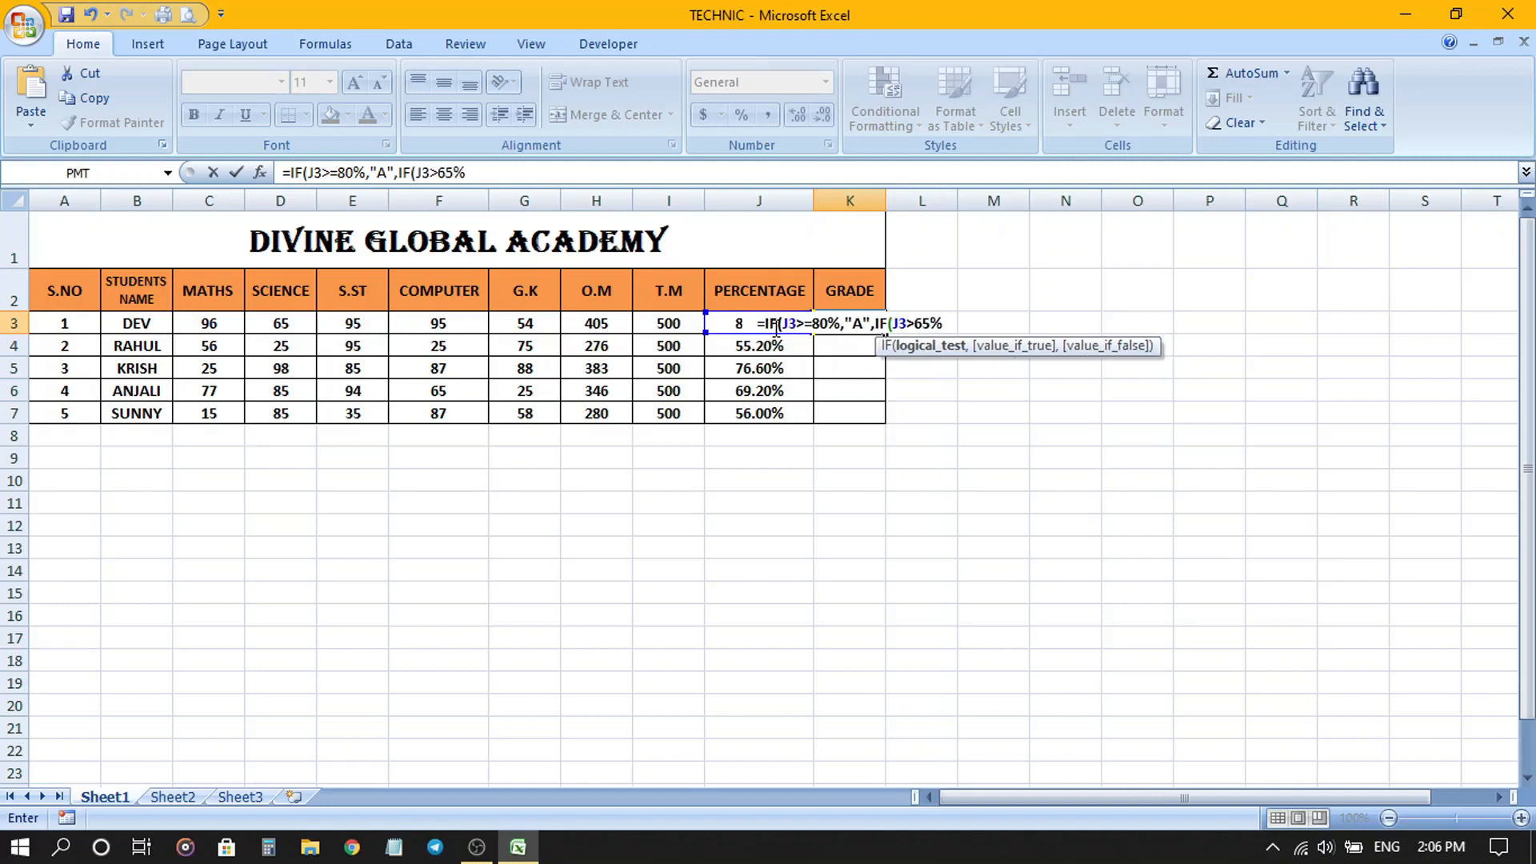
type(",\"")
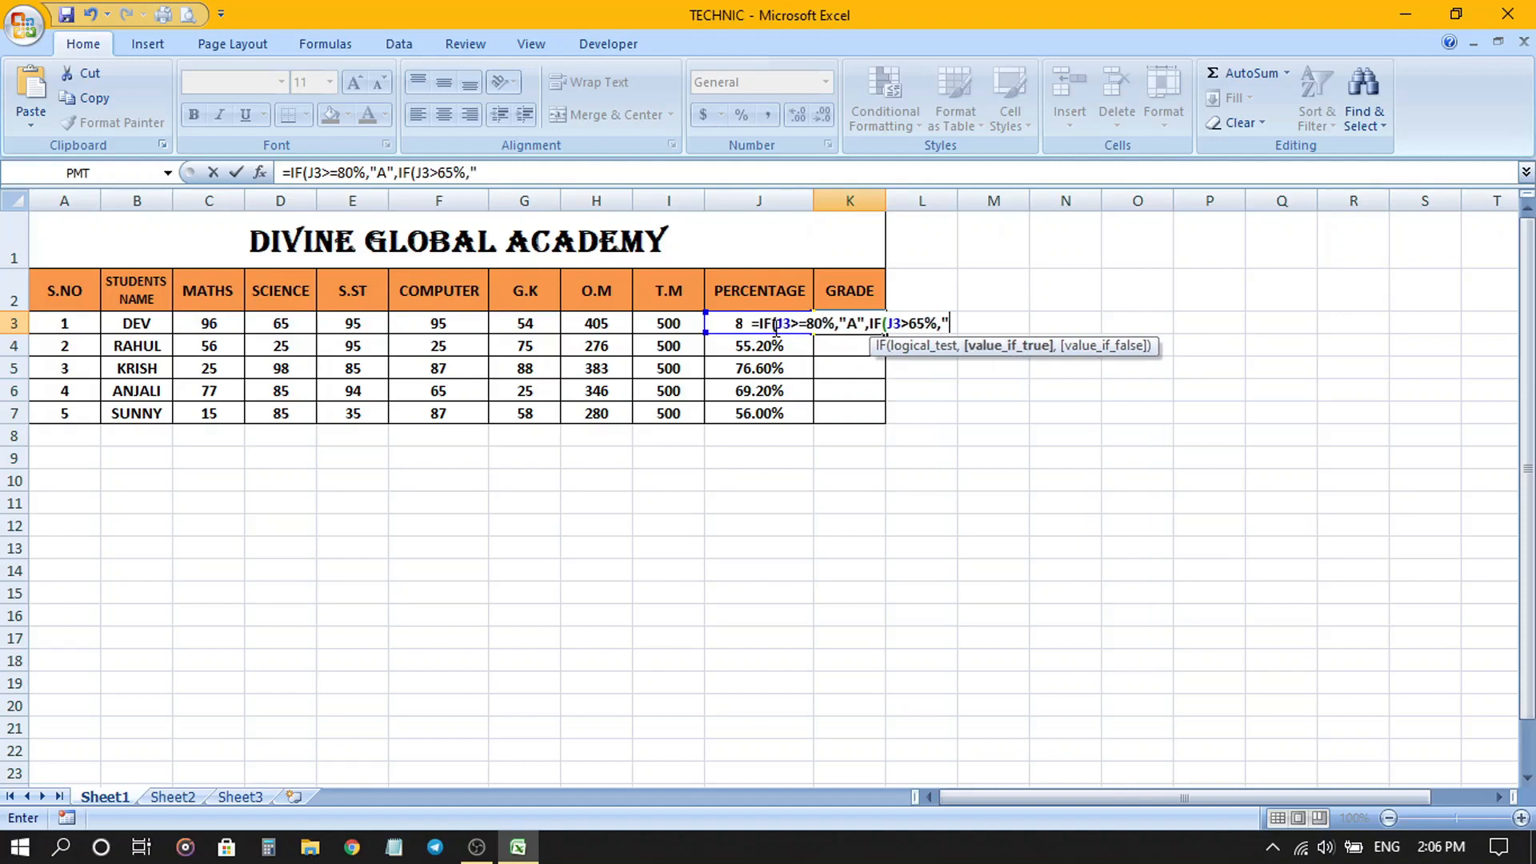
type("B\"")
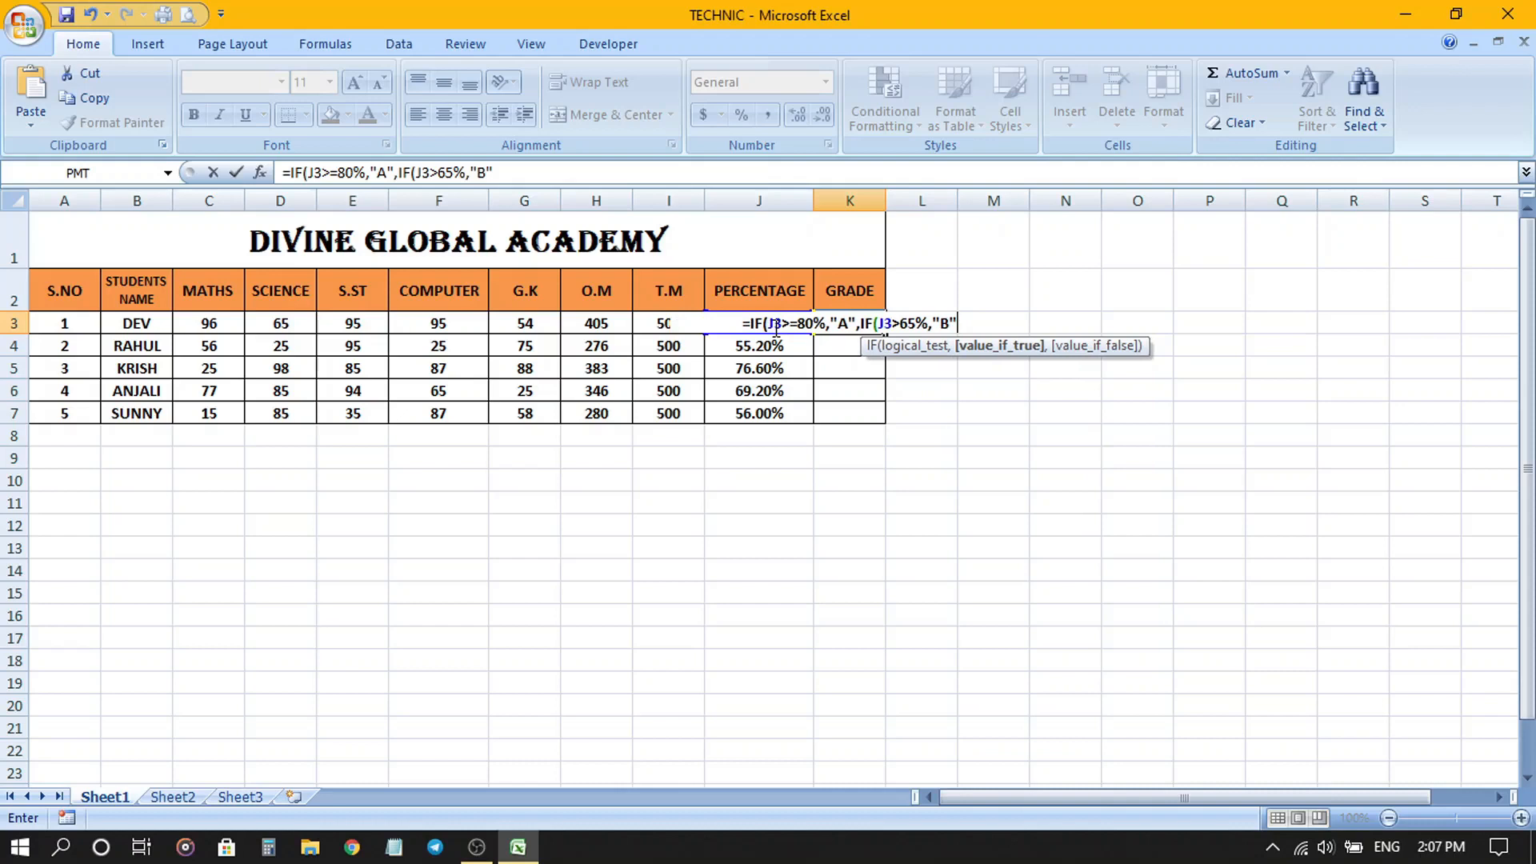
- Add a third nested condition ,IF(J3<33%,"FAIL" to the K3 formula so that percentages below 33% give FAIL
type(",IF")
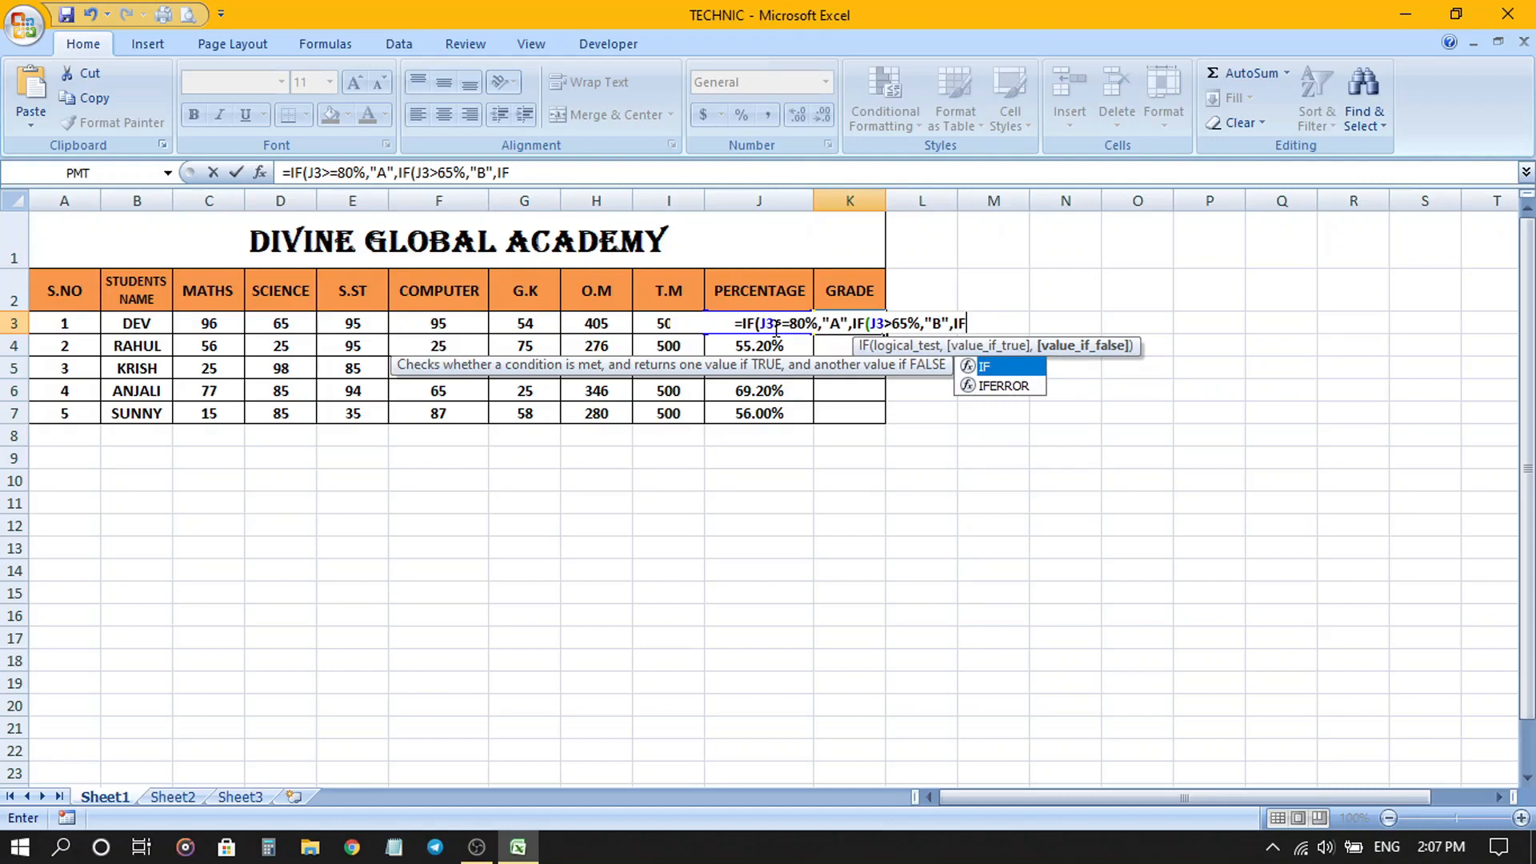
type("(")
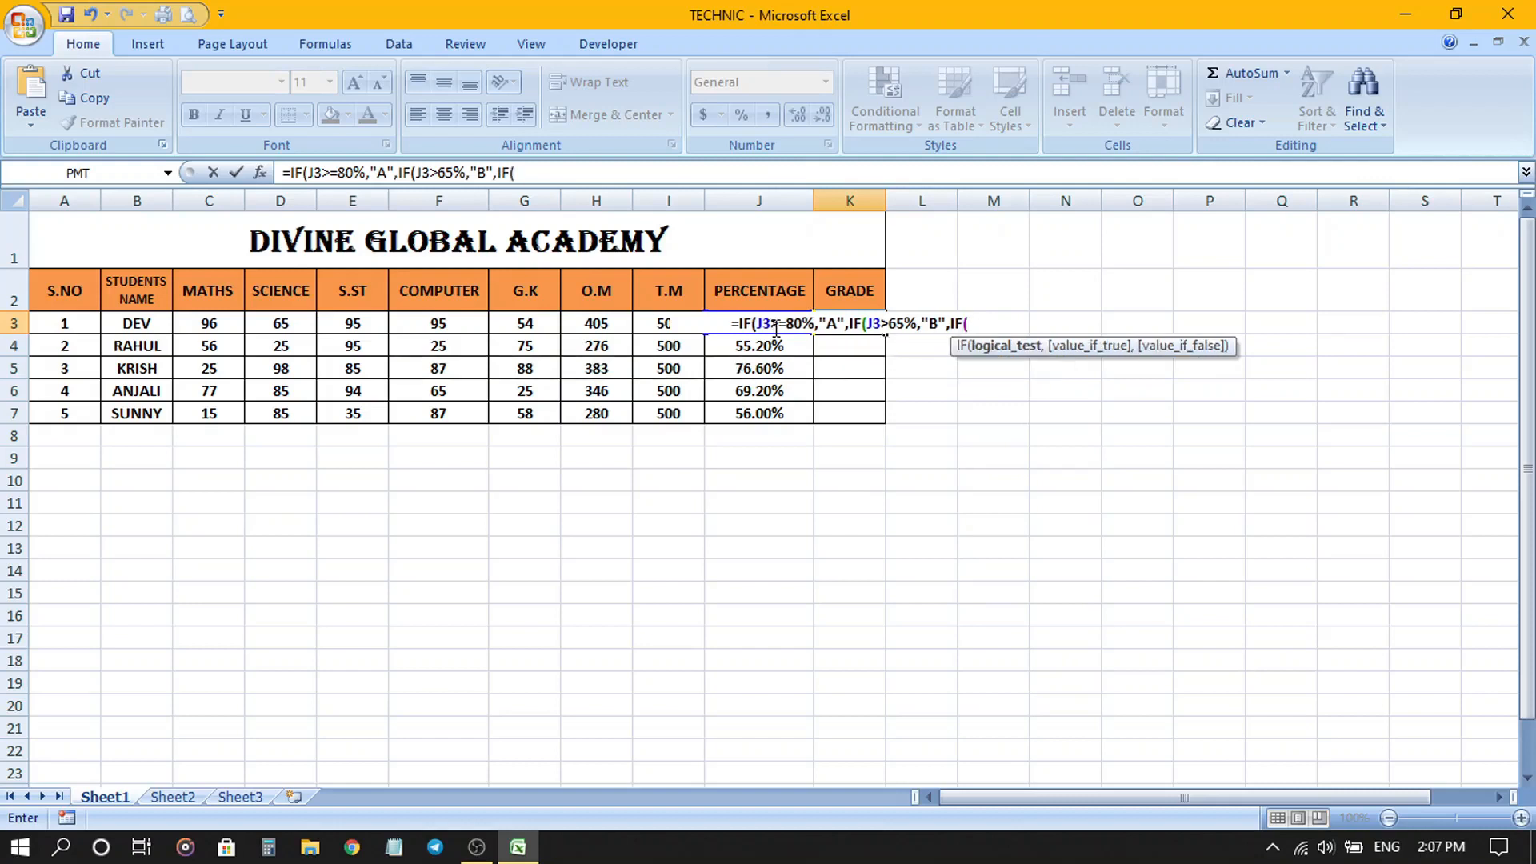
type("J3")
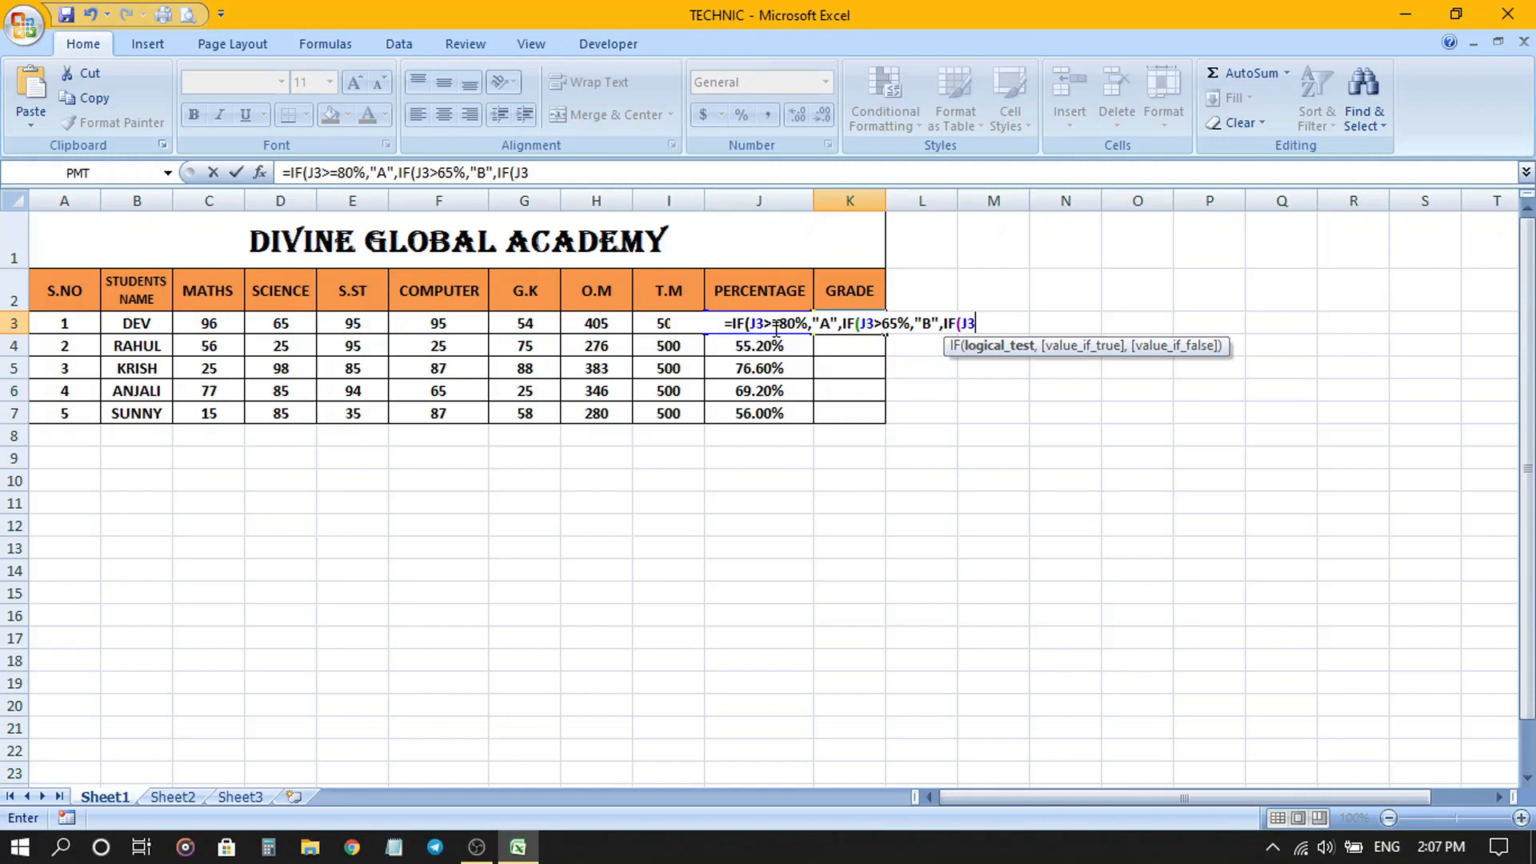
type("<")
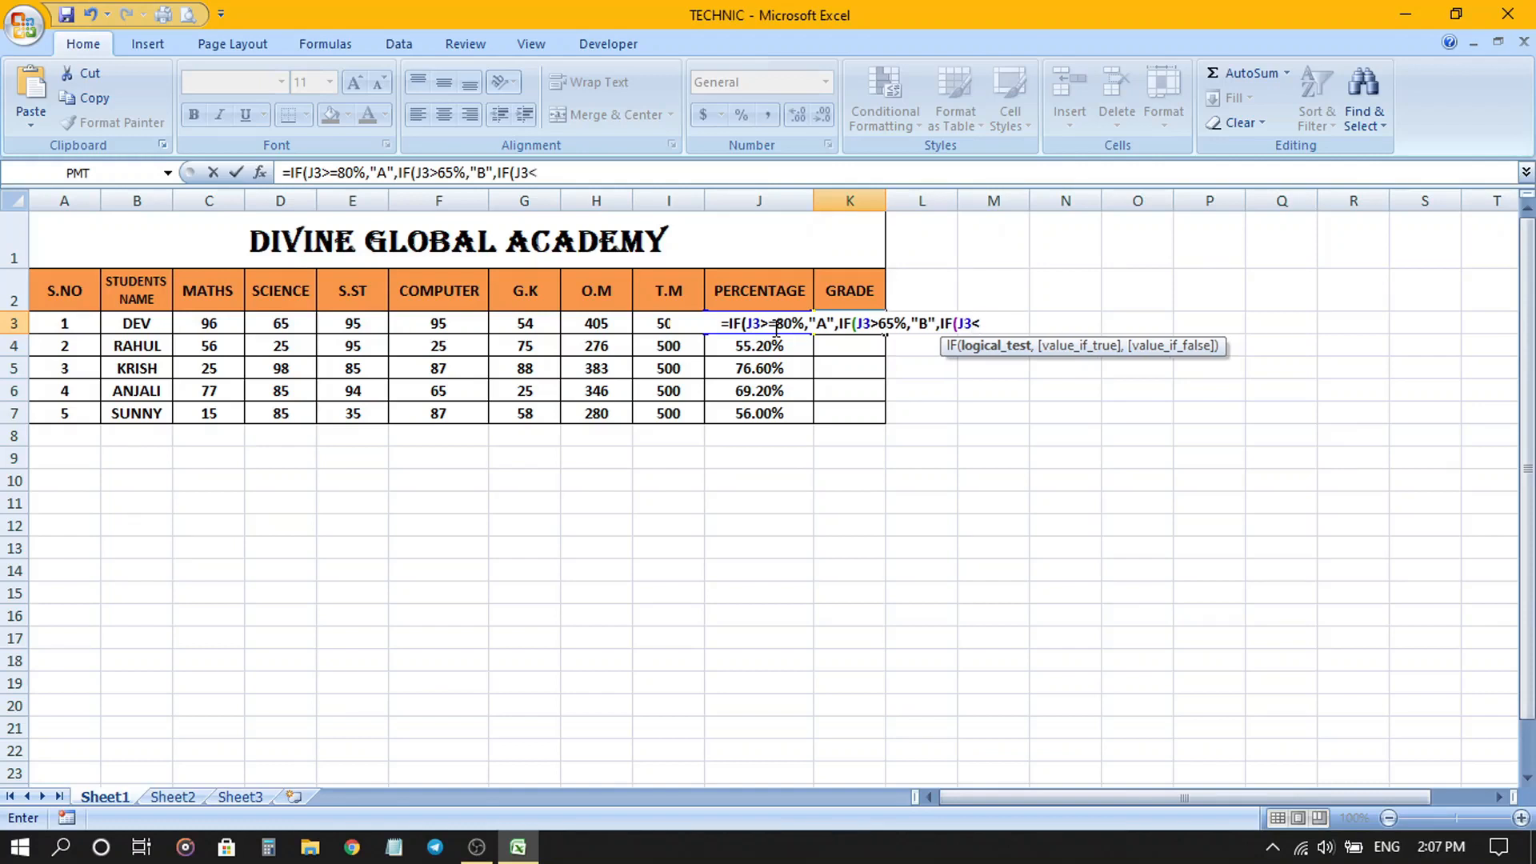
type("33")
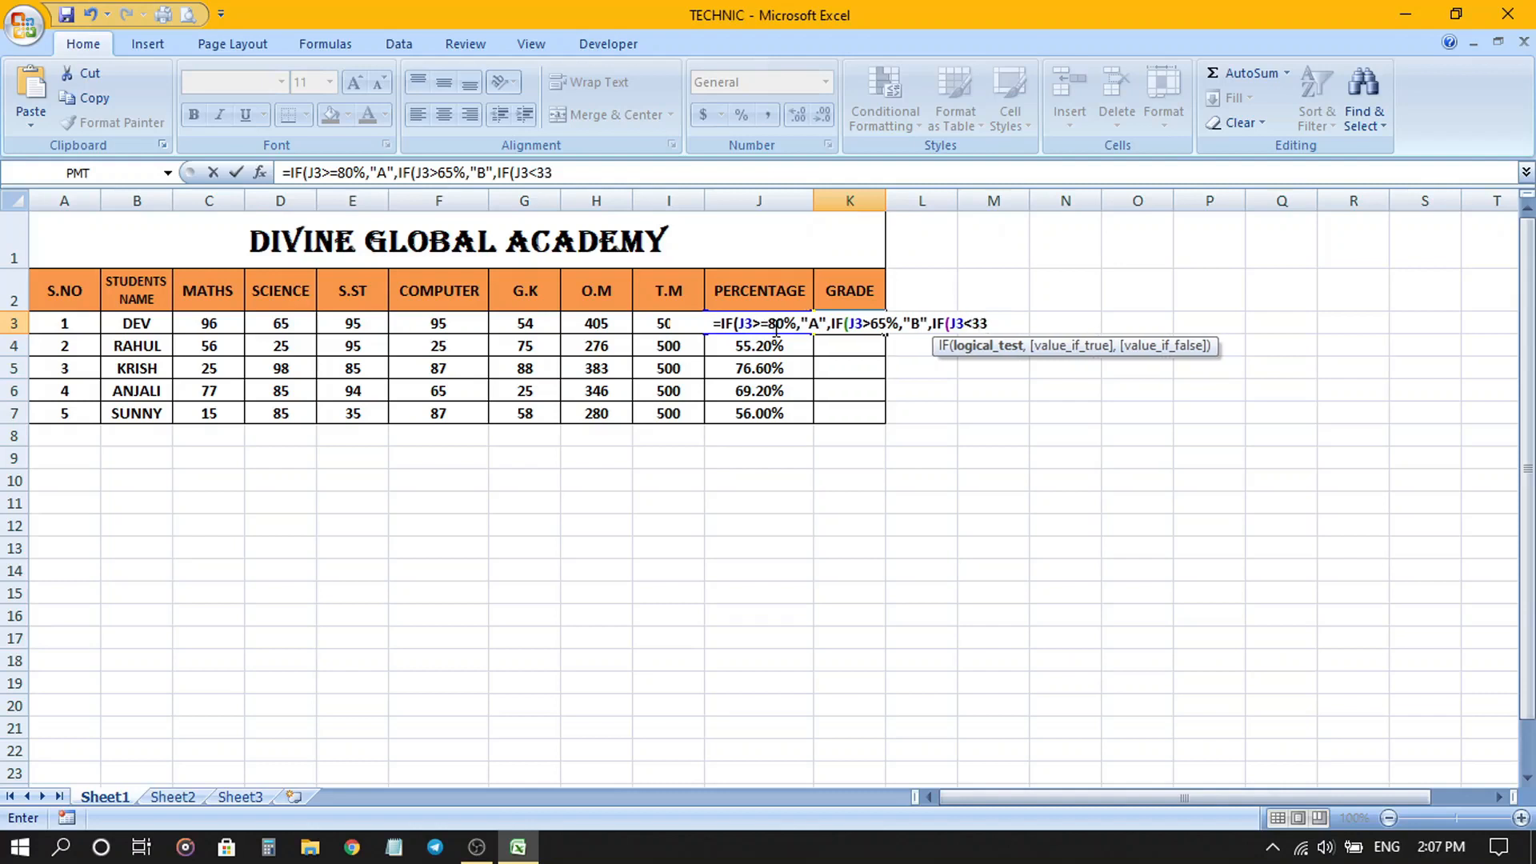
type("%,")
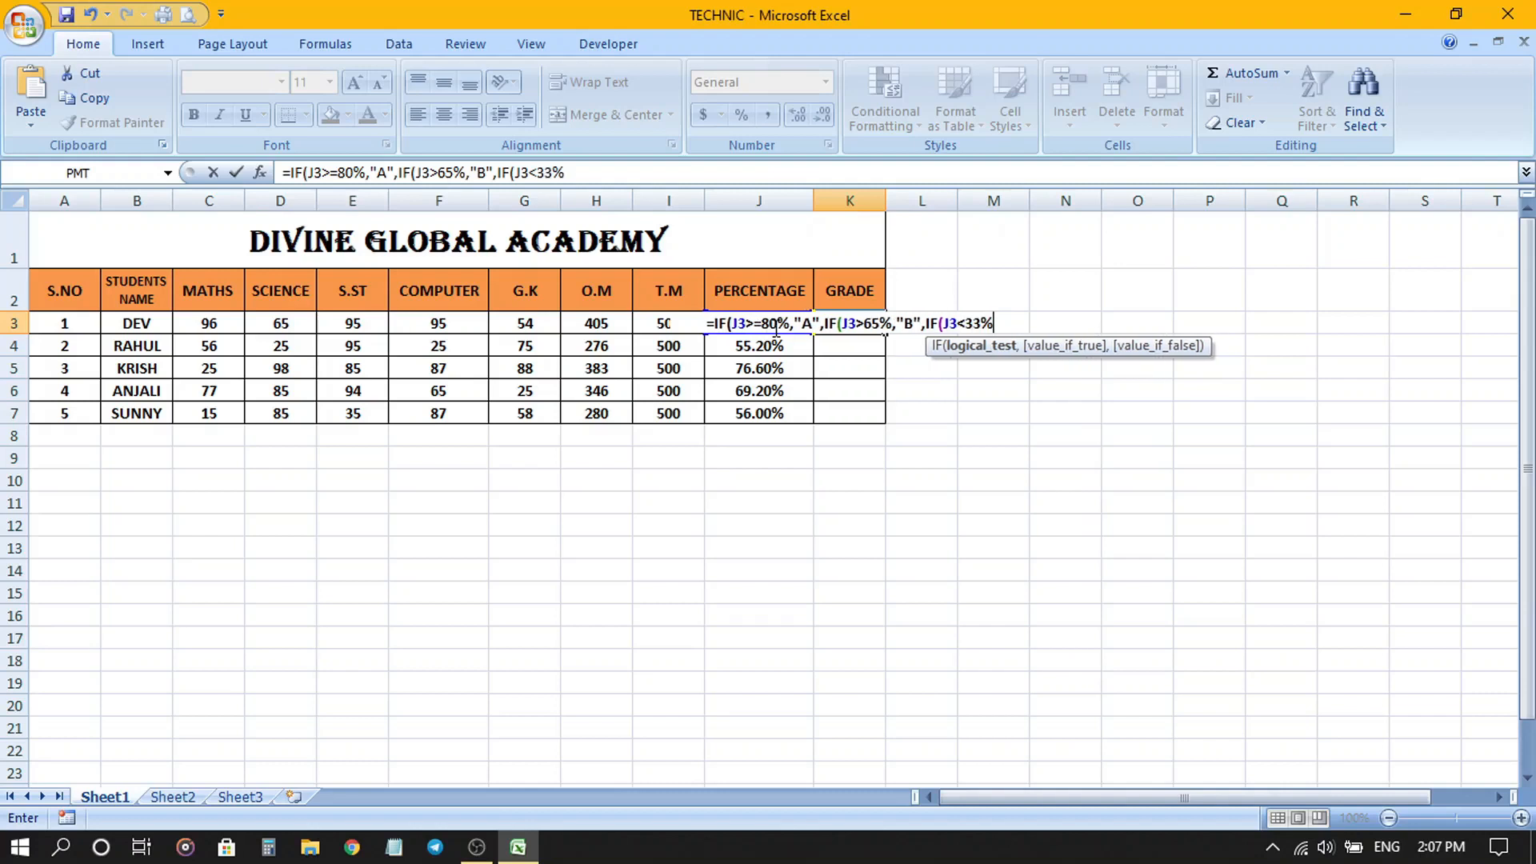
type("\"")
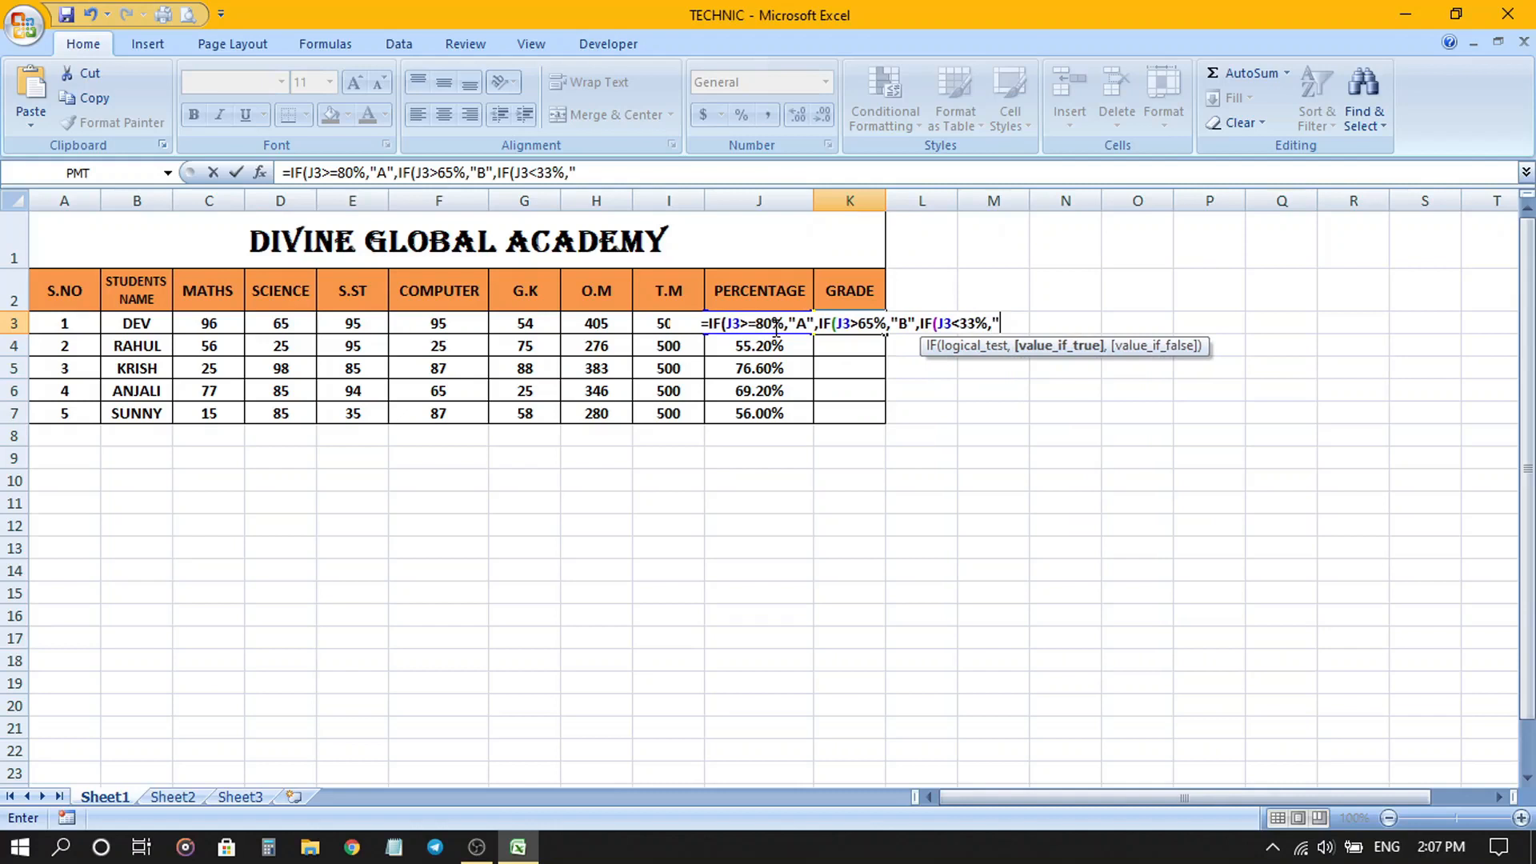
type("FAIL")
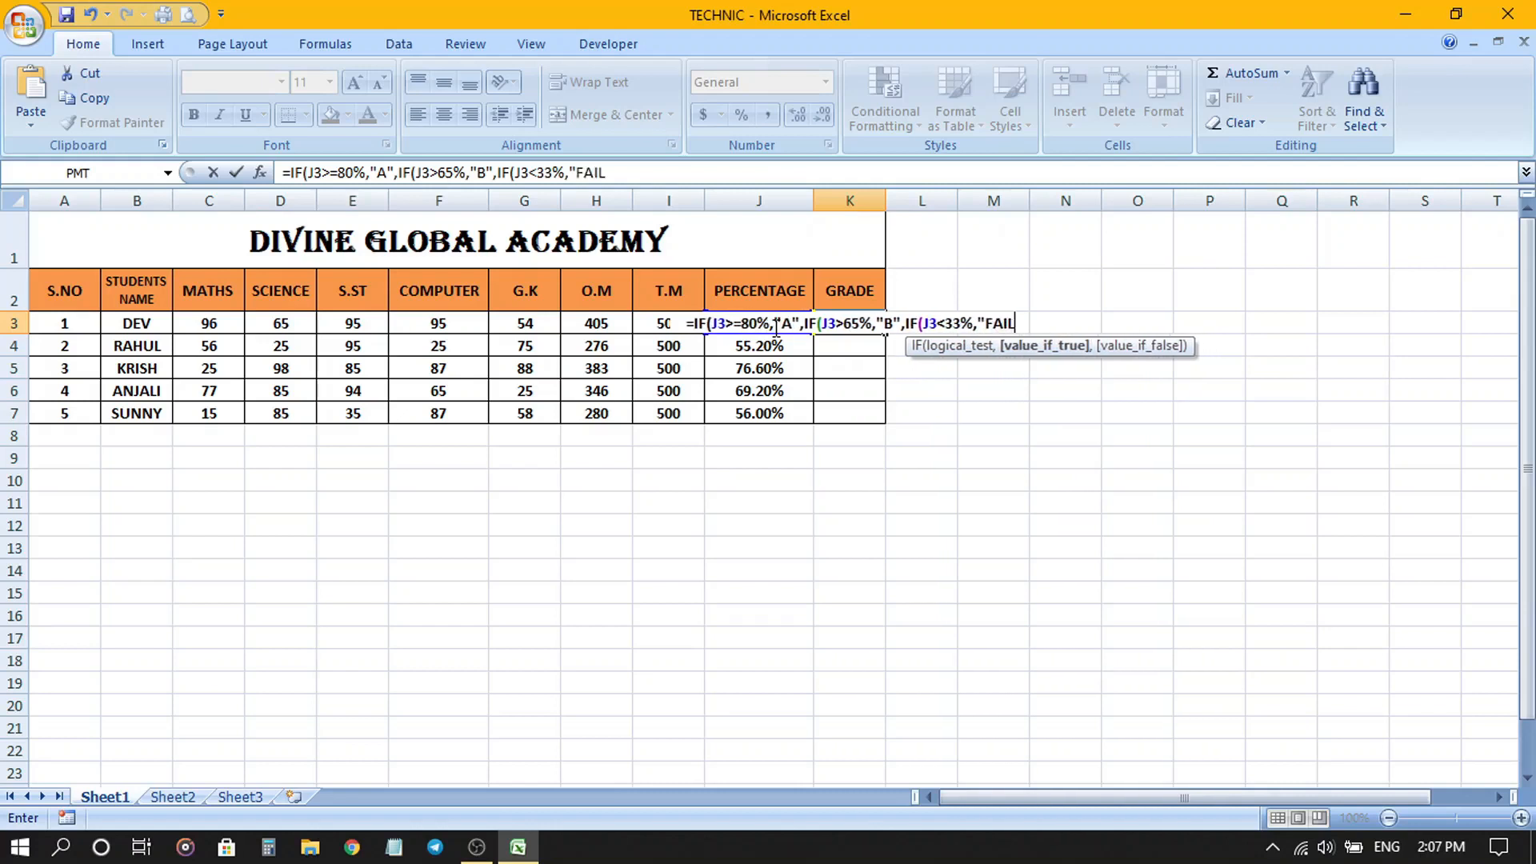
type("\"")
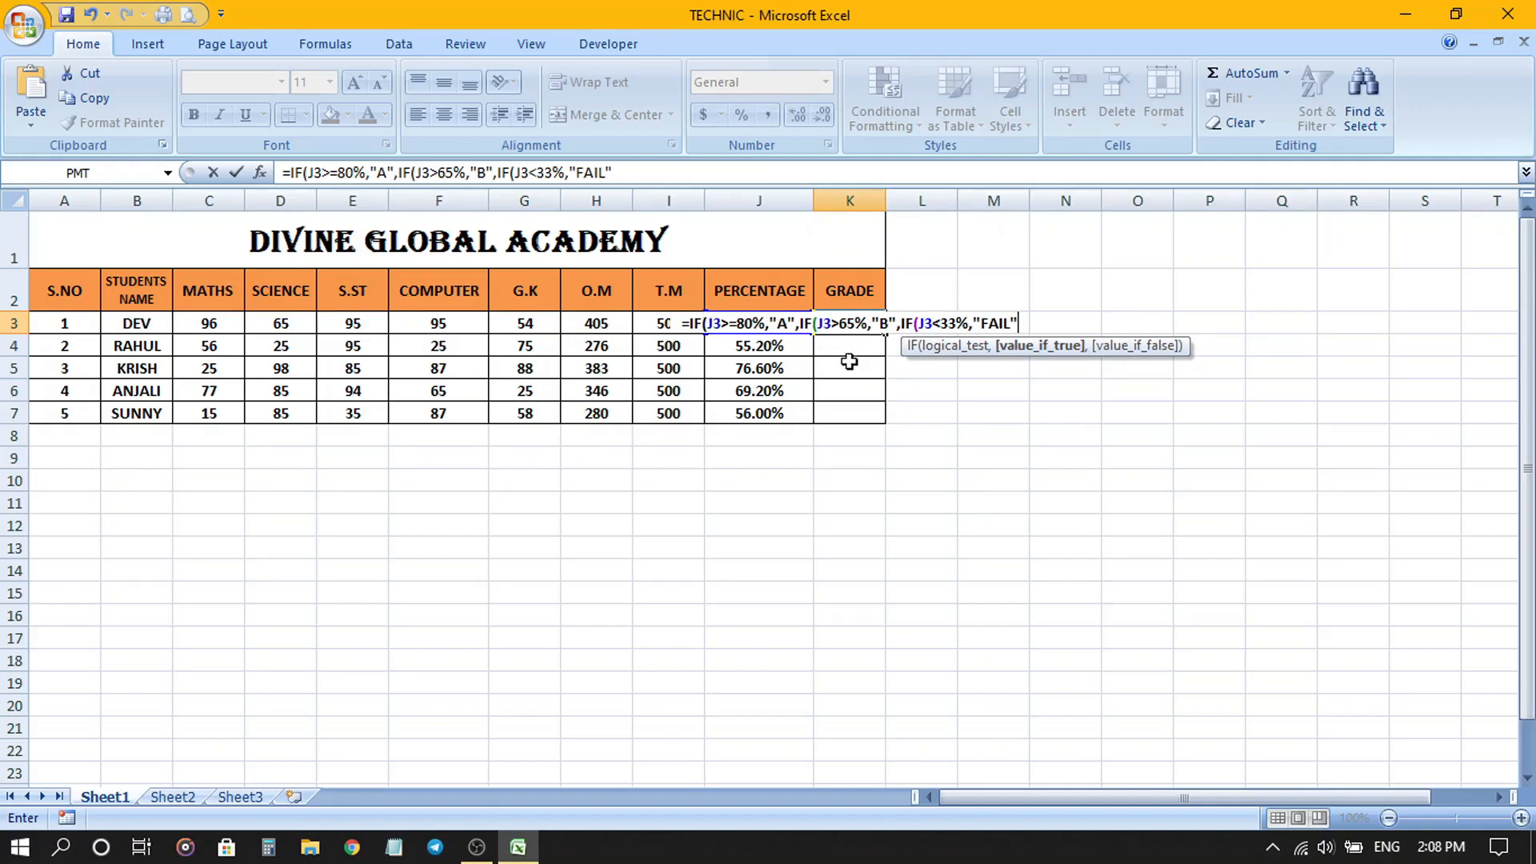
- Close the K3 grade formula with three parentheses, enter it, and fill it down through K7
type("))")
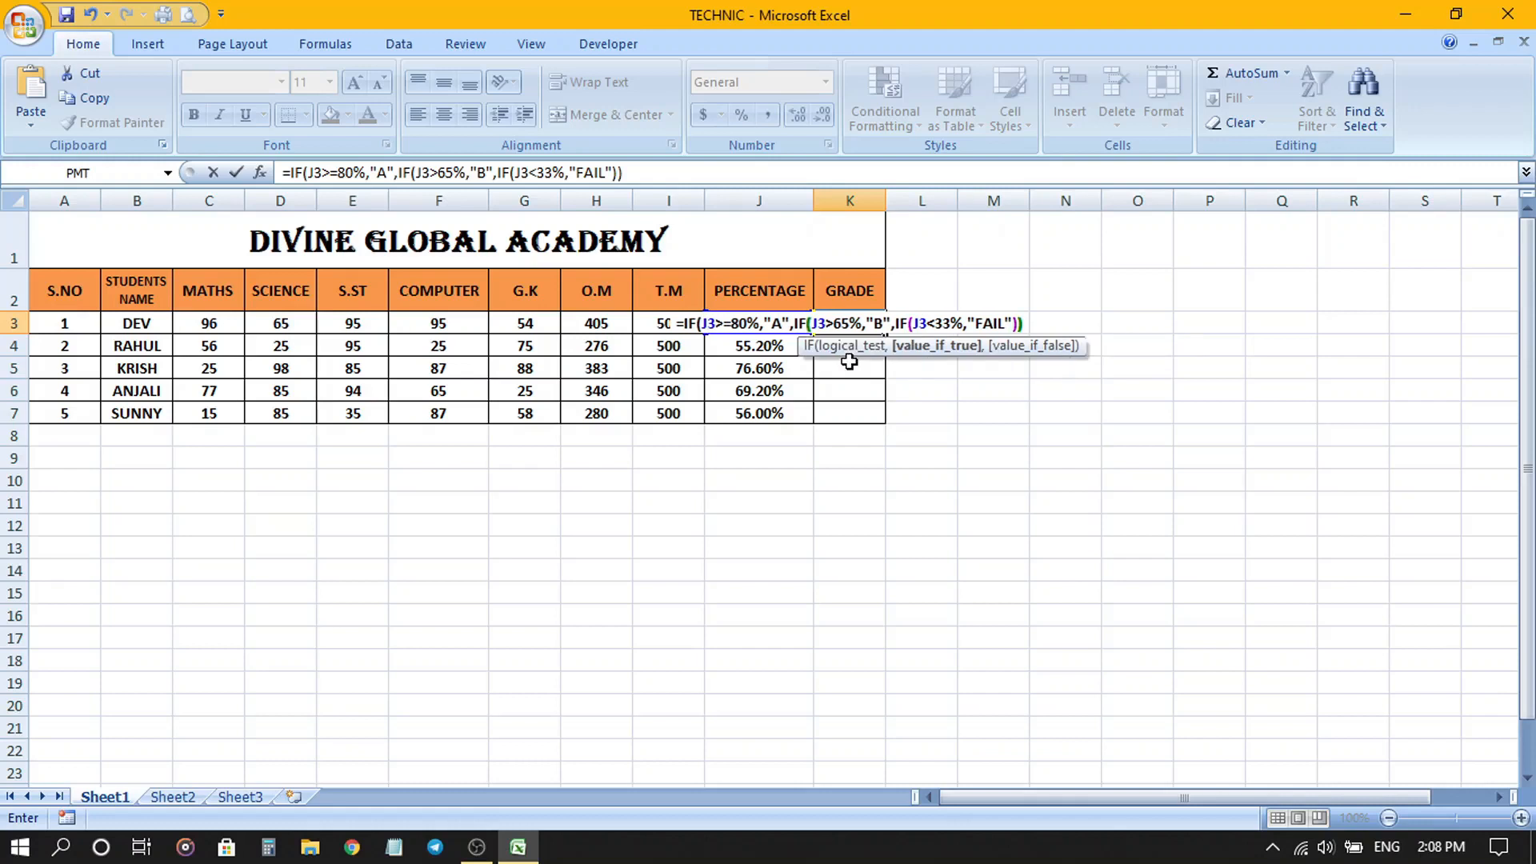
type(")")
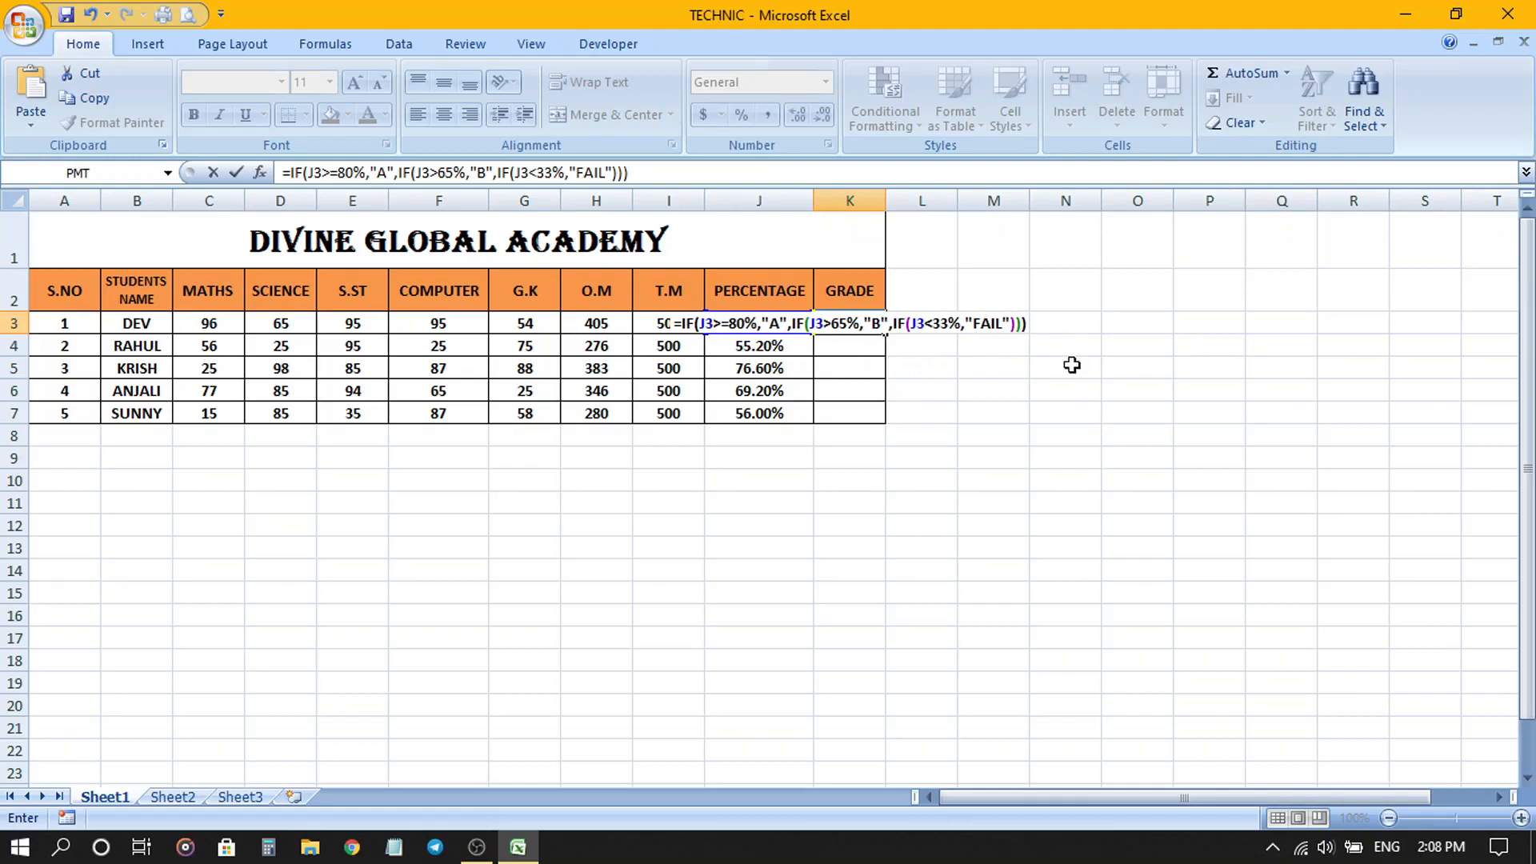
key("Return")
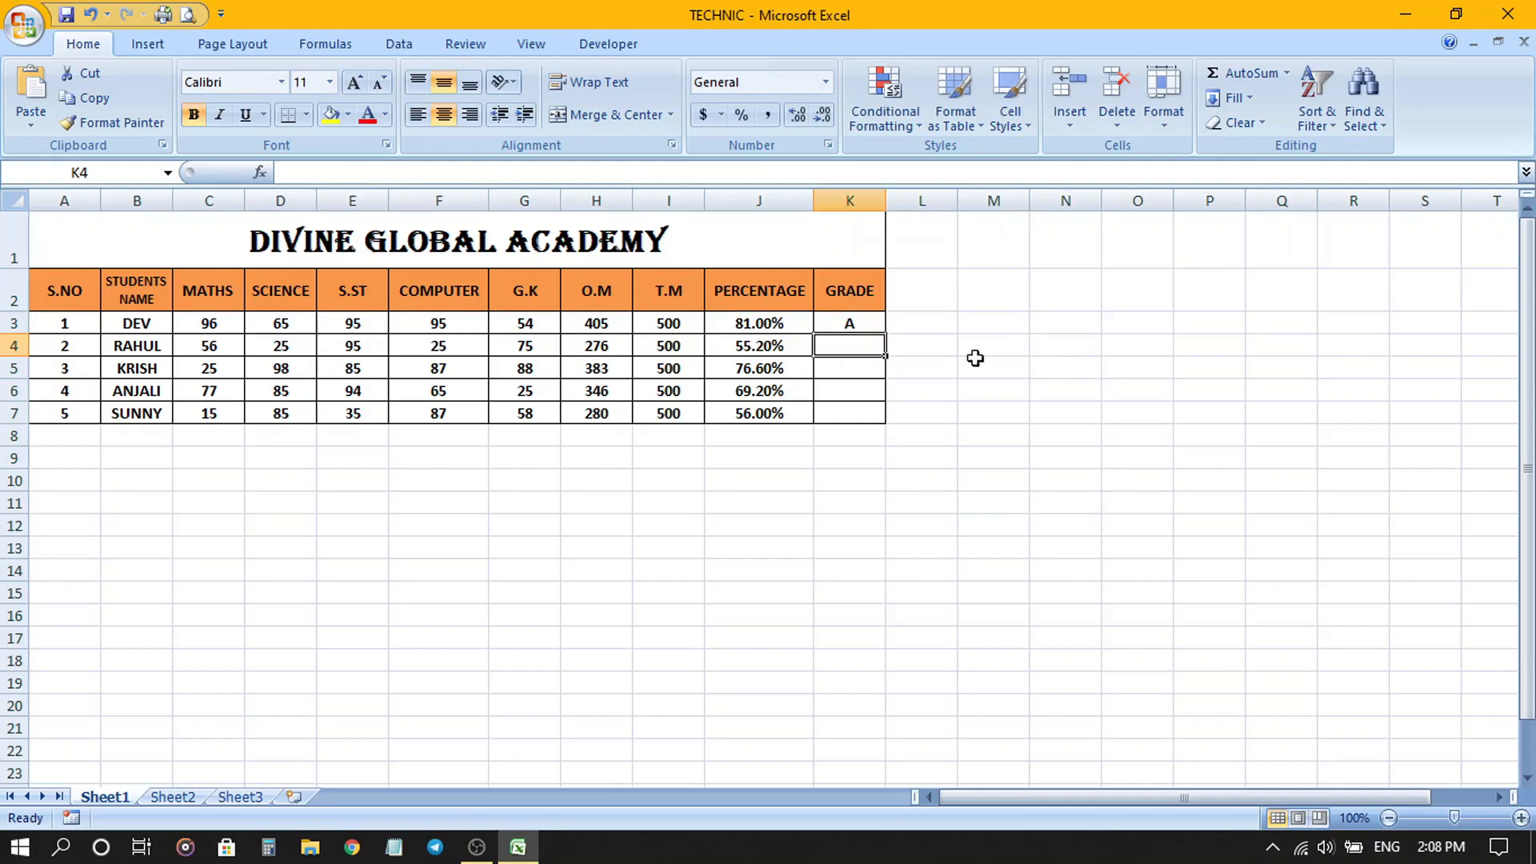
left_click(853, 324)
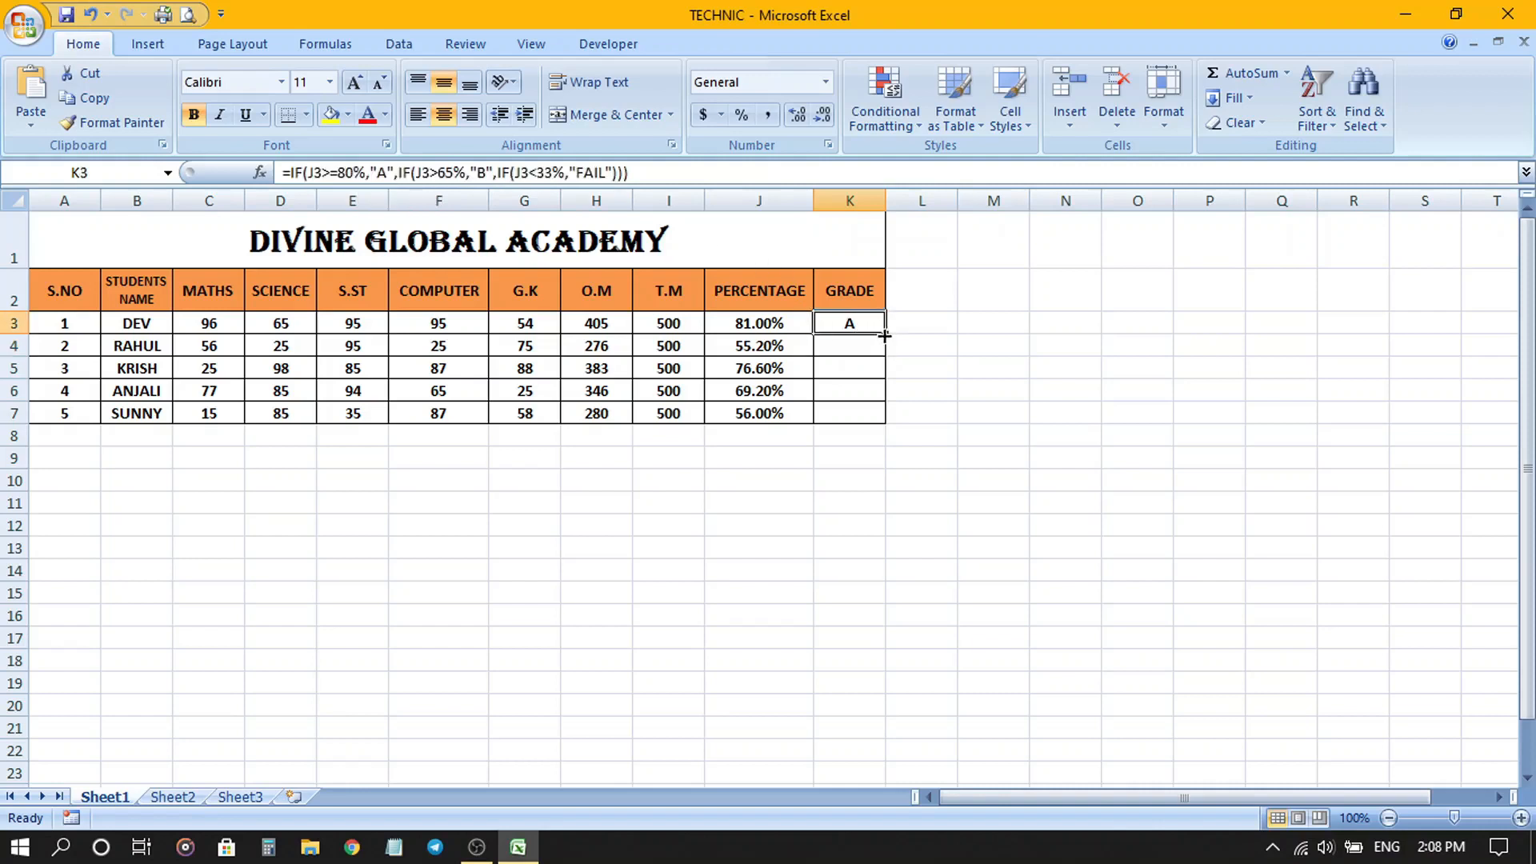
left_click_drag(885, 333, 885, 422)
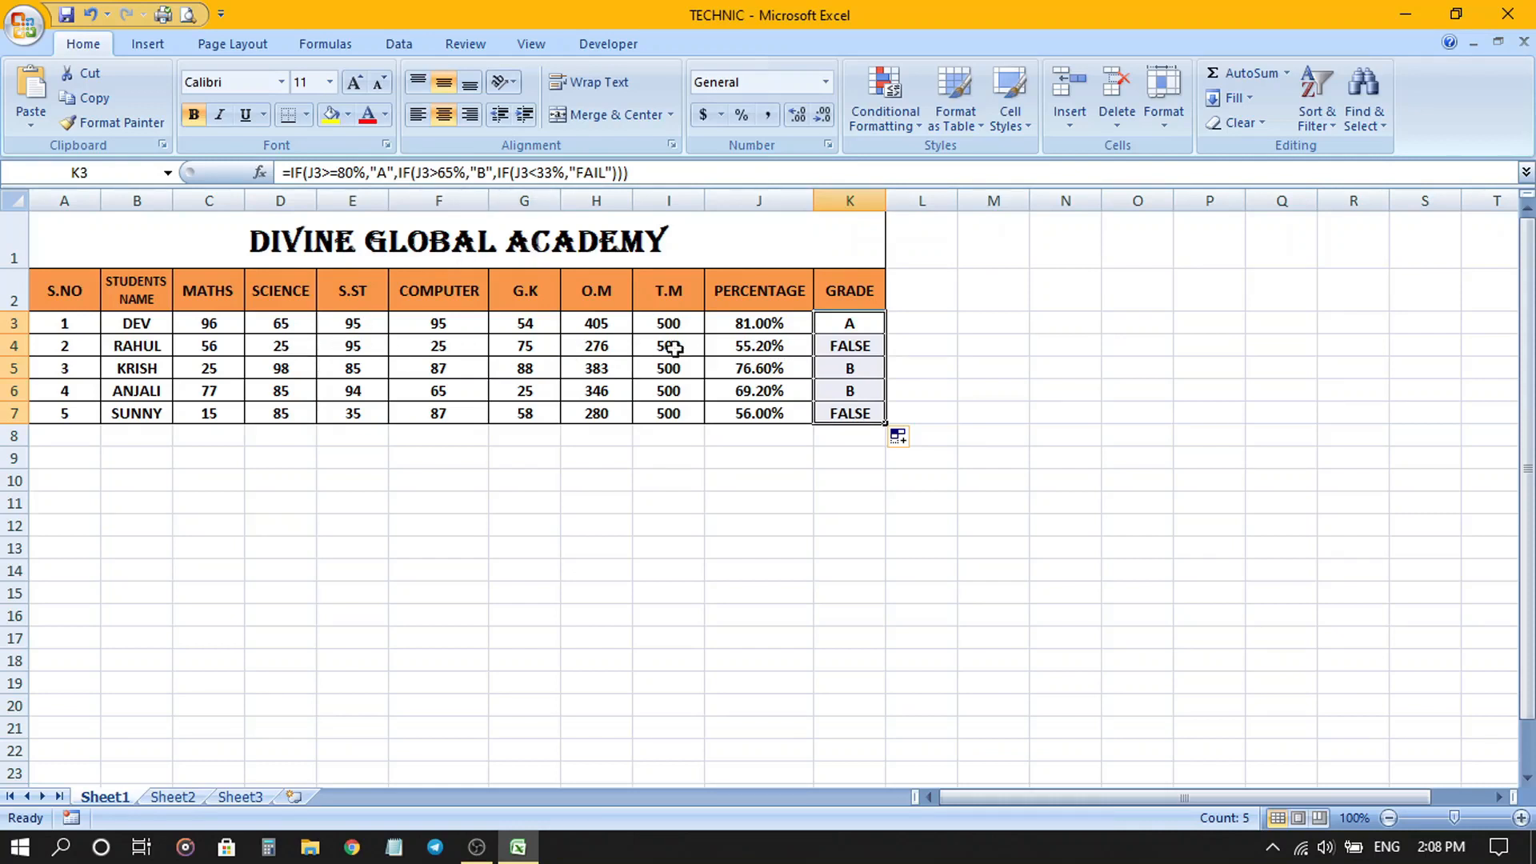
- Lower the second student's marks in row 4 to 5 in Maths and 9 in S.ST
double_click(218, 349)
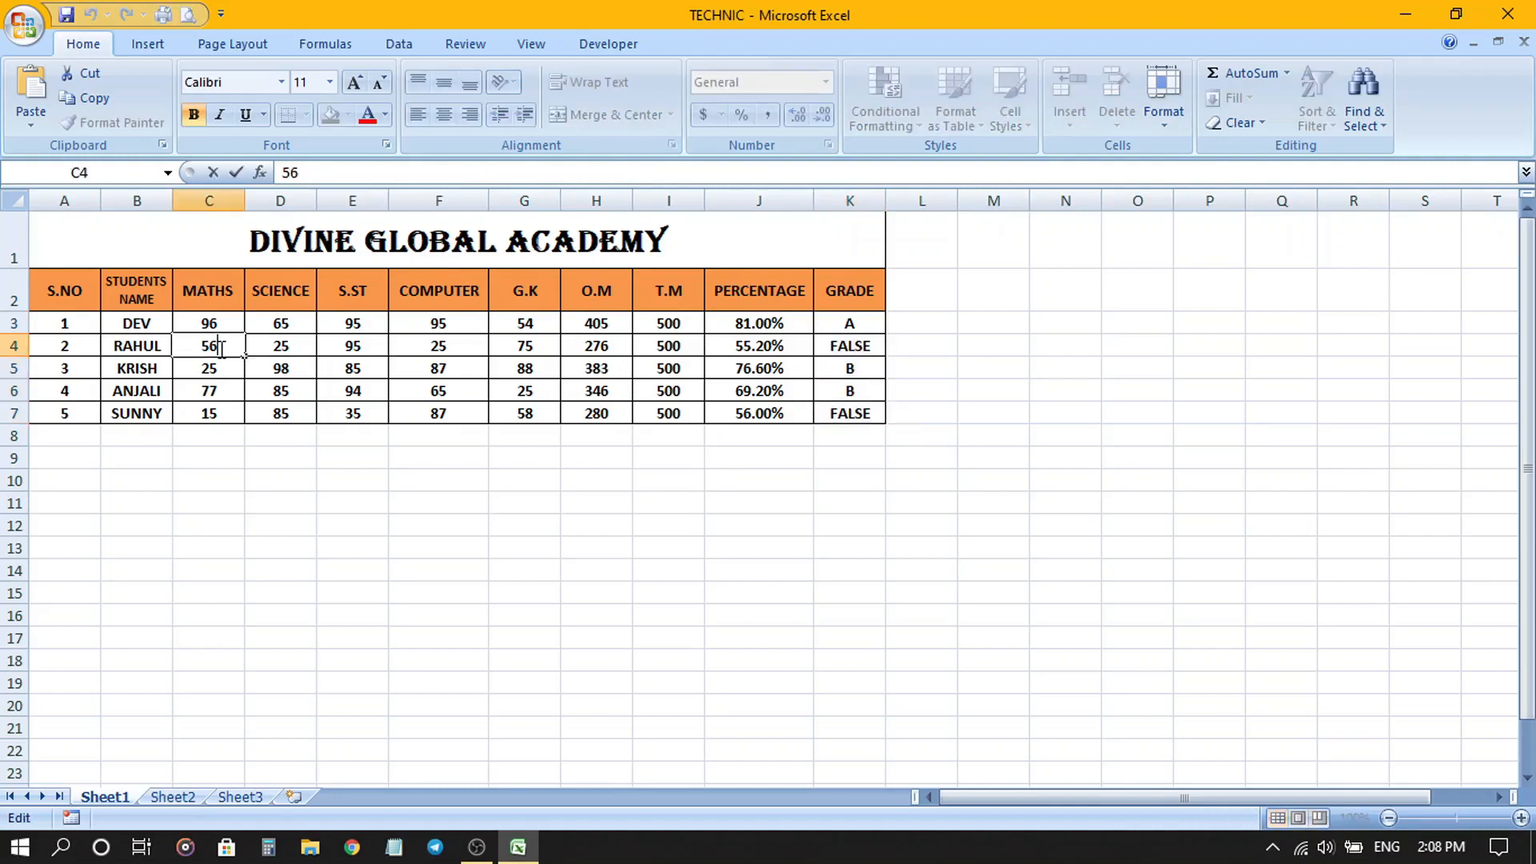
key("BackSpace")
left_click(373, 350)
double_click(373, 350)
key("BackSpace")
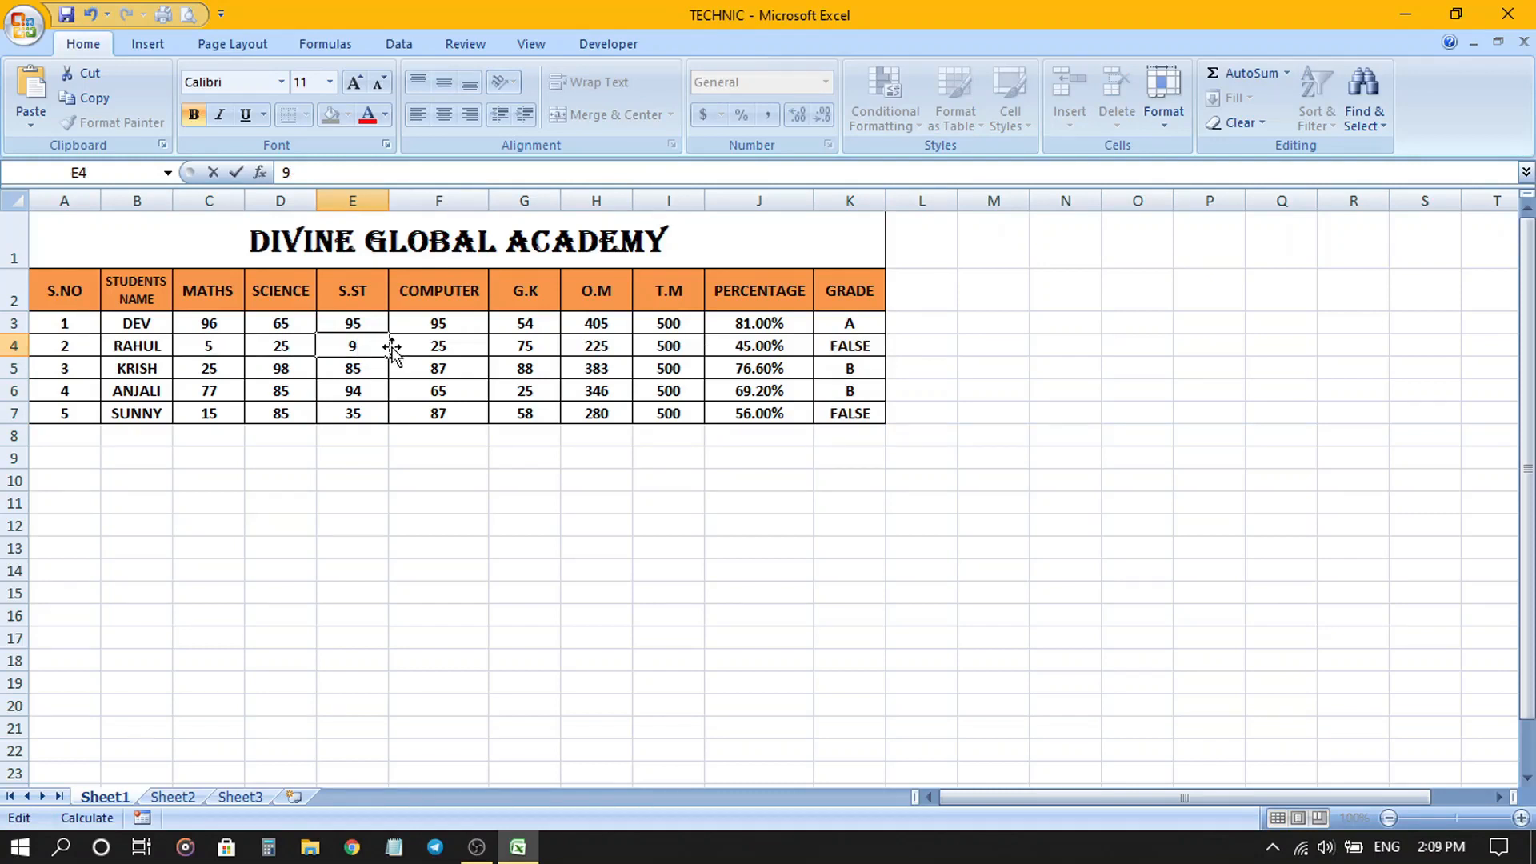
key("Return")
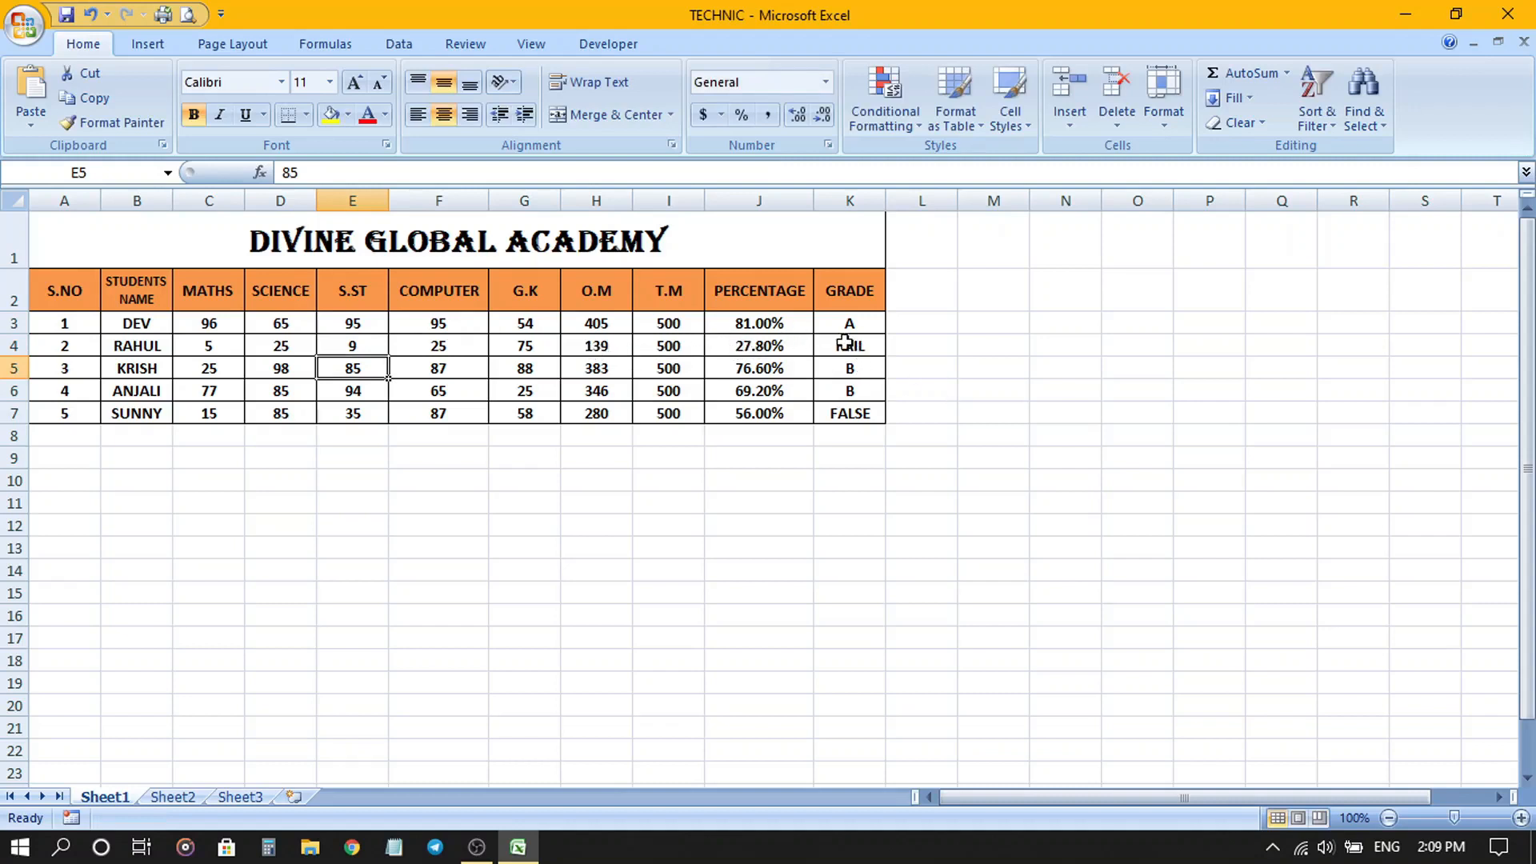
- Raise the fifth student's marks in row 7 to 95 in Maths and 95 in S.ST
double_click(284, 412)
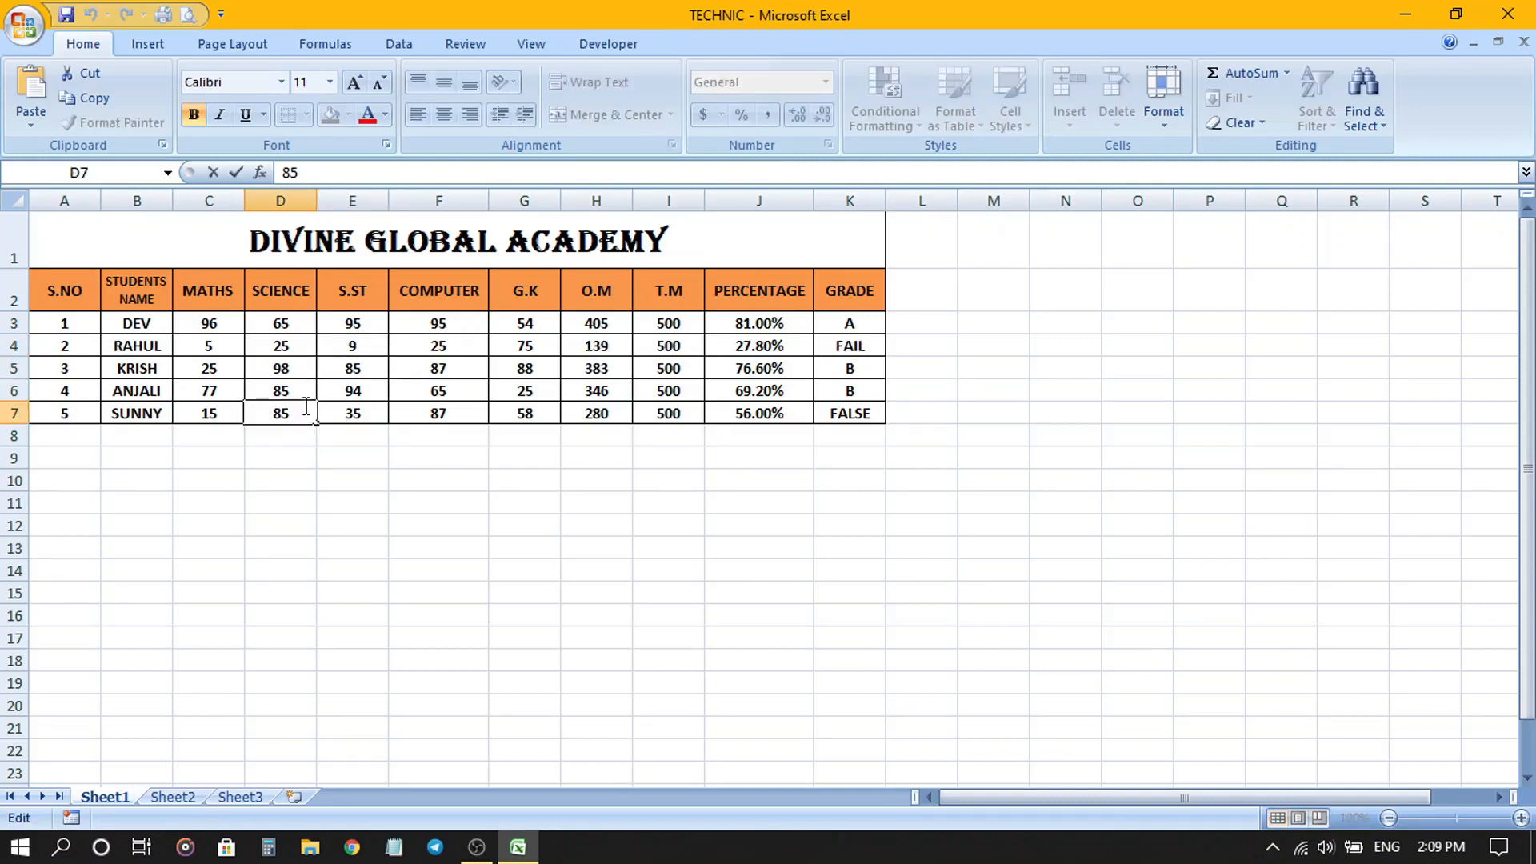
left_click(217, 413)
double_click(218, 414)
key("BackSpace")
type("9")
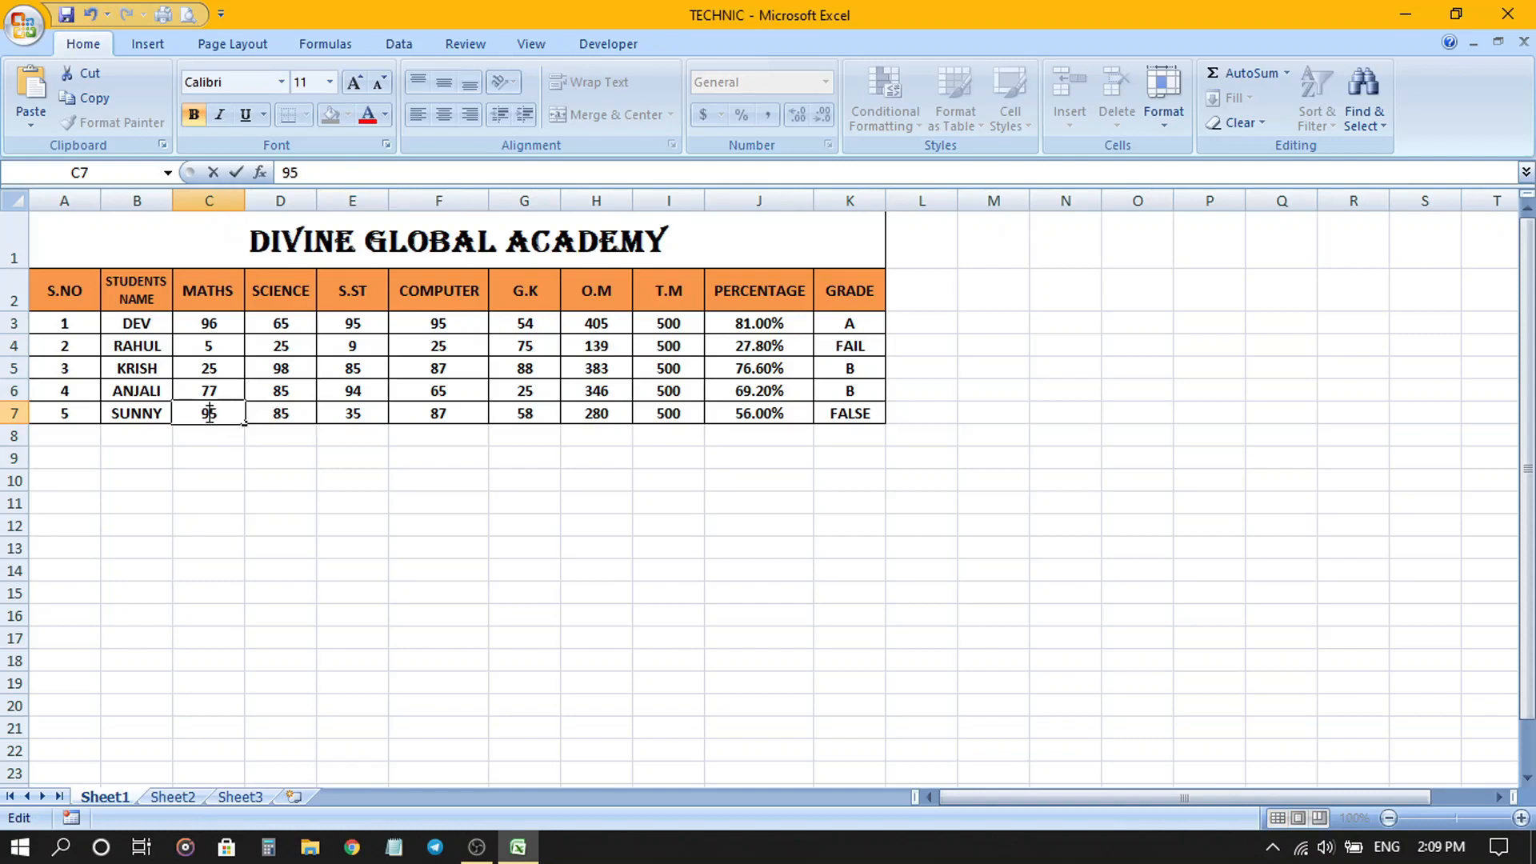
left_click(355, 414)
double_click(355, 414)
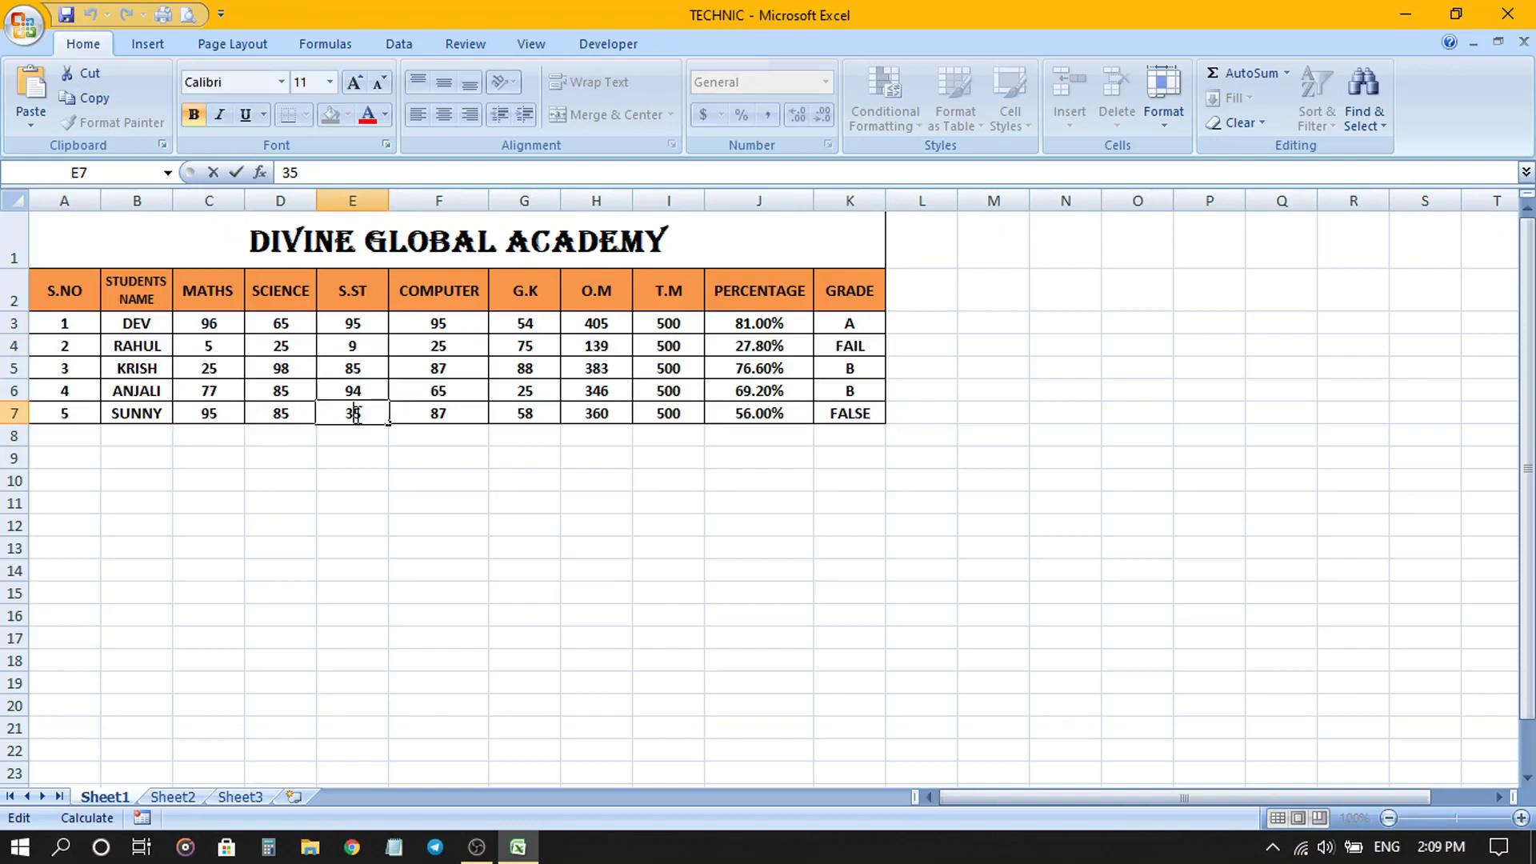
key("BackSpace")
type("9")
key("Return")
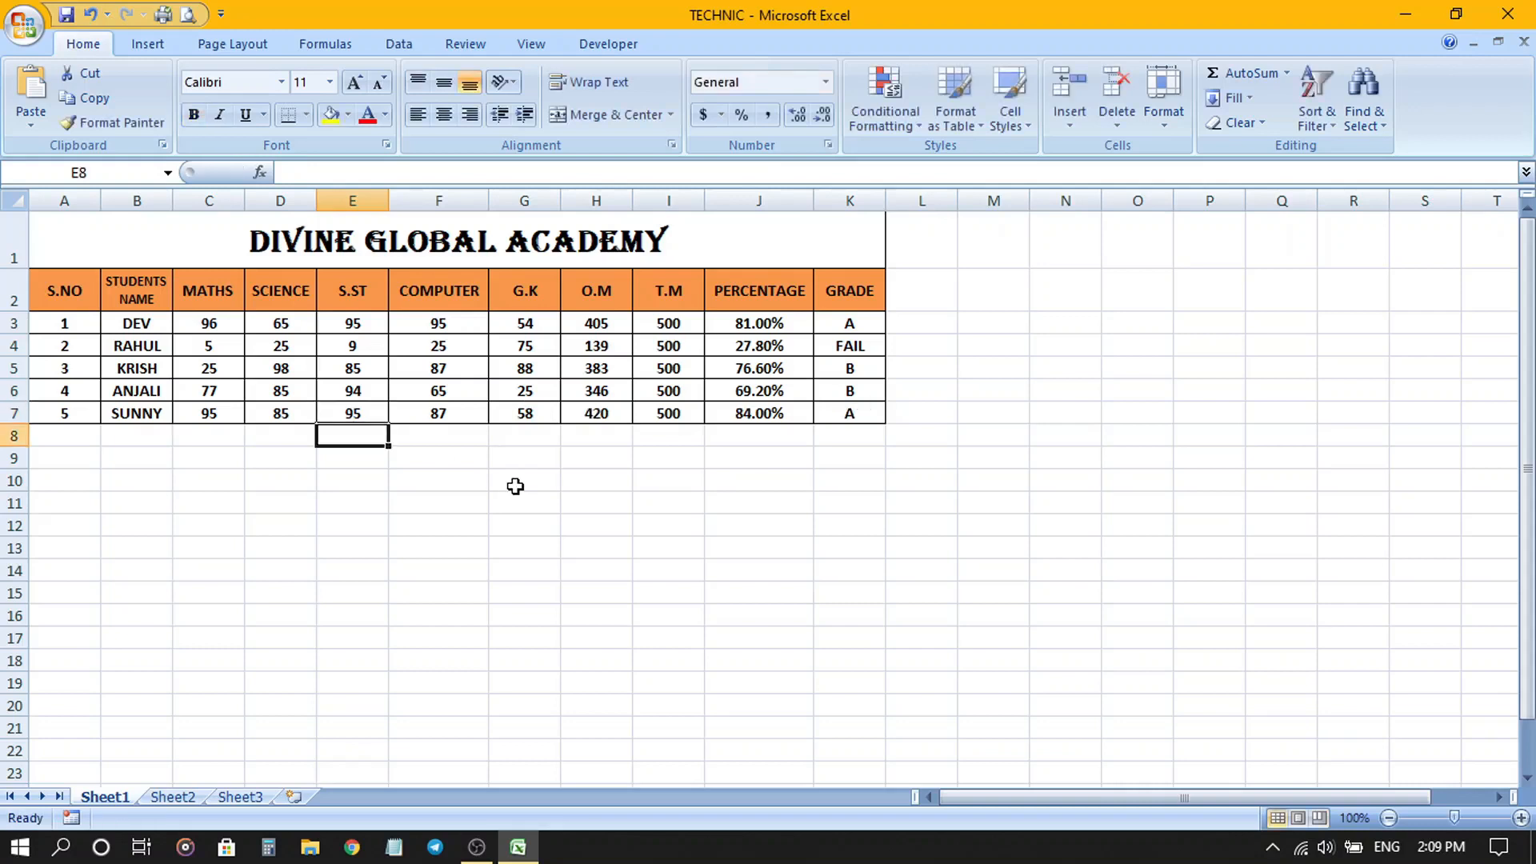